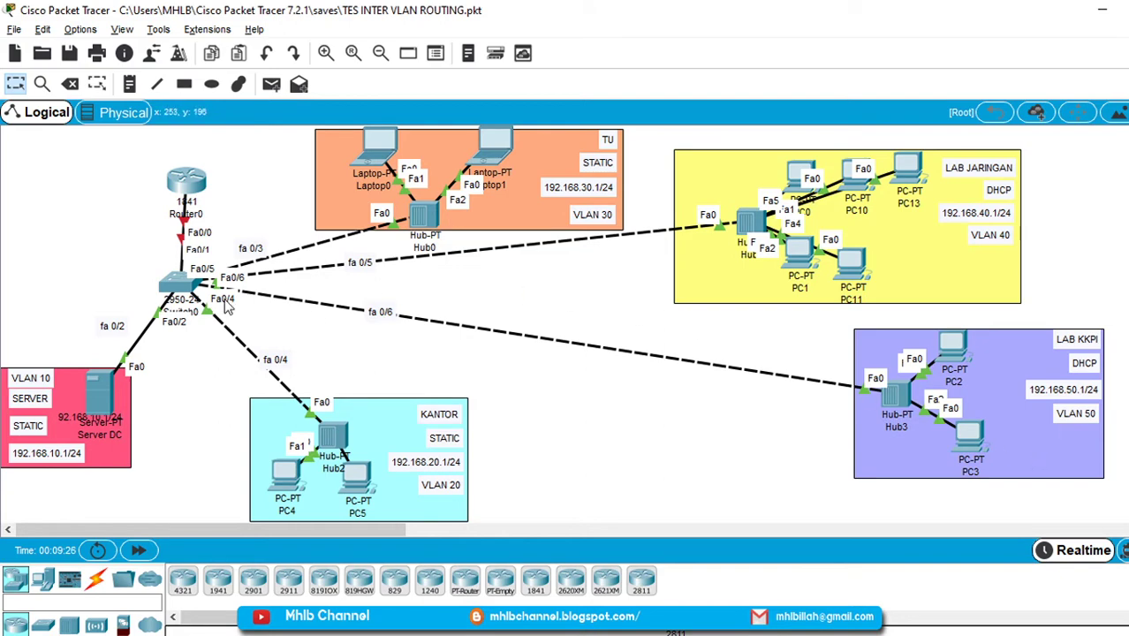
Restart the command-line session on Switch0 and enter privileged EXEC mode.
left_click(184, 285)
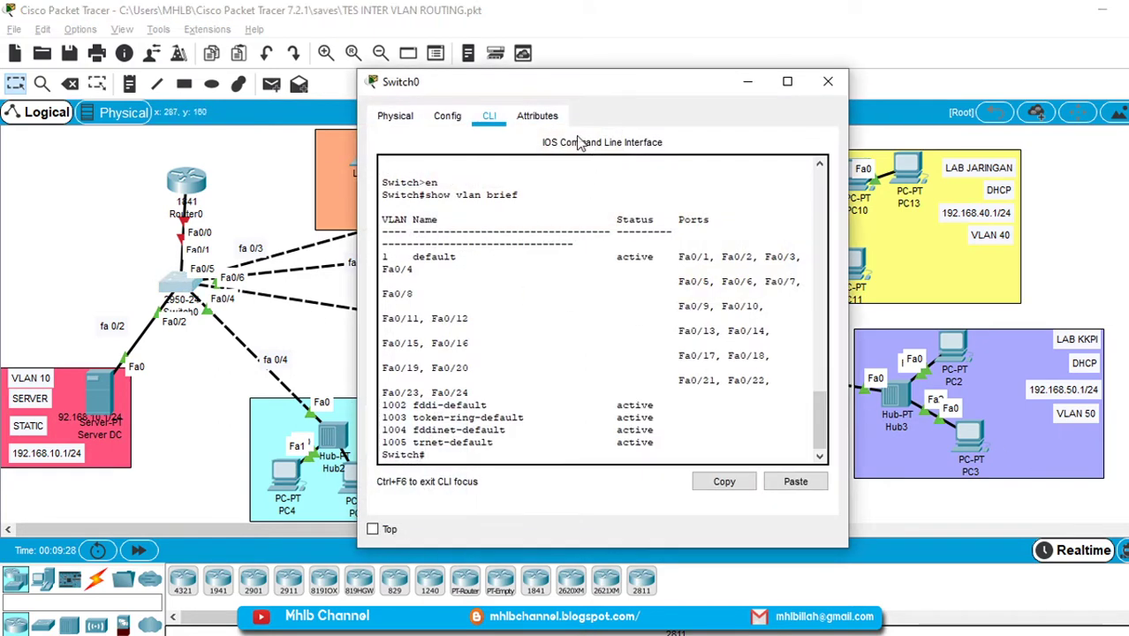
type("exit")
key("Return")
key("Return")
type("en")
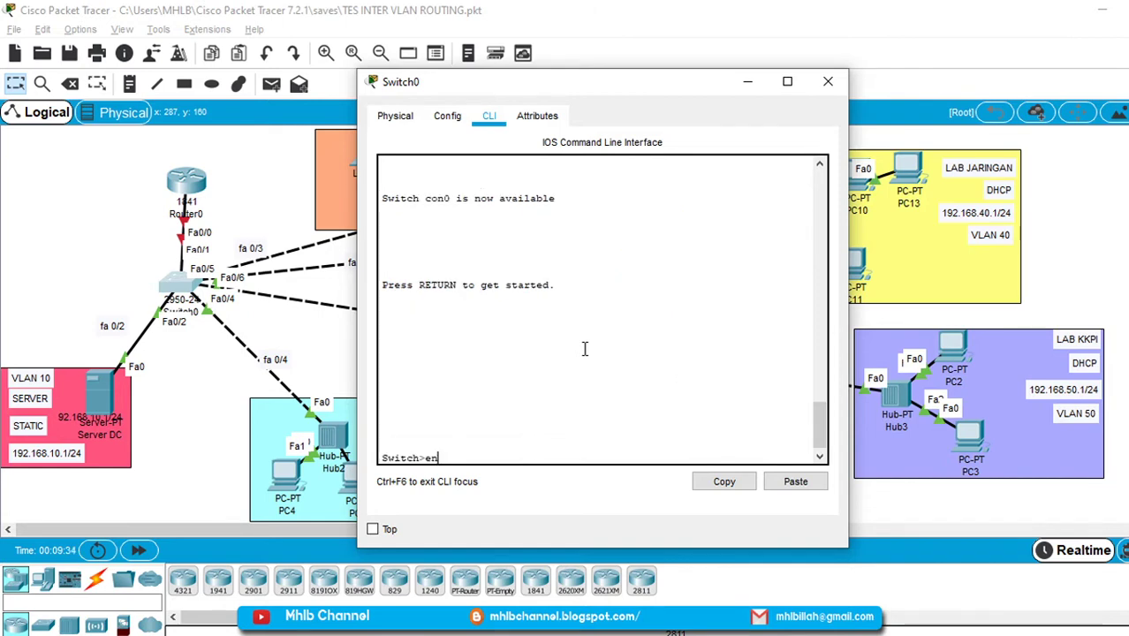
key("Return")
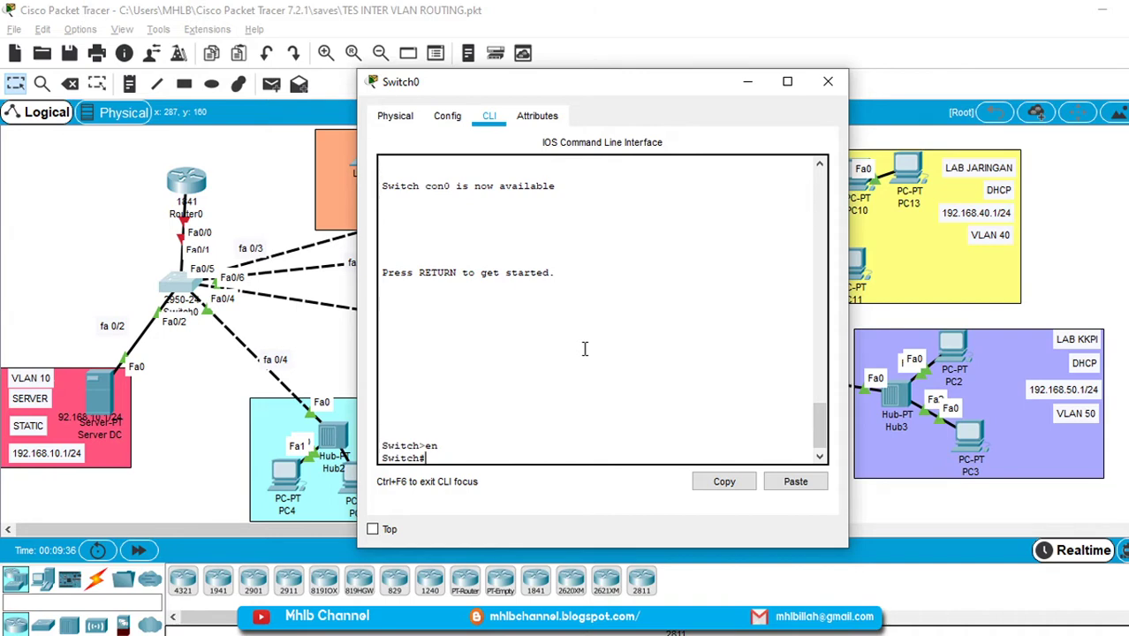
Set the switch's hostname to R_latansa in global configuration mode, returning to privileged mode.
type("conf t")
key("Return")
type("hostname")
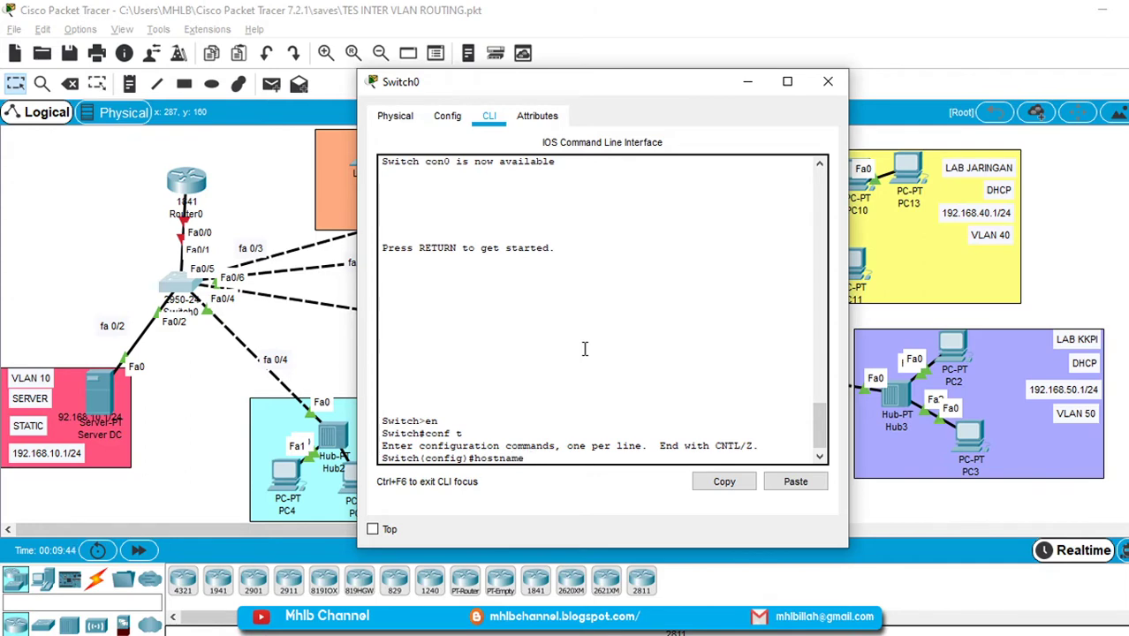
type(" R_latansa")
key("Return")
type("ex")
key("Return")
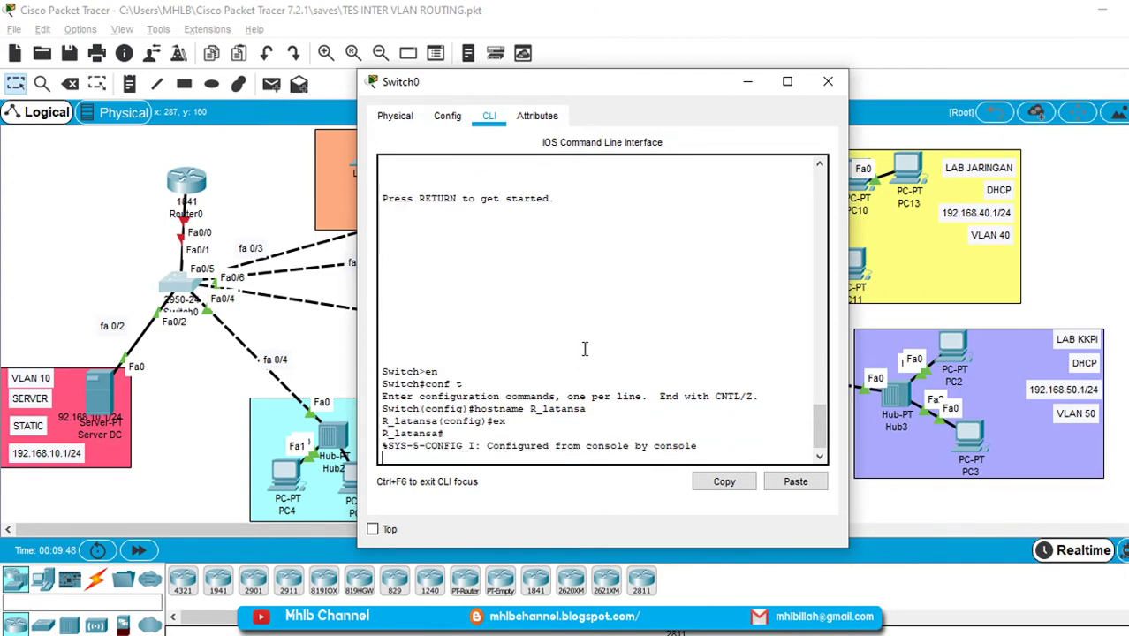
In the switch's VLAN database, create VLAN 10 named SERVER and VLAN 20 named KANTOR.
key("Return")
type("c")
key("BackSpace")
key("BackSpace")
type("vlan")
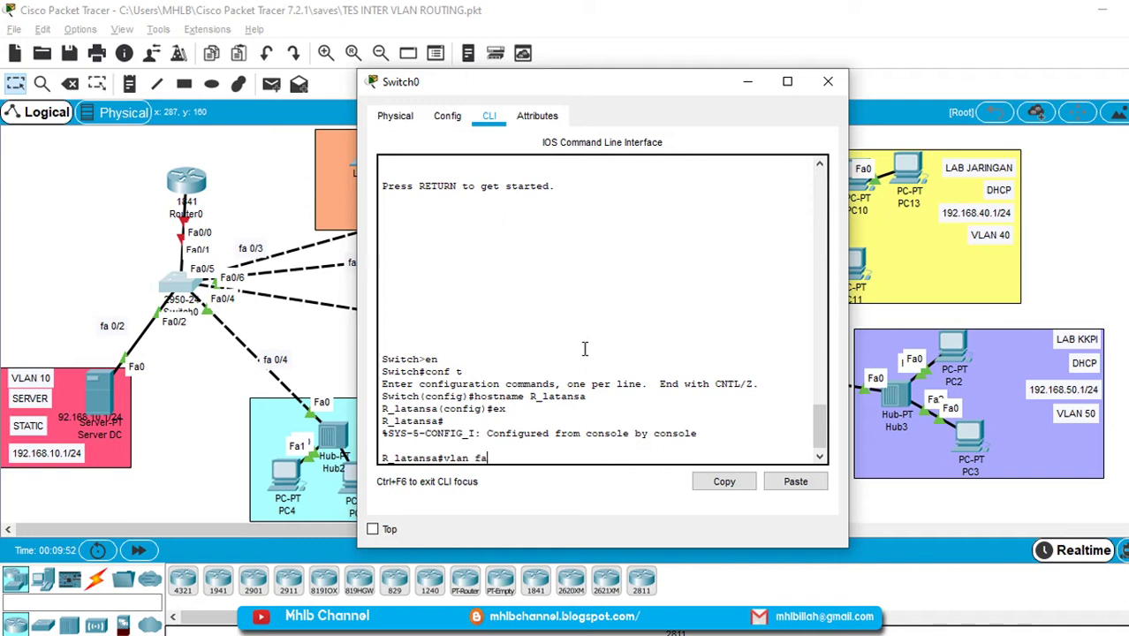
type(" database")
key("Return")
type("vlan 10 name")
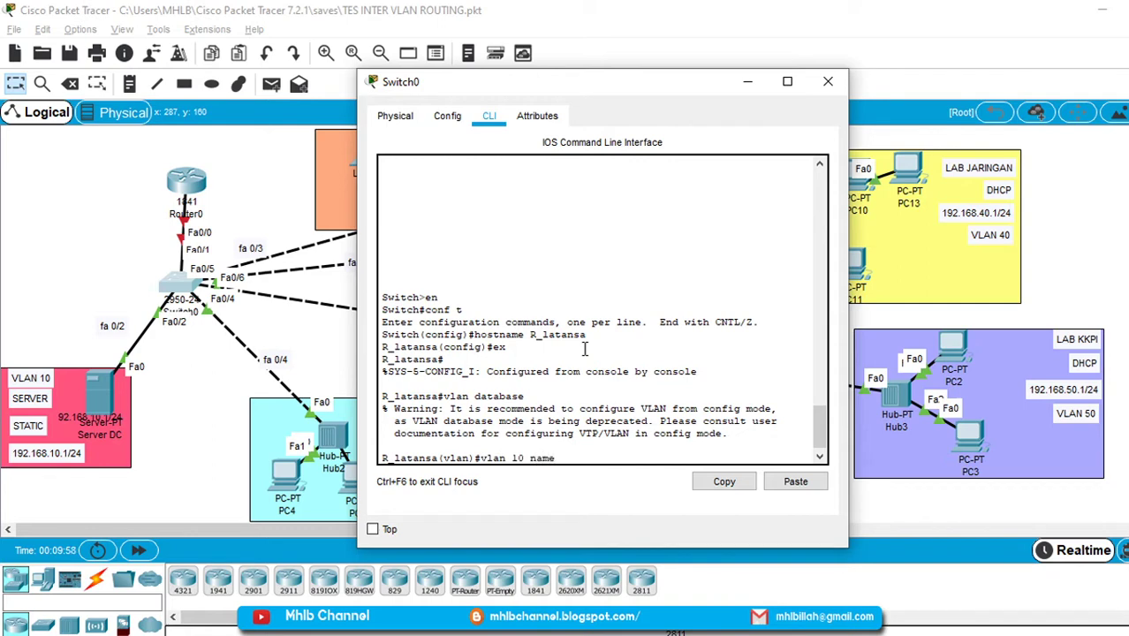
type(" Lab")
key("BackSpace")
key("BackSpace")
type("SERVER")
key("Return")
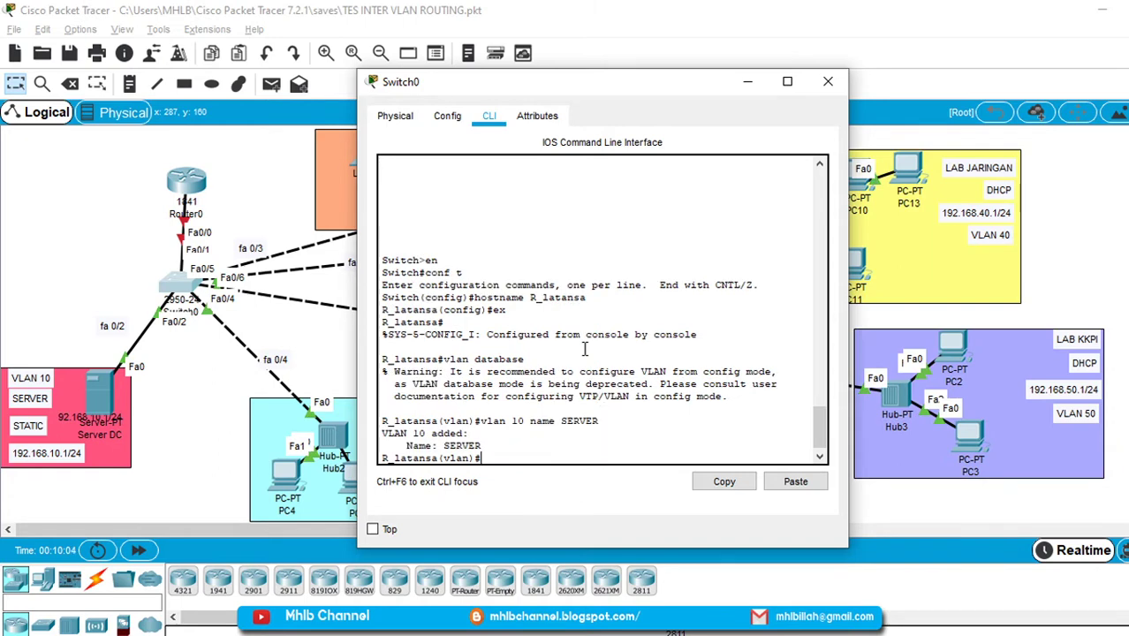
type("vlan 20 name KANTOR")
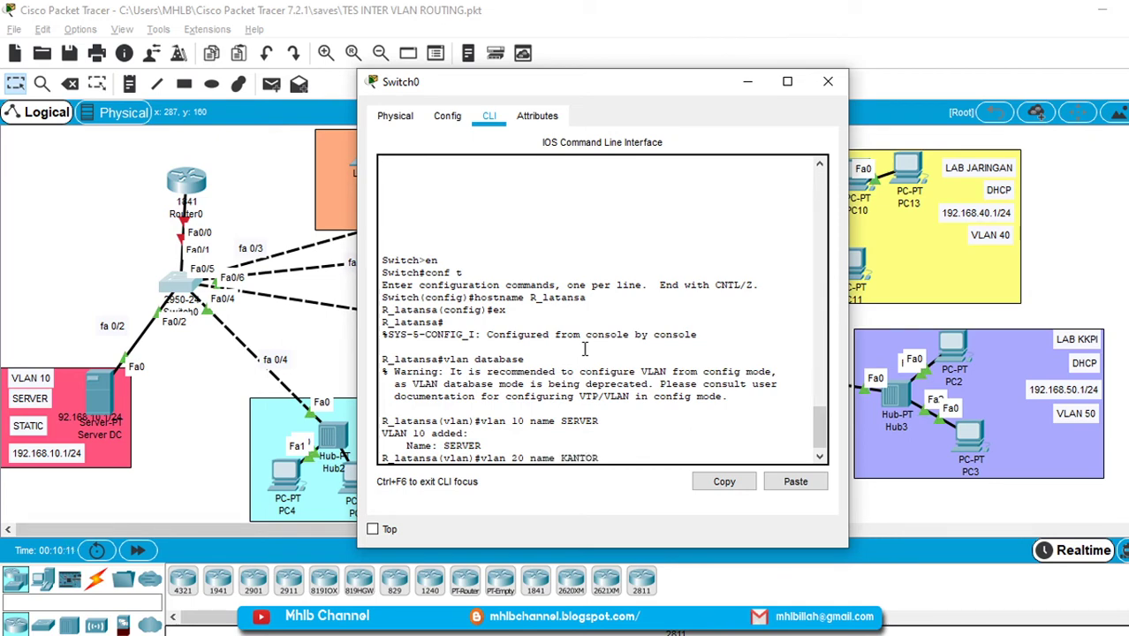
key("Return")
Create VLAN 30 named TU in the VLAN database by reusing the previous VLAN command.
key("Up")
key("Left")
key("Left")
key("Left")
key("Left")
key("Left")
key("Left")
key("Left")
key("Left")
key("Left")
key("Left")
key("Left")
key("Left")
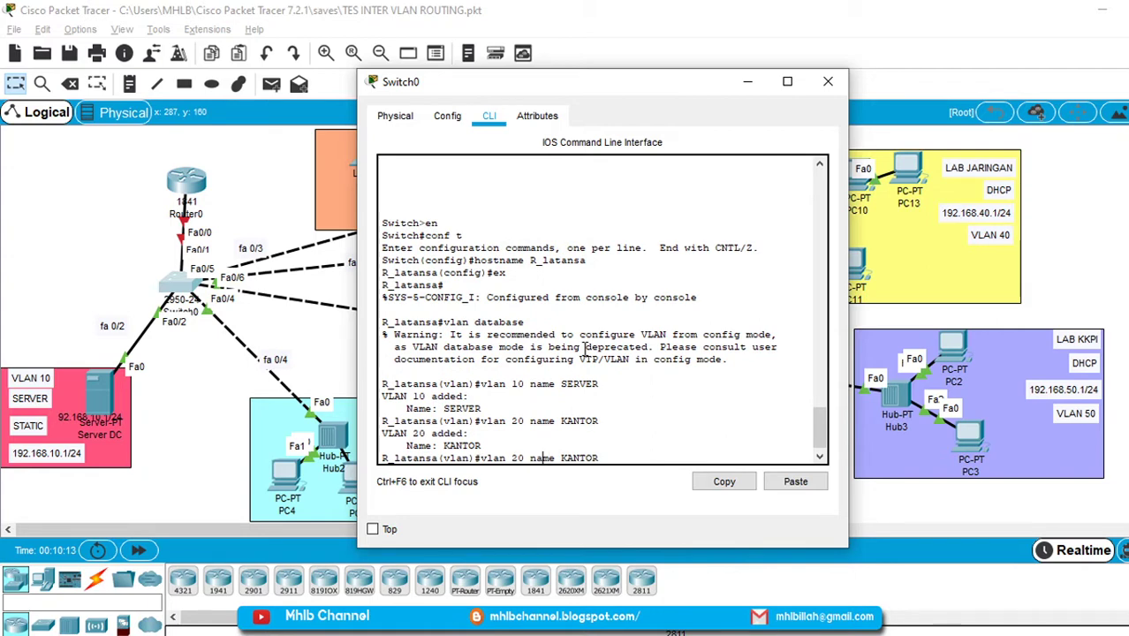
key("Right")
key("Right")
key("Right")
key("Right")
key("Right")
key("Right")
key("Right")
key("Right")
key("Right")
key("Right")
key("Right")
key("Right")
key("BackSpace")
key("BackSpace")
key("BackSpace")
key("BackSpace")
key("BackSpace")
key("BackSpace")
type("TU")
key("Return")
Create VLAN 40 named LAB_JARINGAN in the VLAN database.
key("Up")
key("Left")
key("Left")
key("Left")
key("Left")
key("Left")
key("Left")
key("Left")
key("Left")
key("Left")
key("BackSpace")
type("4")
key("BackSpace")
key("BackSpace")
type("LAB_JARINGAN")
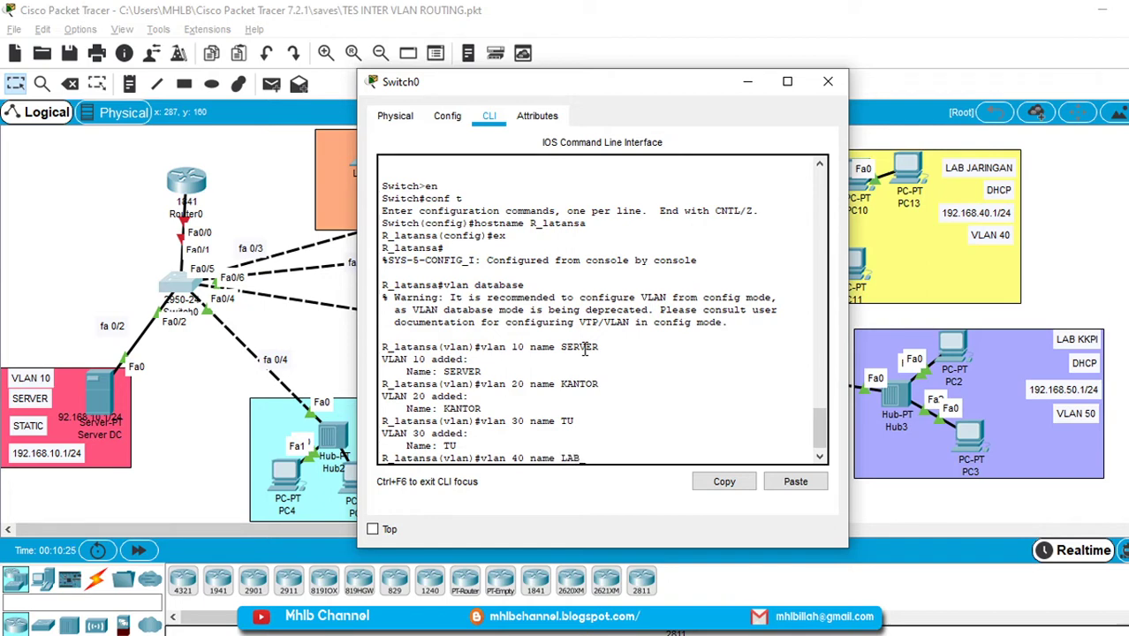
key("Return")
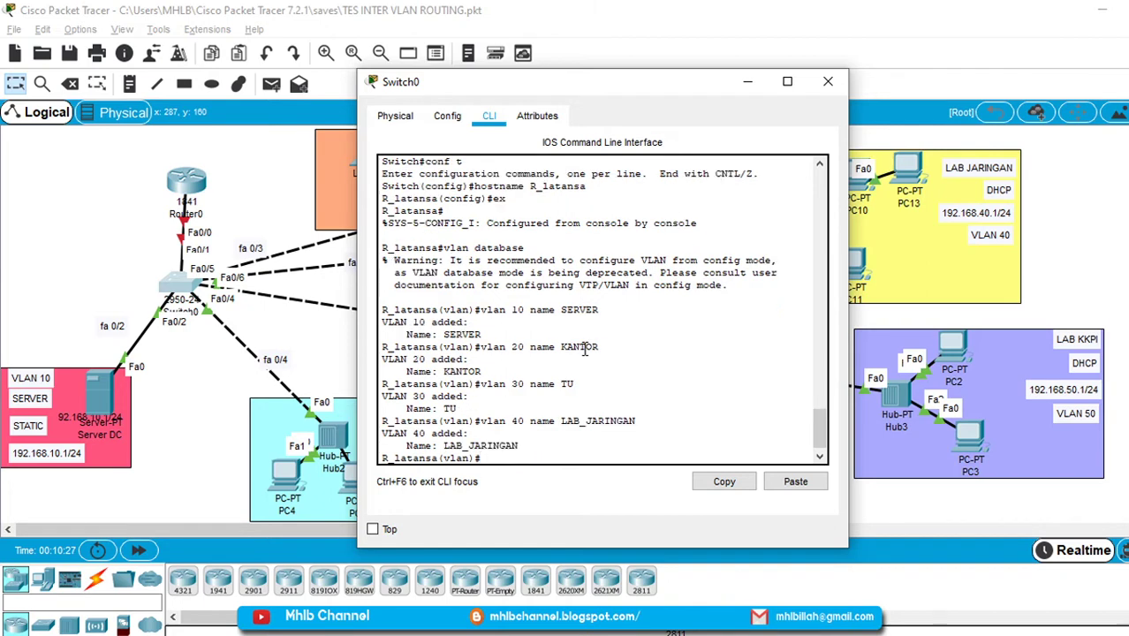
Create VLAN 50 named LAB_KKPI and exit the VLAN database to apply the new VLANs.
key("Up")
key("BackSpace")
type("5")
key("Right")
key("Right")
key("Right")
key("Right")
key("Right")
key("Right")
key("Right")
key("Right")
key("Right")
key("Right")
key("Right")
key("Right")
key("Right")
key("Right")
key("BackSpace")
key("BackSpace")
key("BackSpace")
key("BackSpace")
key("BackSpace")
key("BackSpace")
key("BackSpace")
type("KKPI")
key("Return")
type("exit")
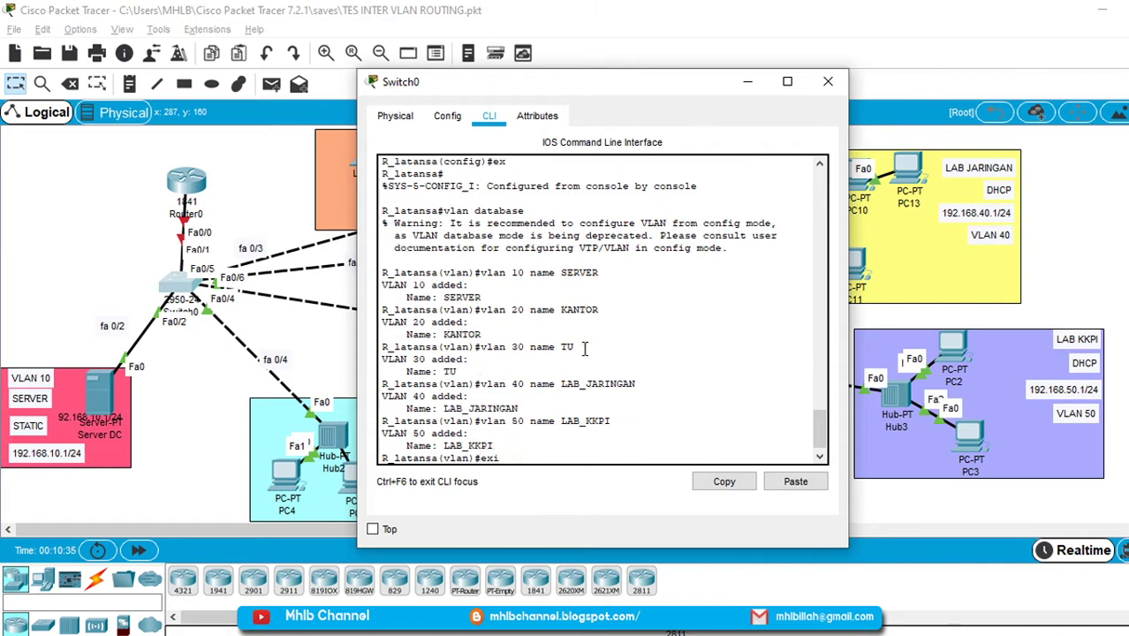
key("Return")
key("Return")
Display the brief VLAN summary of the switch to check the created VLANs.
type("show vlan ")
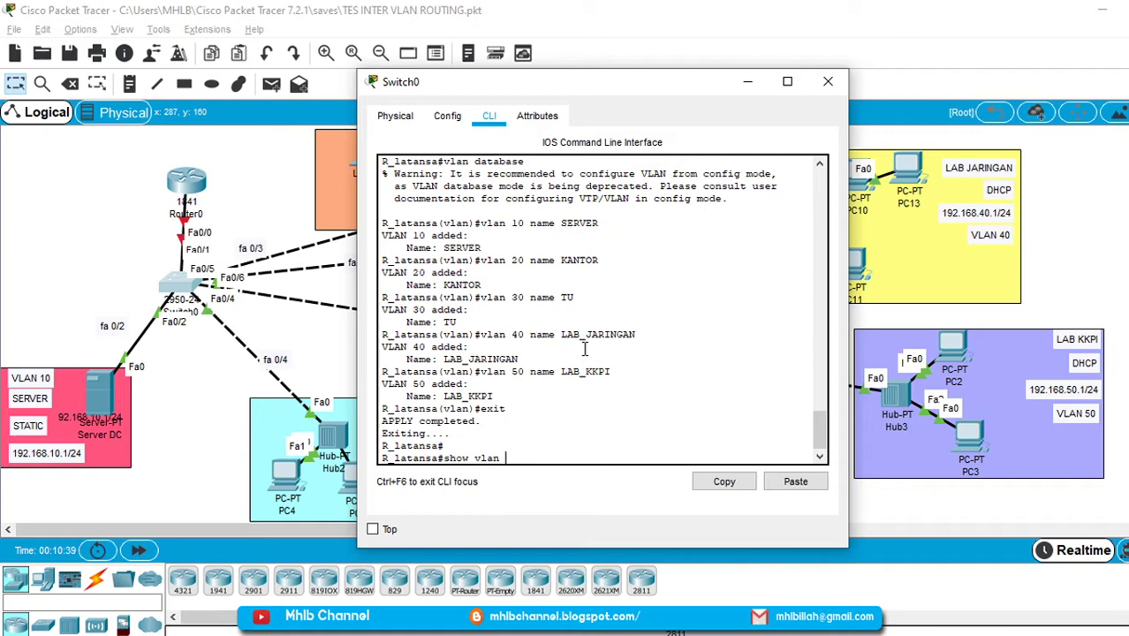
type("bire")
key("BackSpace")
key("BackSpace")
key("BackSpace")
type("rief")
key("Return")
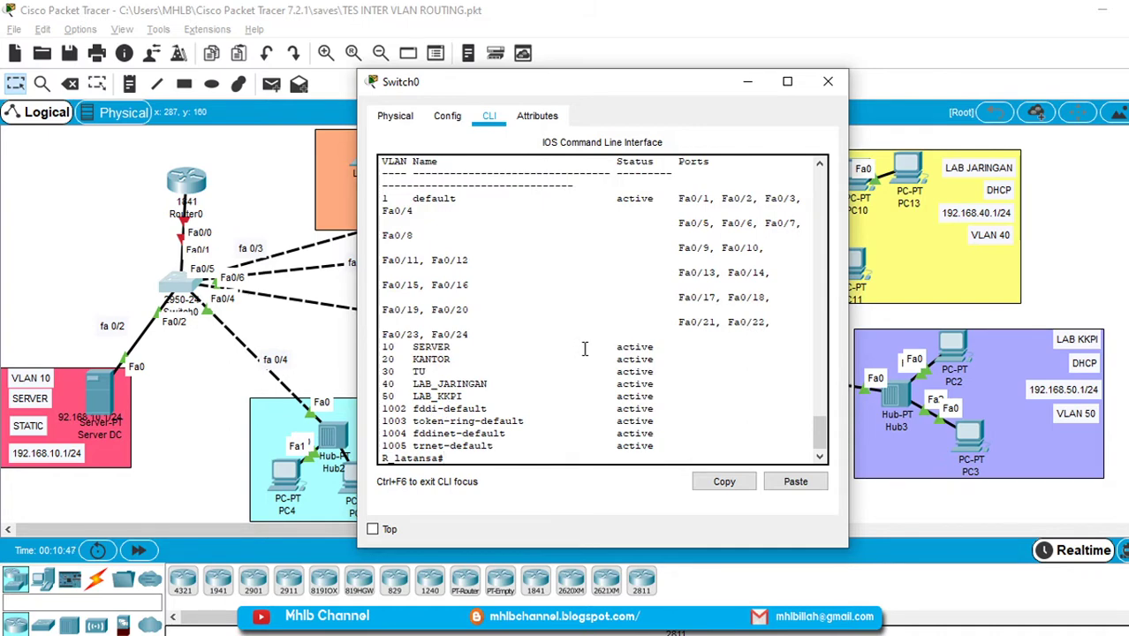
Configure interface fa 0/2 in access mode, assign it to VLAN 10, and exit the interface configuration.
type("conf t")
key("Return")
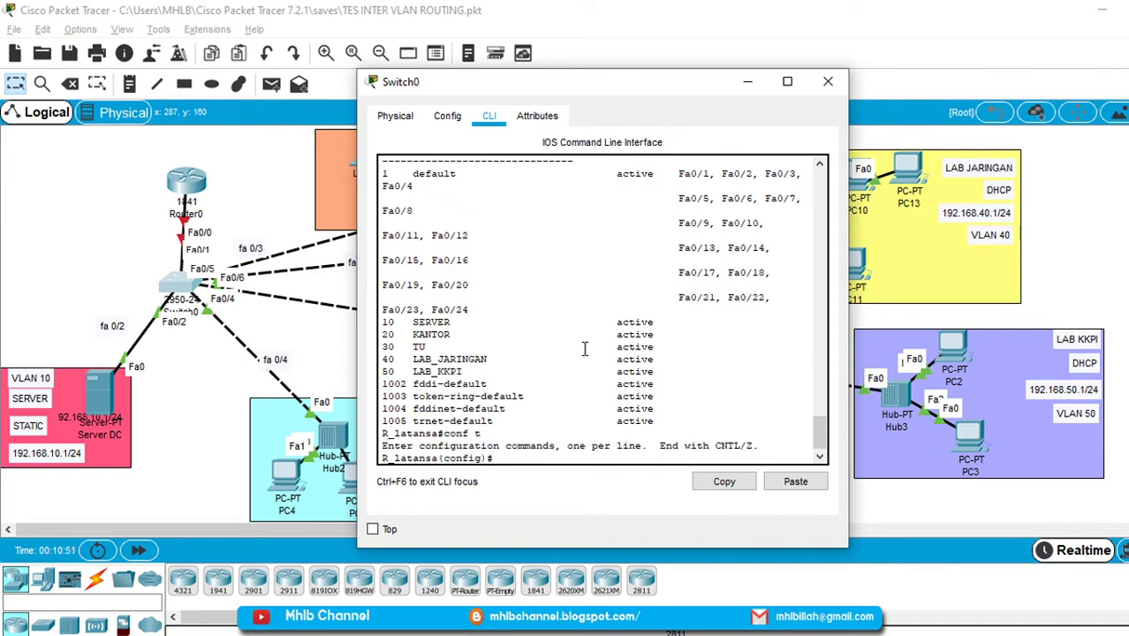
type("int ")
type("ra")
type("a")
type(" 0/")
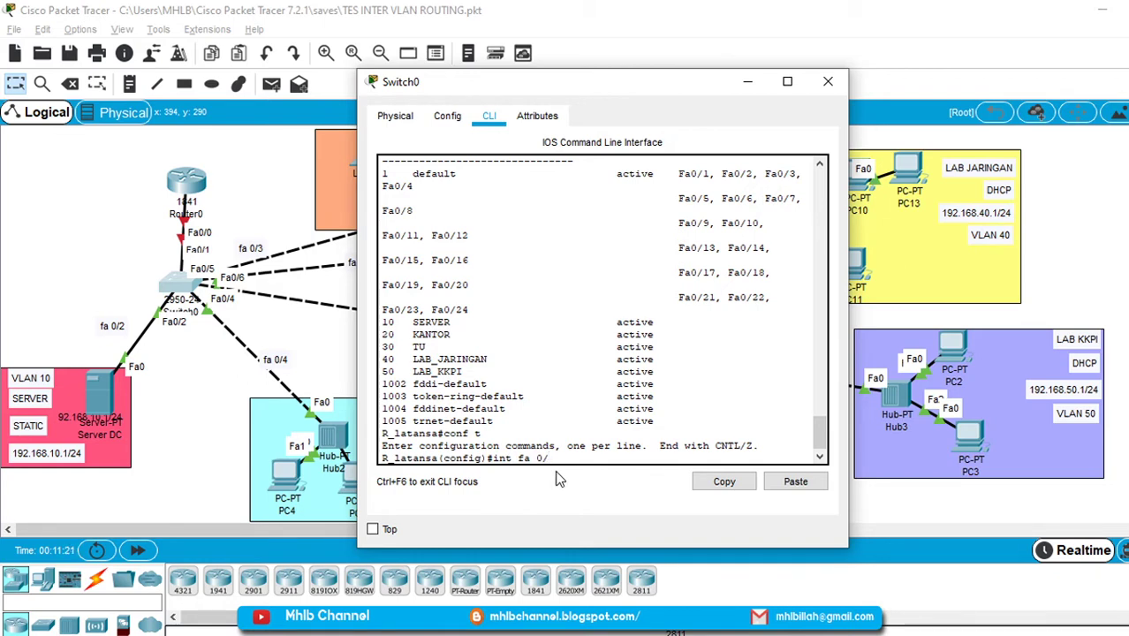
type("2")
key("Return")
type("sw mo acc")
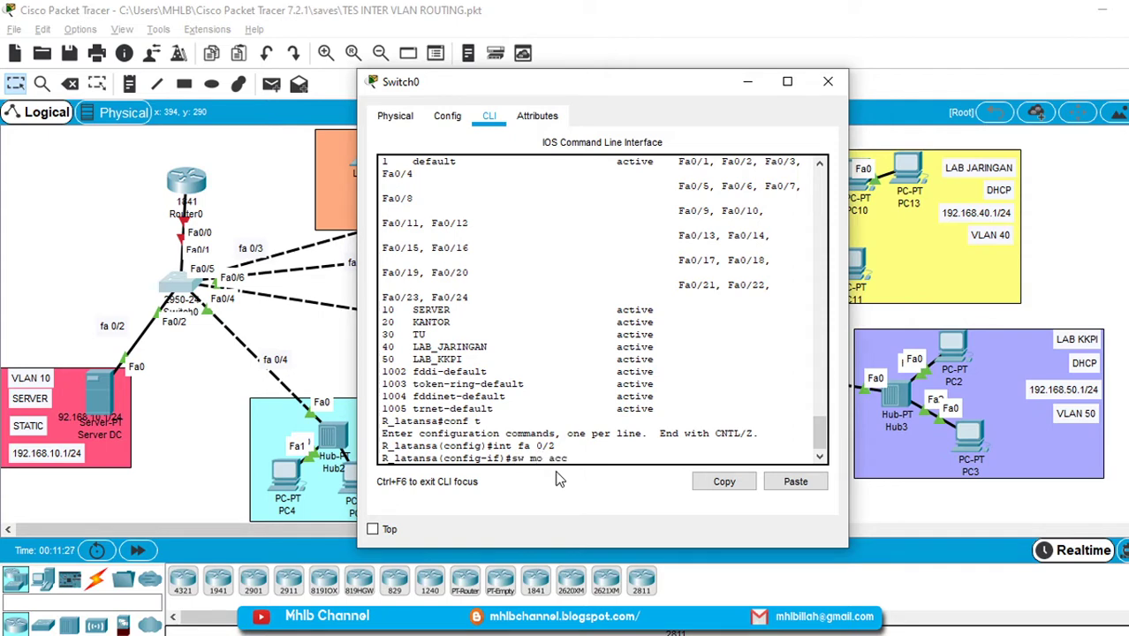
key("Return")
type("sw acc vlan ")
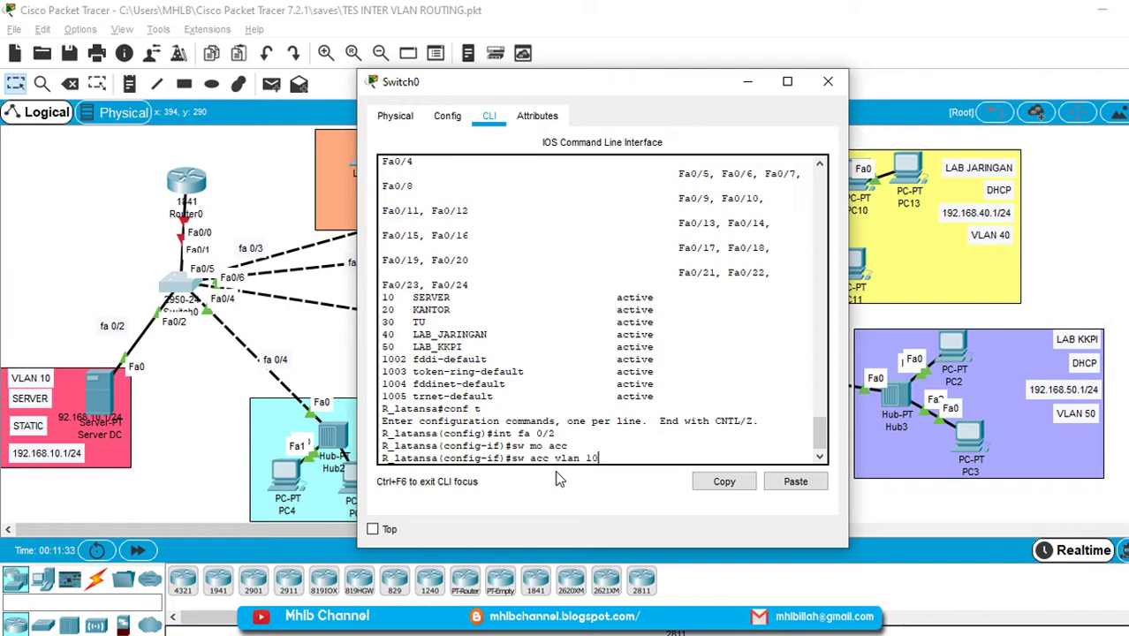
type("10")
key("Return")
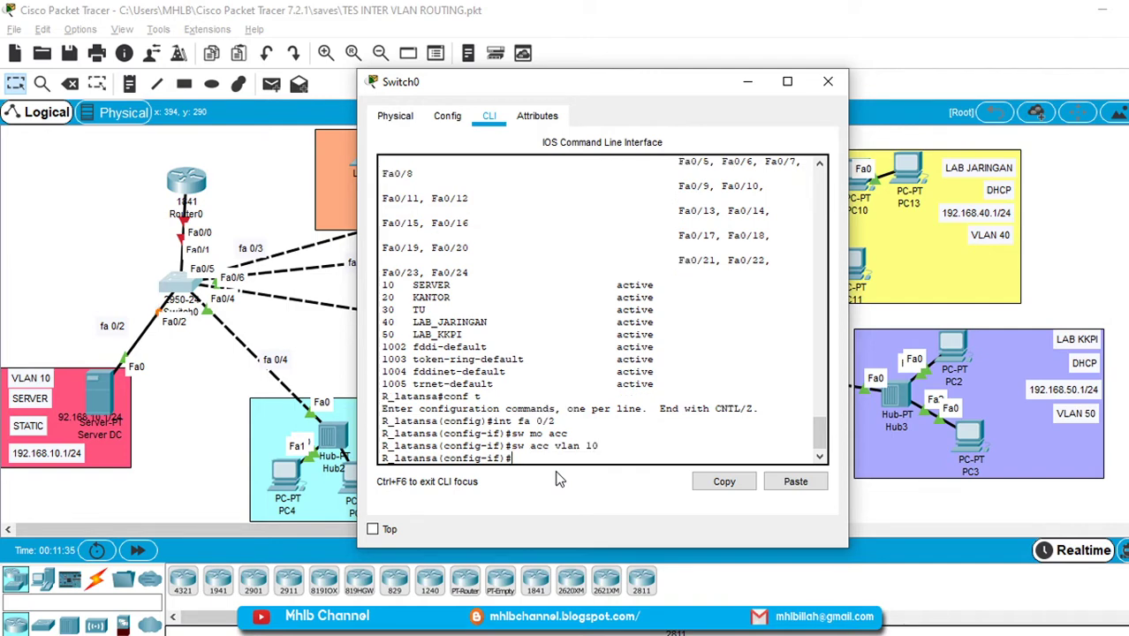
type("exit")
key("Return")
Configure interface fa 0/3, linked to the TU network, in access mode and assign it to VLAN 30.
type("sw acc vlan 10")
key("Up")
key("Up")
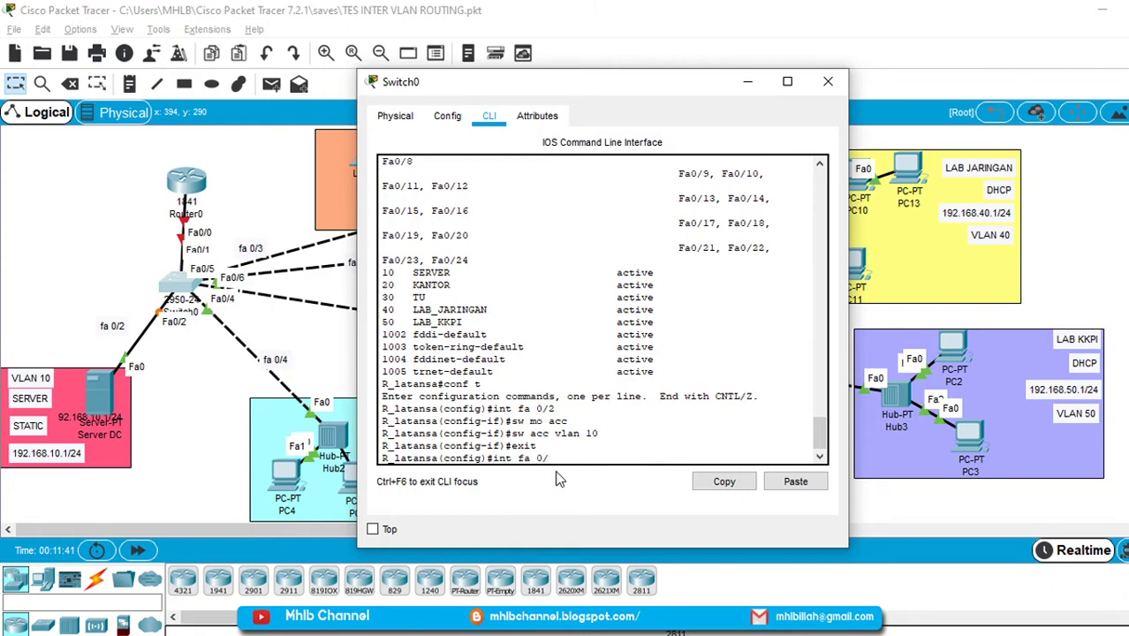
key("Return")
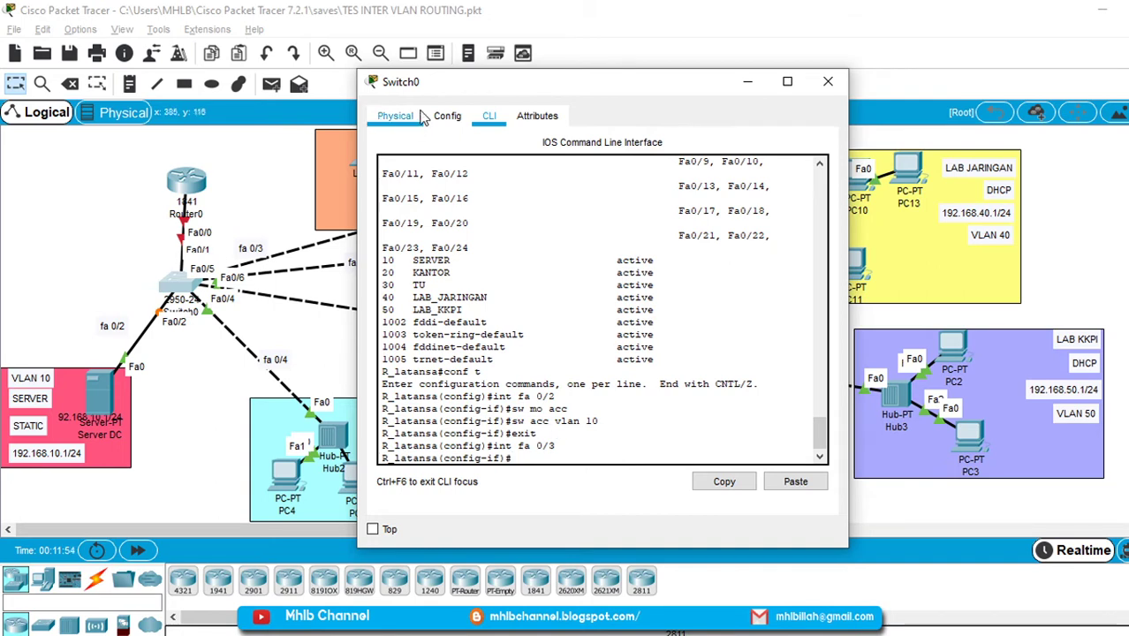
left_click_drag(430, 82, 615, 112)
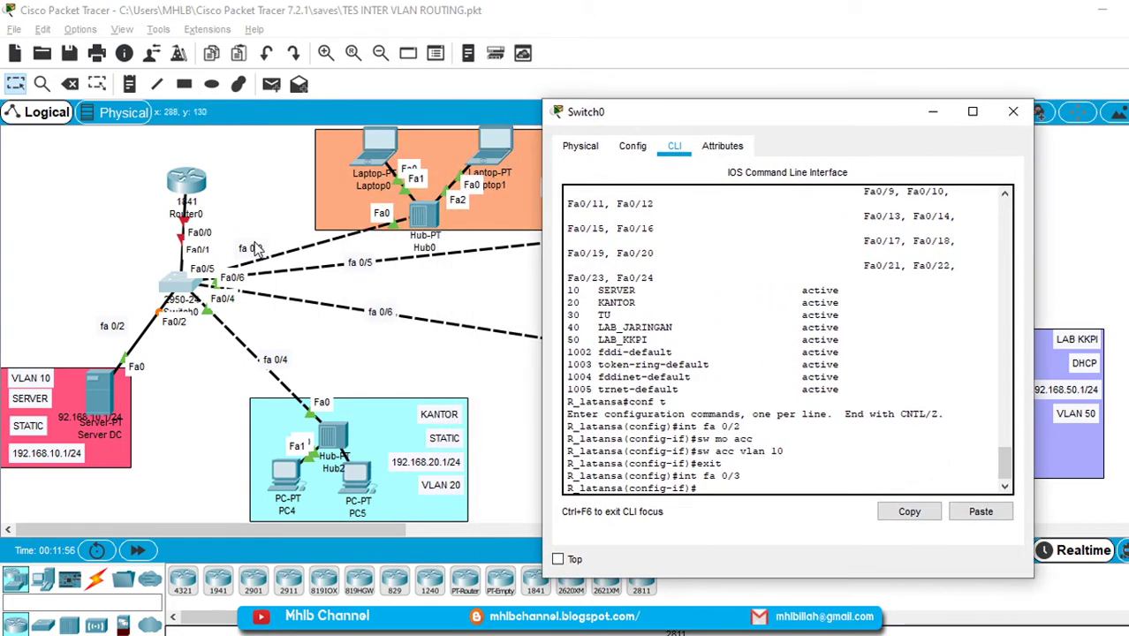
left_click_drag(598, 106, 509, 112)
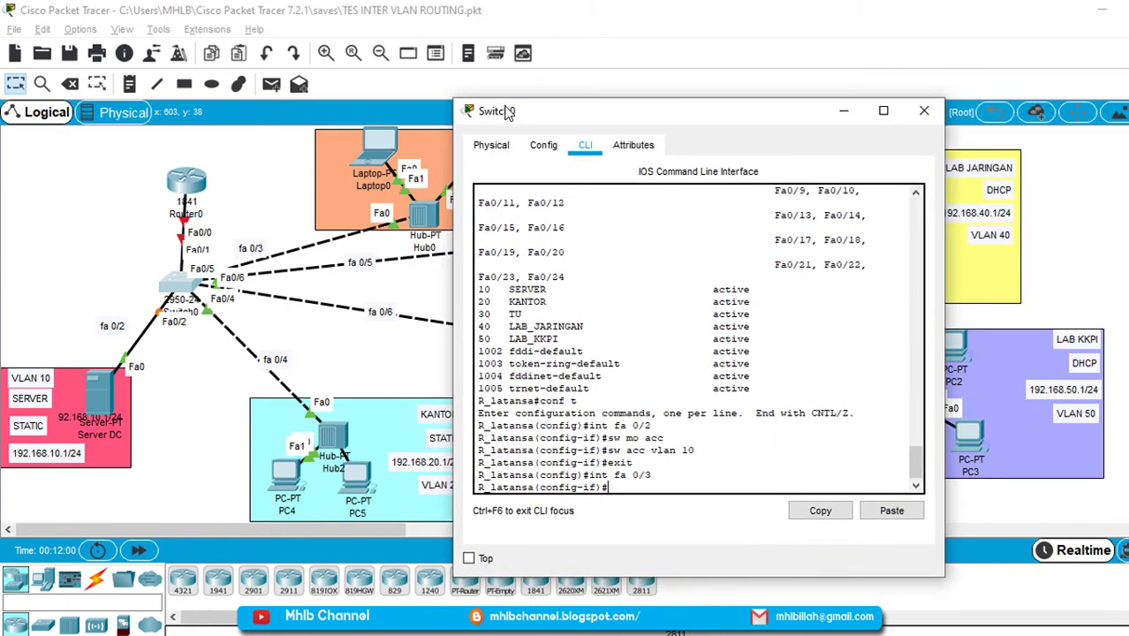
type("sw mo acc")
key("Return")
type("sw acc vlan 30")
key("Return")
type("ex")
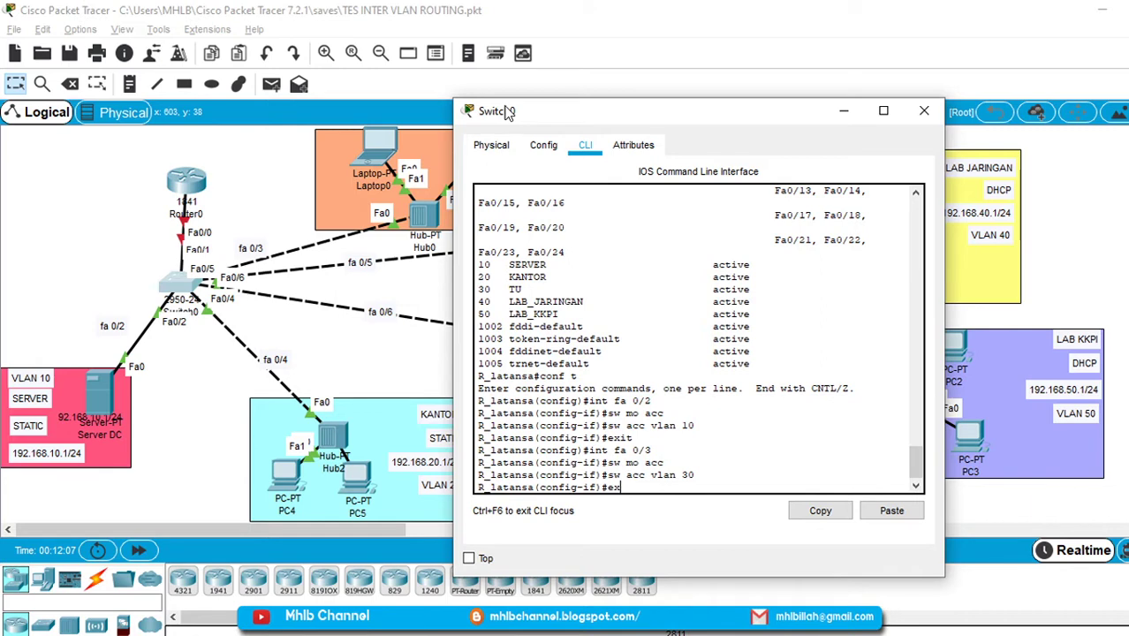
key("Return")
Configure interface fa 0/4, linked to the KANTOR network, in access mode and assign it to VLAN 20.
type("int fa 0/3")
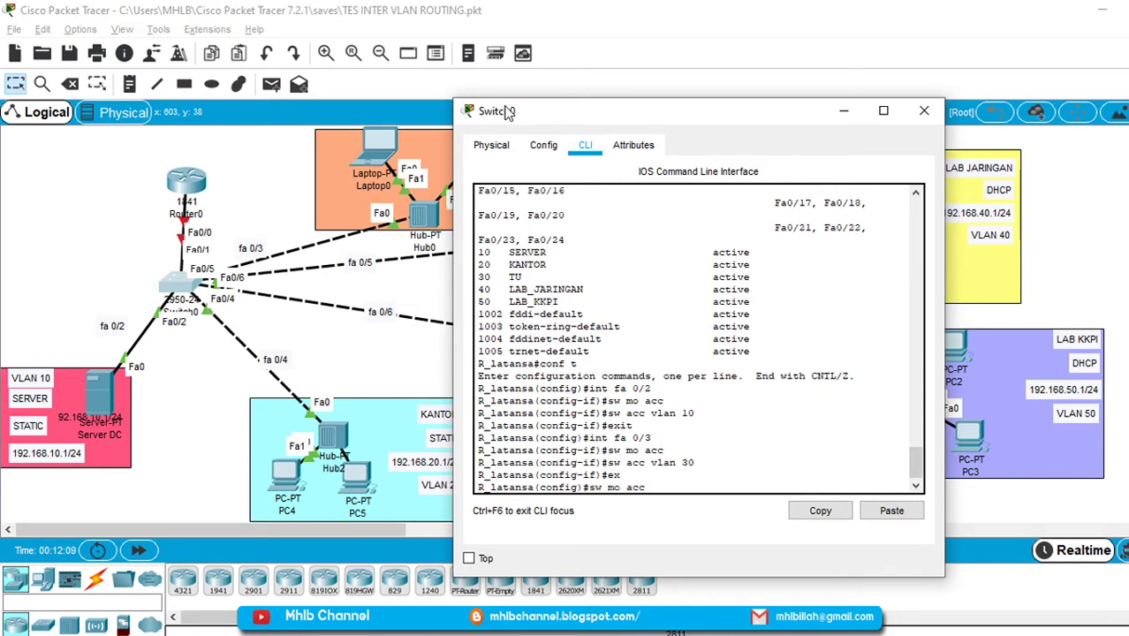
key("BackSpace")
type("4")
key("Return")
type("sw mo")
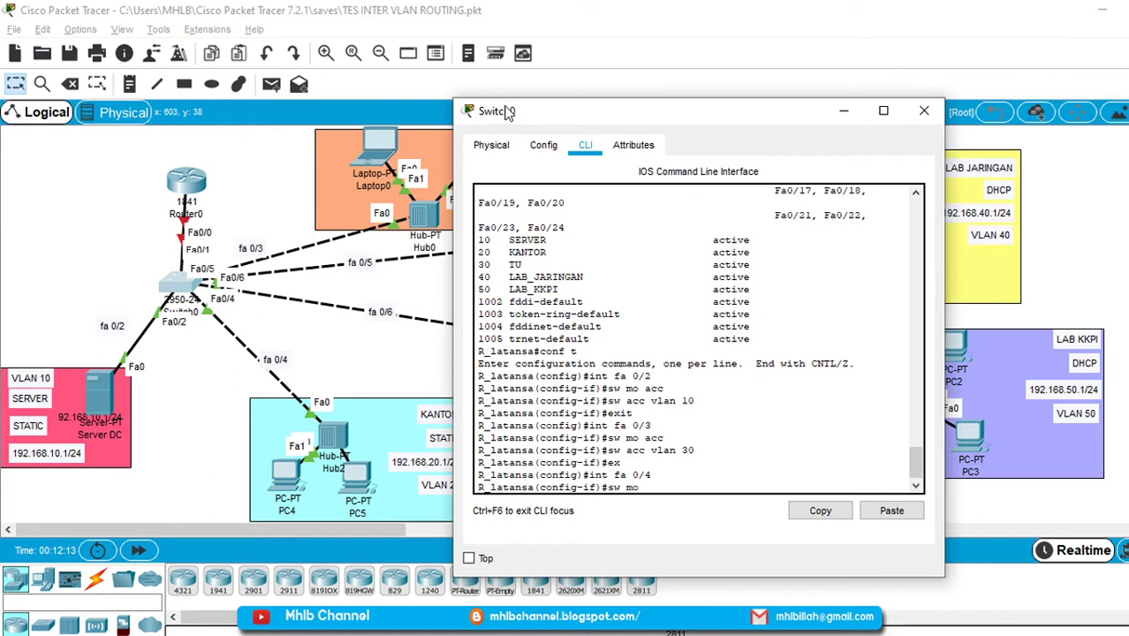
type(" acc")
key("Return")
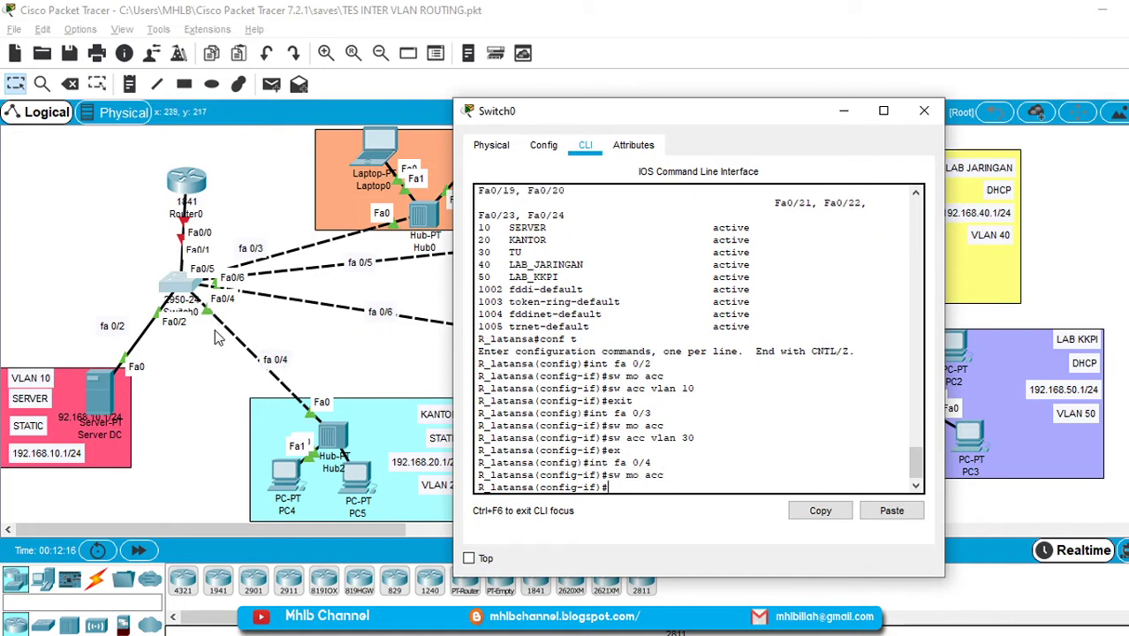
left_click_drag(574, 127, 686, 132)
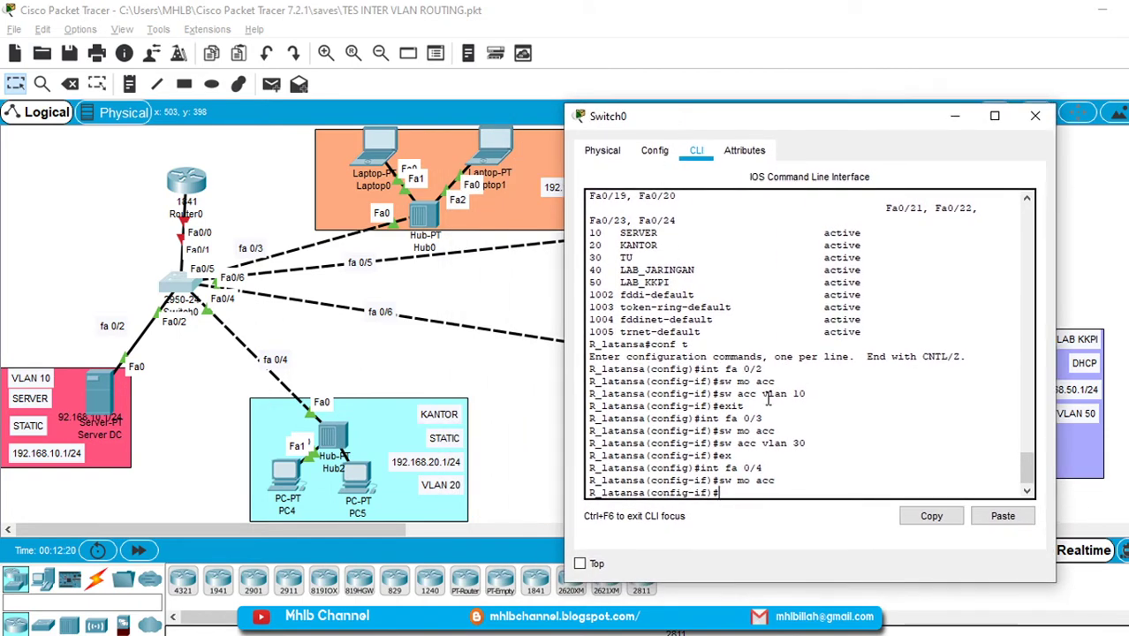
type("acc vla")
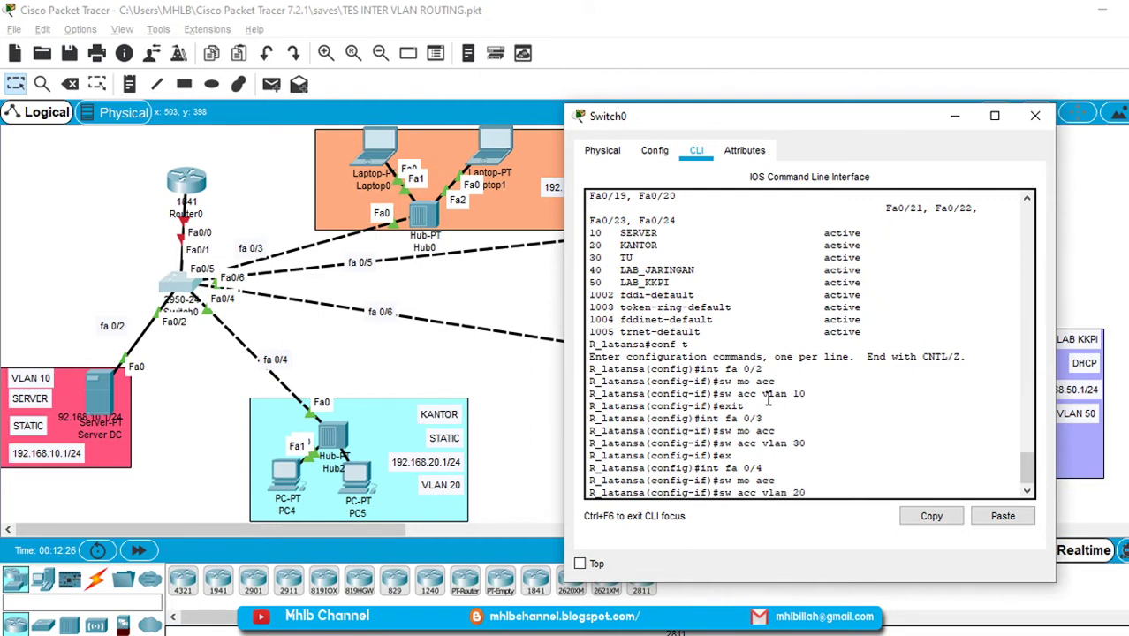
type("n 20")
key("Return")
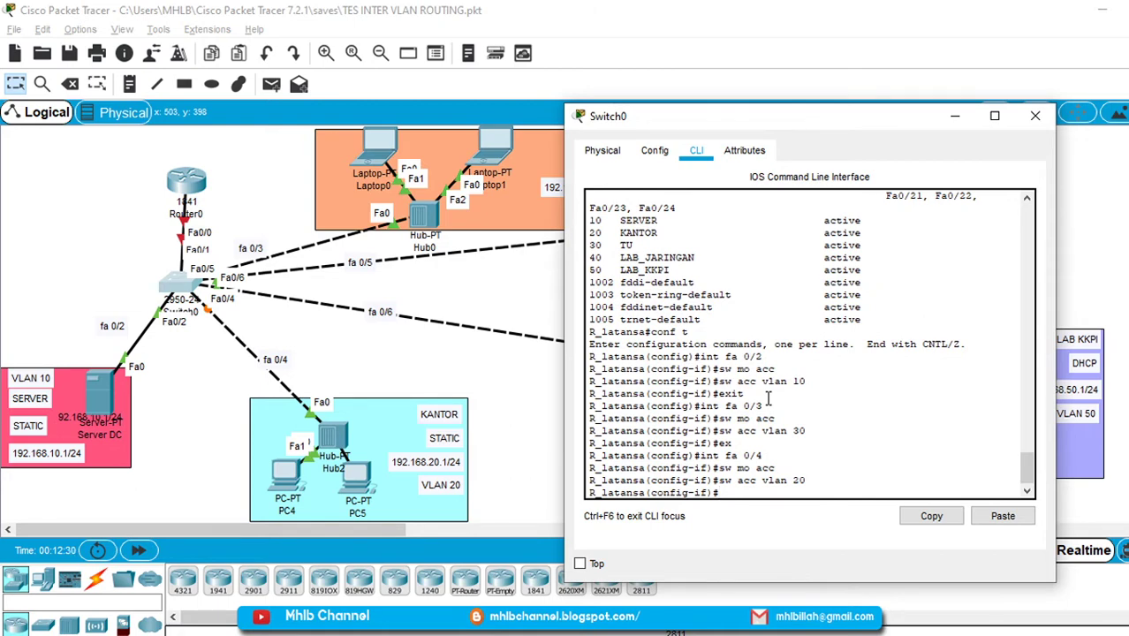
Configure interface fa 0/5, linked to the LAB JARINGAN network, in access mode and assign it to VLAN 40.
type("int fa 0/4")
key("BackSpace")
key("Return")
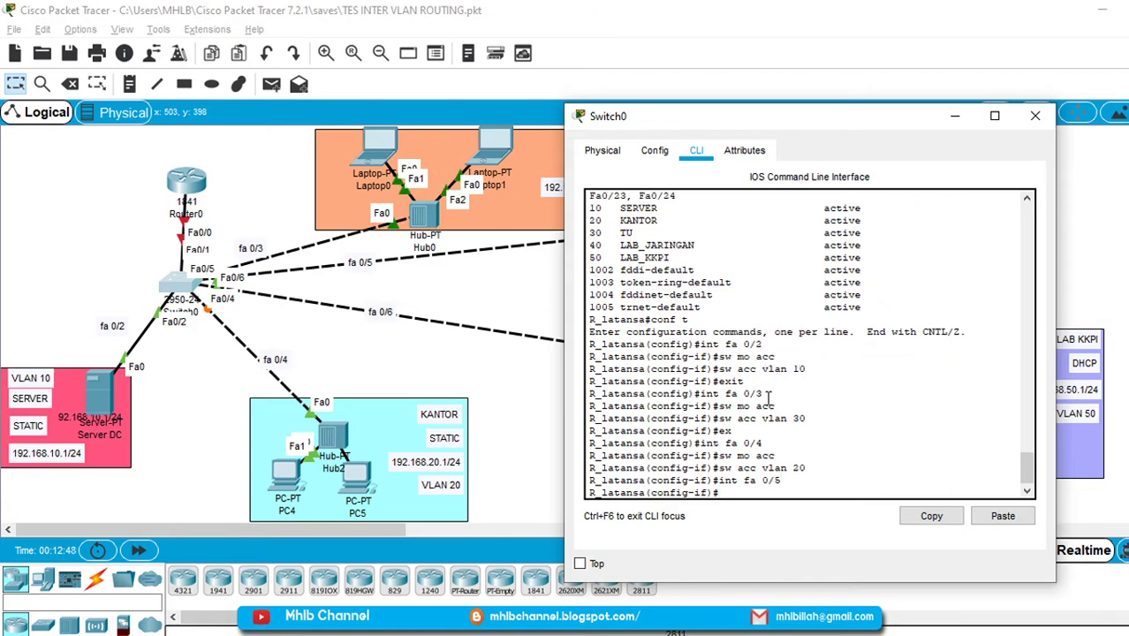
left_click(362, 281)
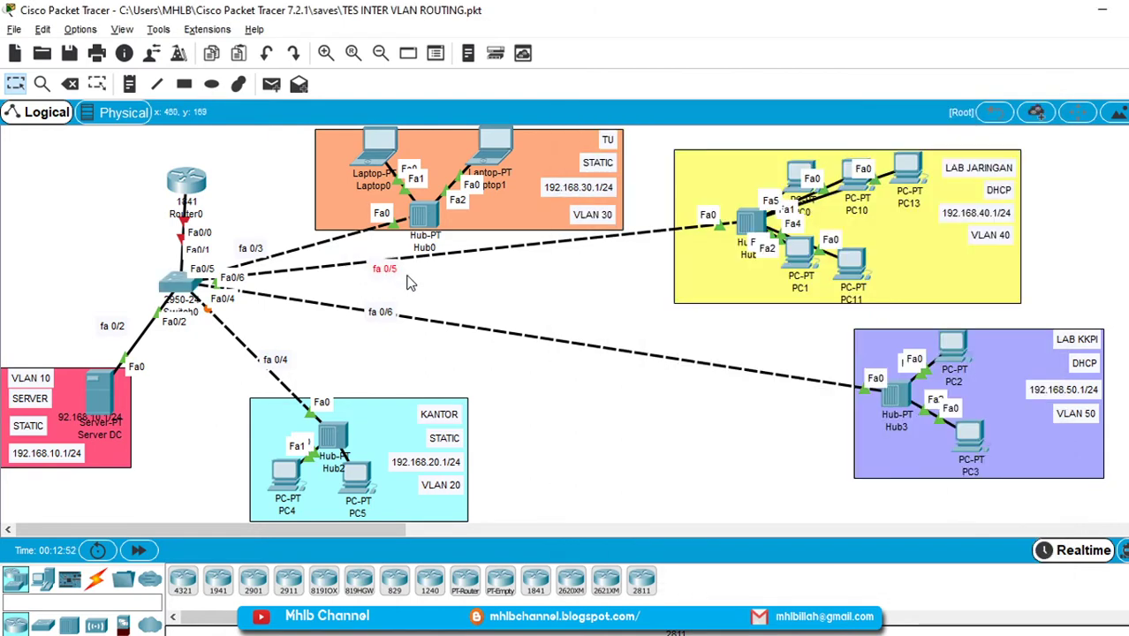
key("alt+Tab")
type("sw mo acc")
key("Return")
type("sw acc vlan")
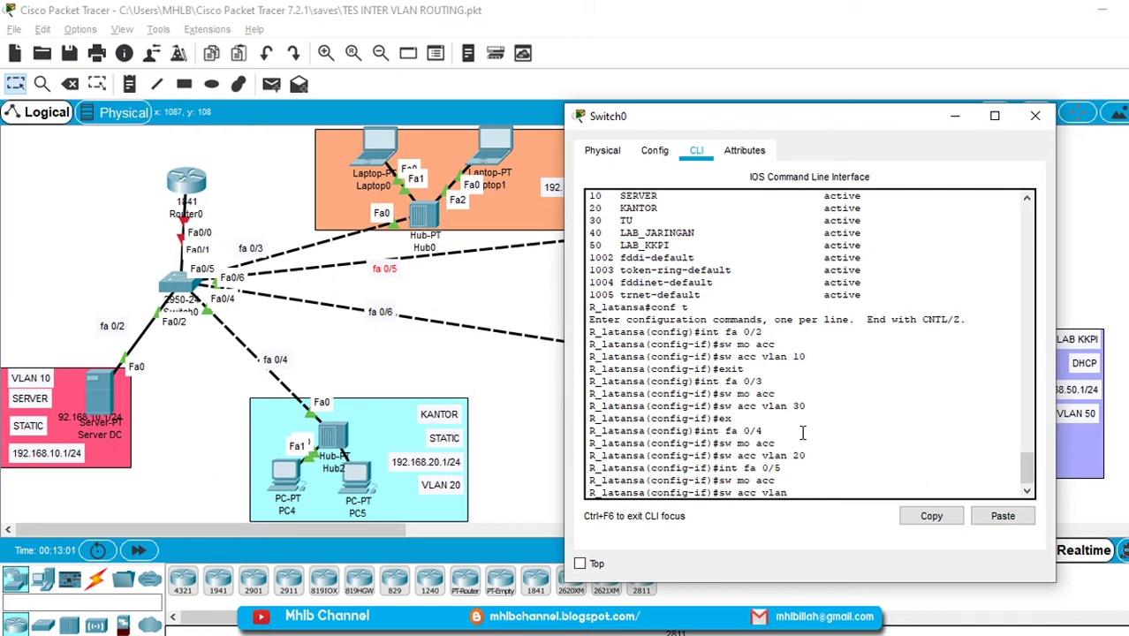
type(" 40")
key("Return")
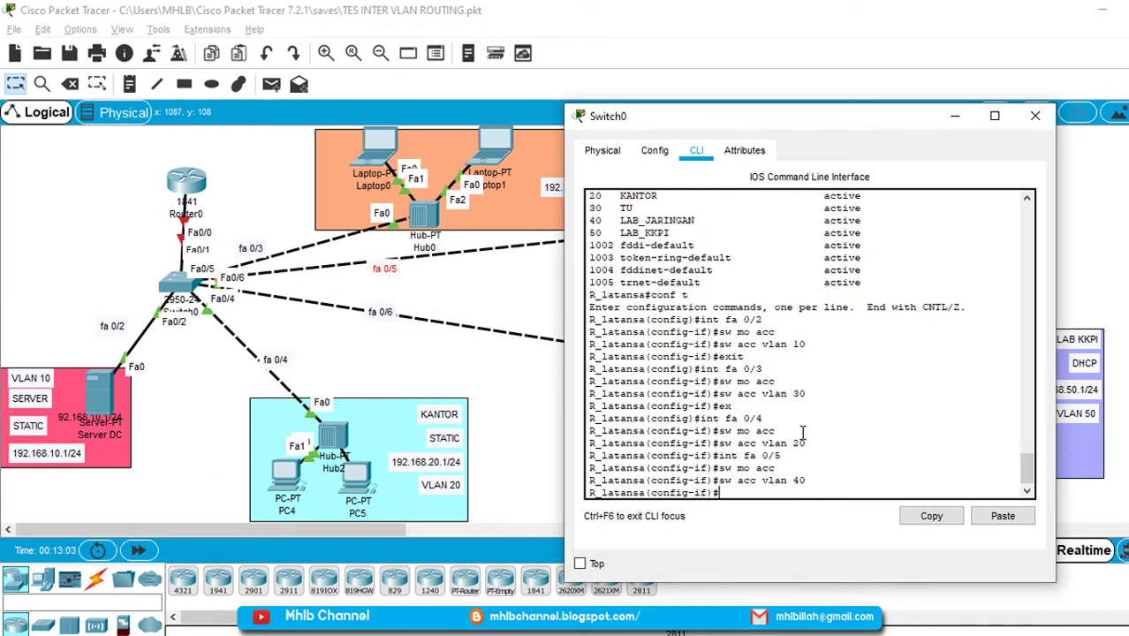
Configure interface fa 0/6, linked to the LAB KKPI network, in access mode and assign it to VLAN 50.
type("int fa 0/5")
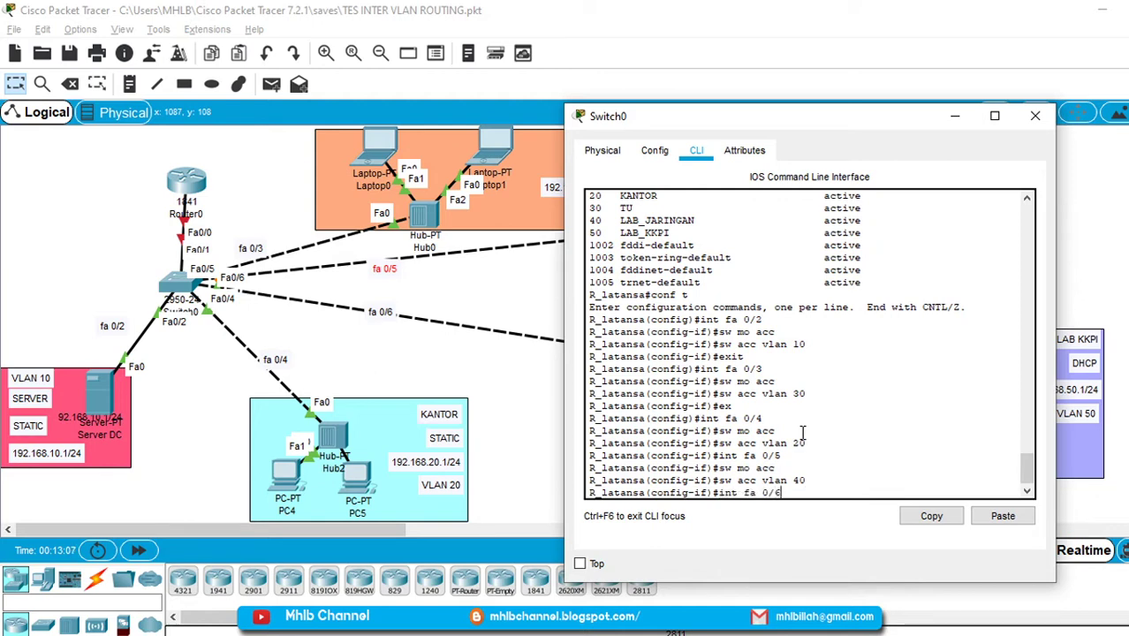
key("Return")
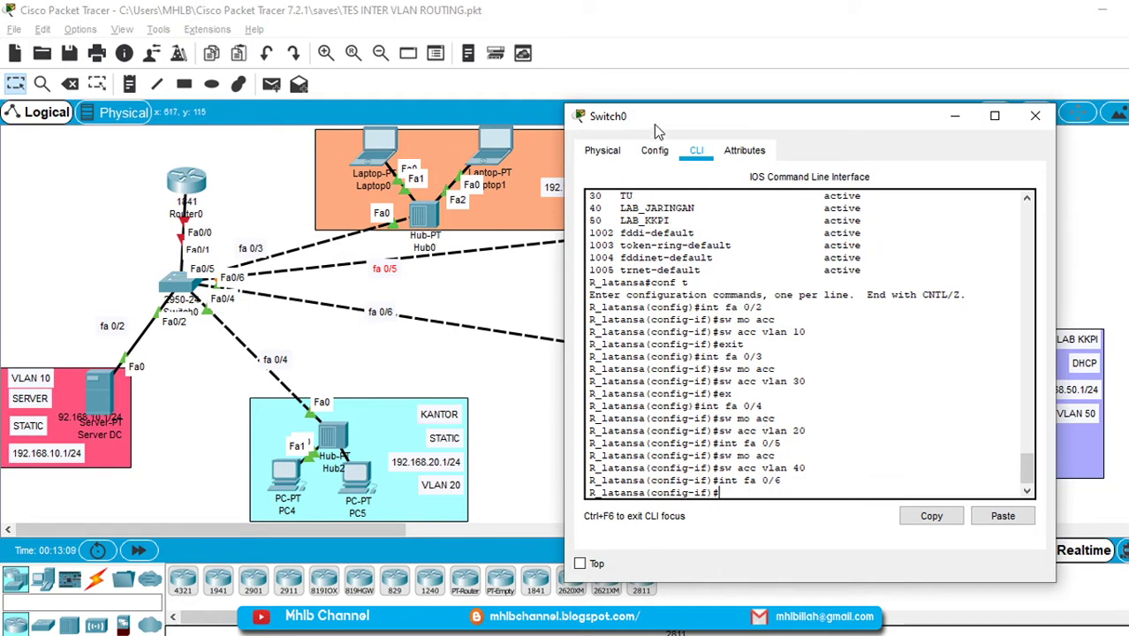
left_click_drag(657, 118, 414, 165)
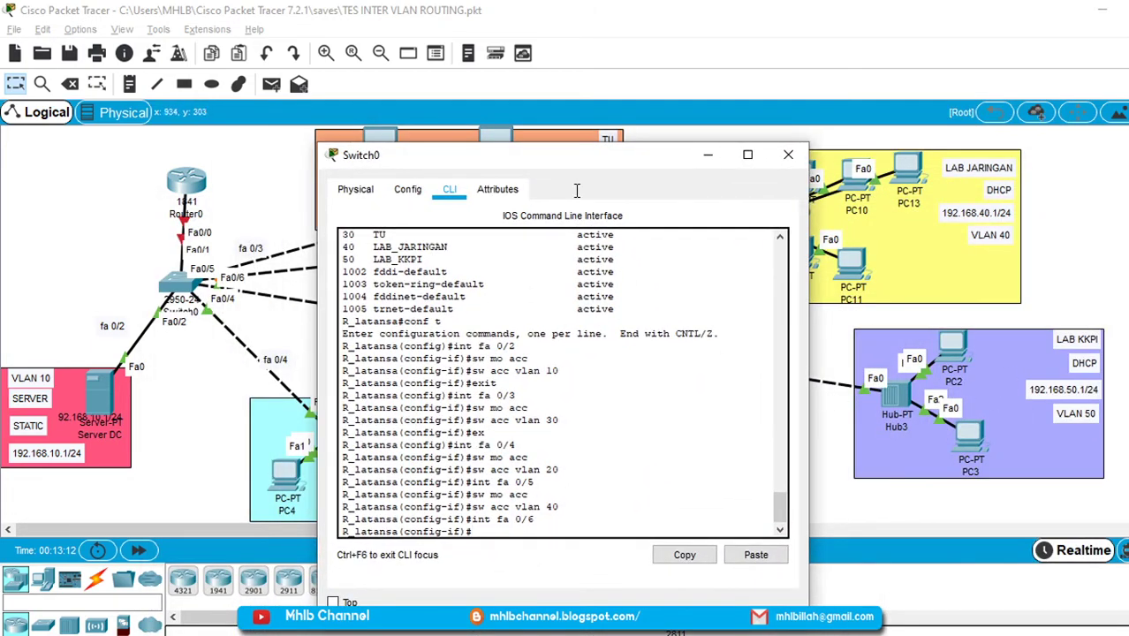
left_click_drag(553, 155, 709, 123)
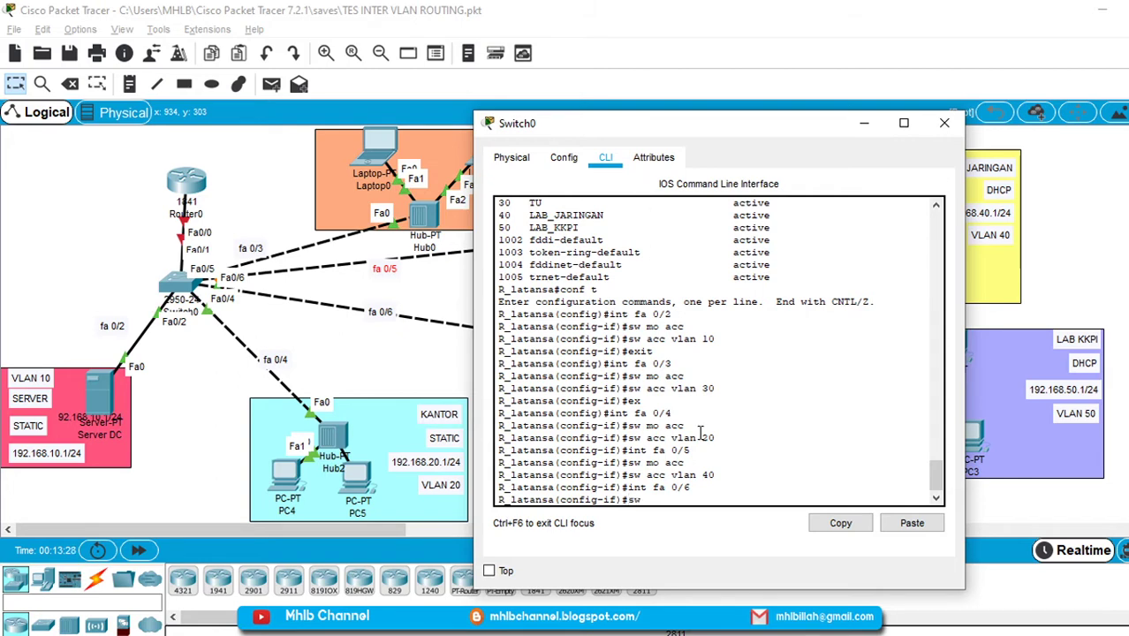
type("acc")
key("Return")
type("sw acc vlan")
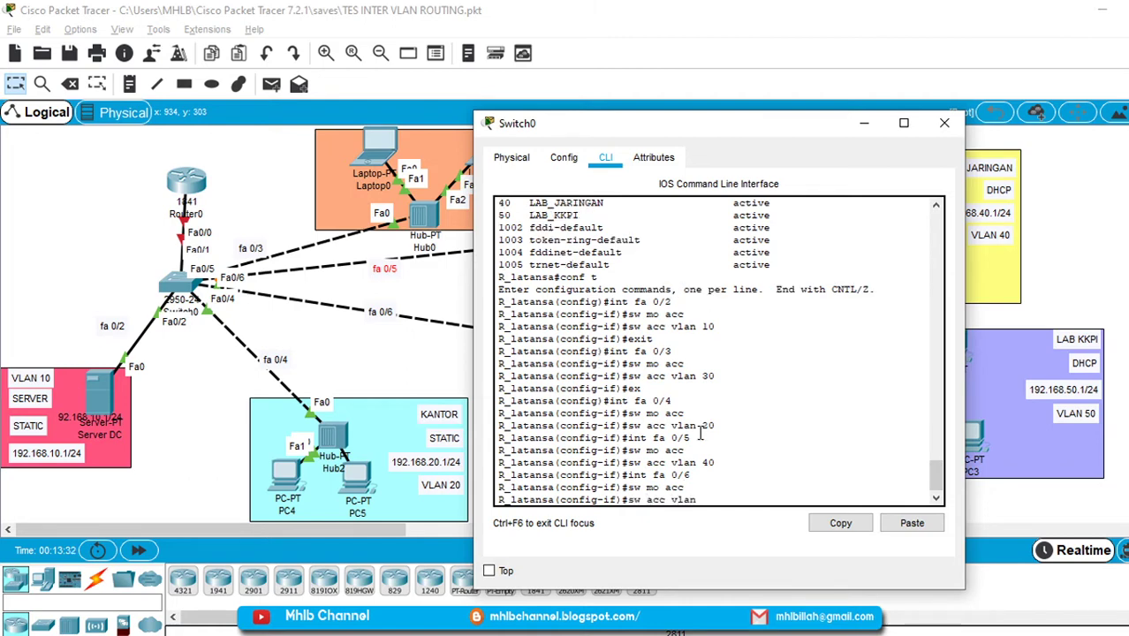
type(" 50")
key("Return")
Display the switch's brief VLAN summary and compare the ports of VLANs 10 to 50 with the topology labels.
type("do")
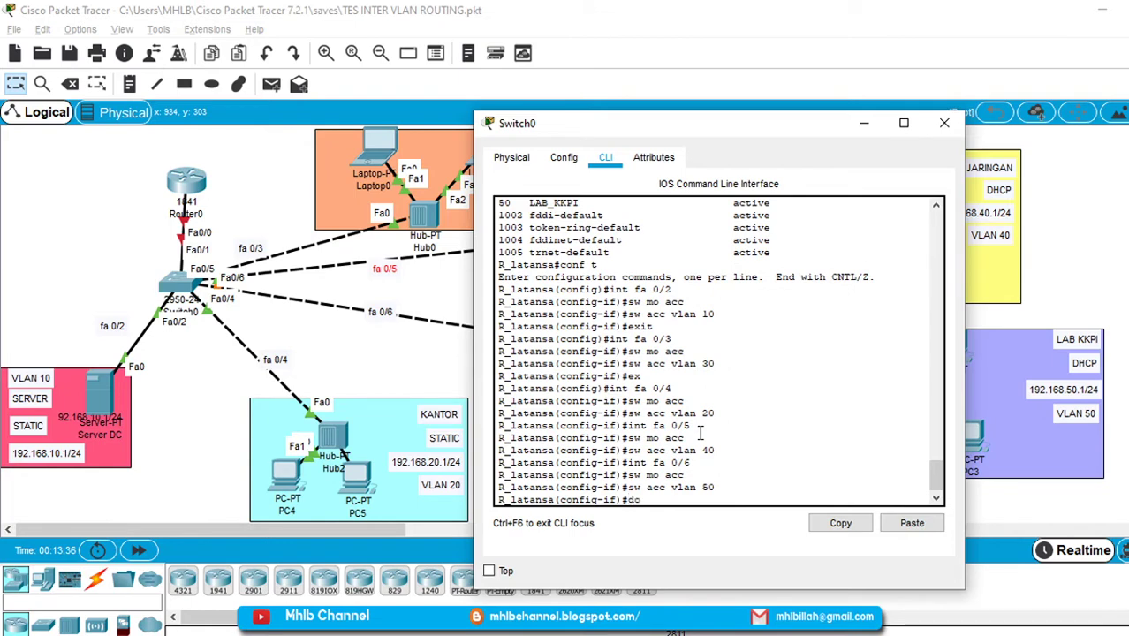
type(" show vlan brief")
key("Return")
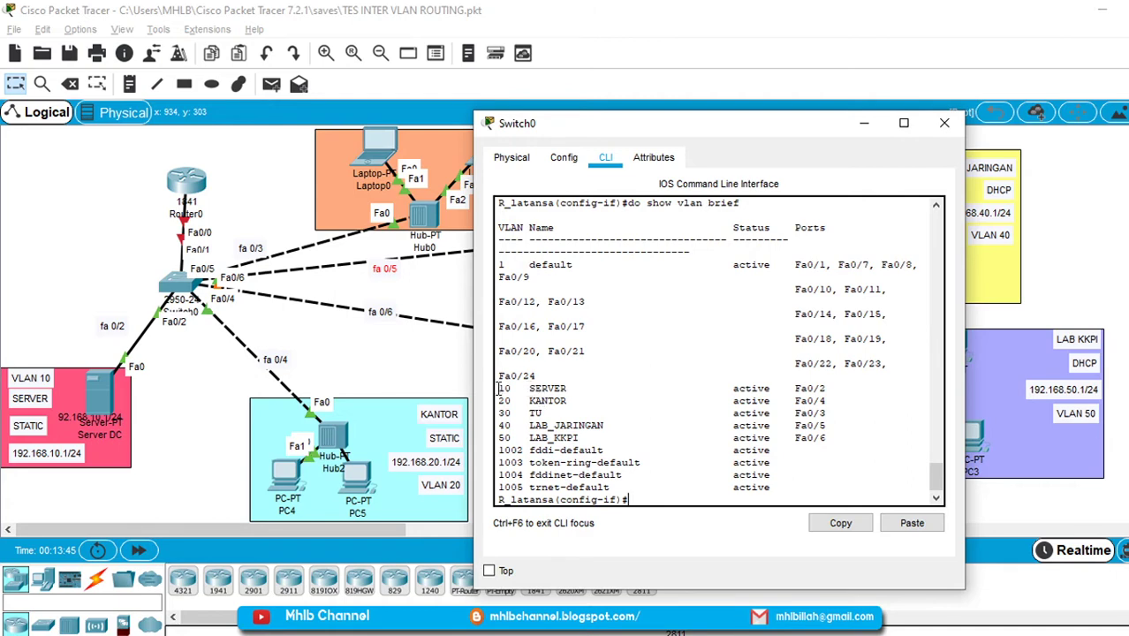
left_click_drag(501, 389, 806, 398)
left_click(807, 397)
left_click_drag(500, 400, 580, 403)
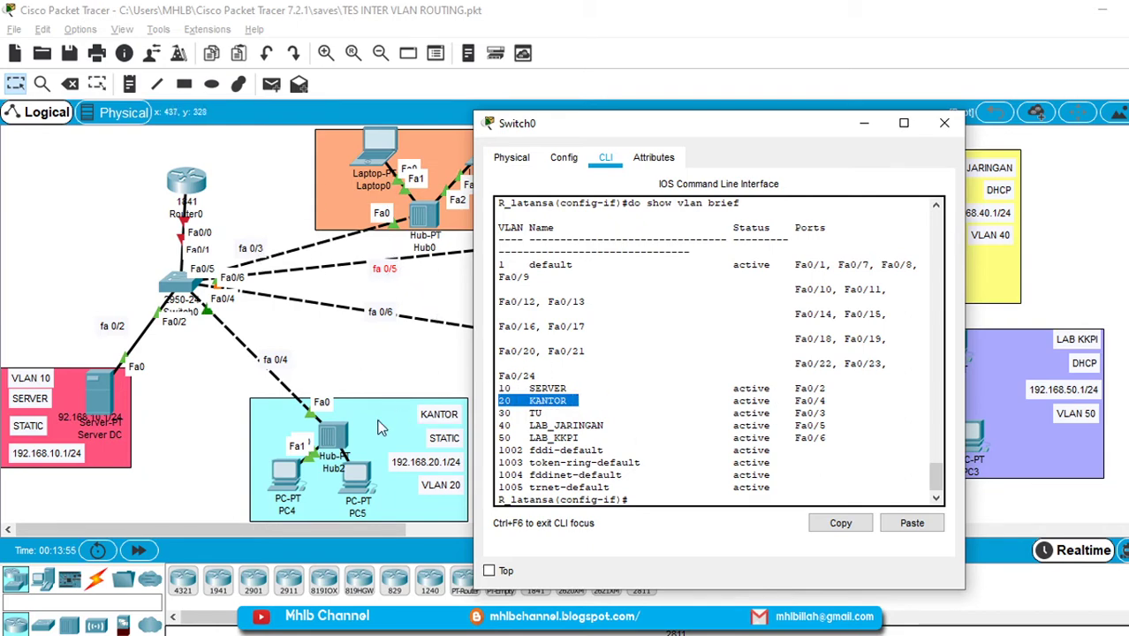
left_click_drag(499, 413, 579, 427)
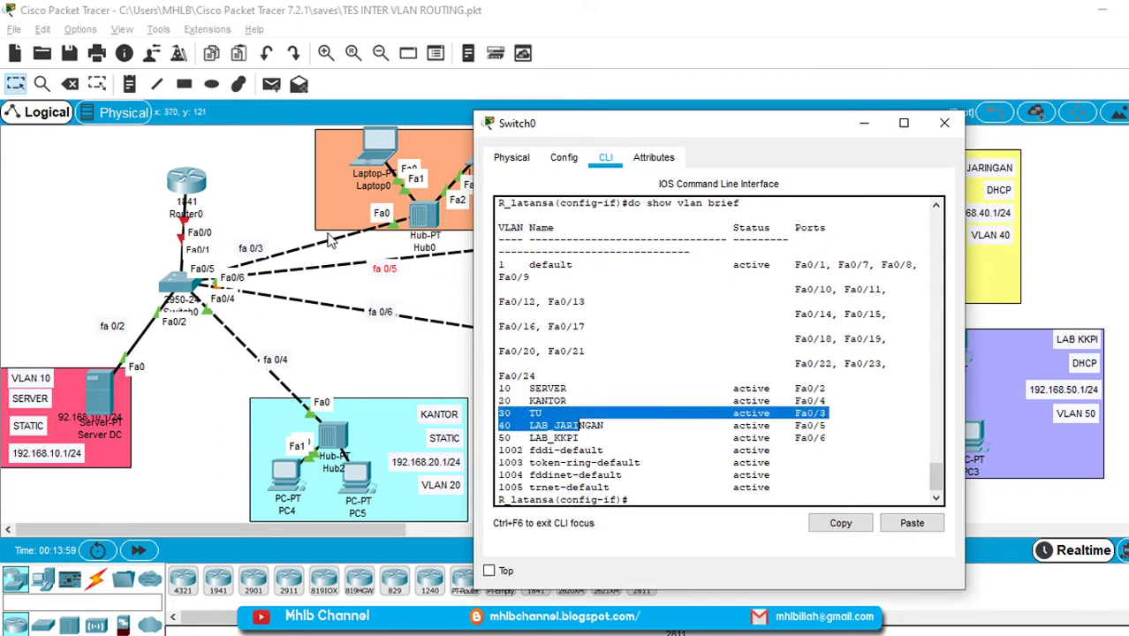
left_click_drag(499, 426, 629, 426)
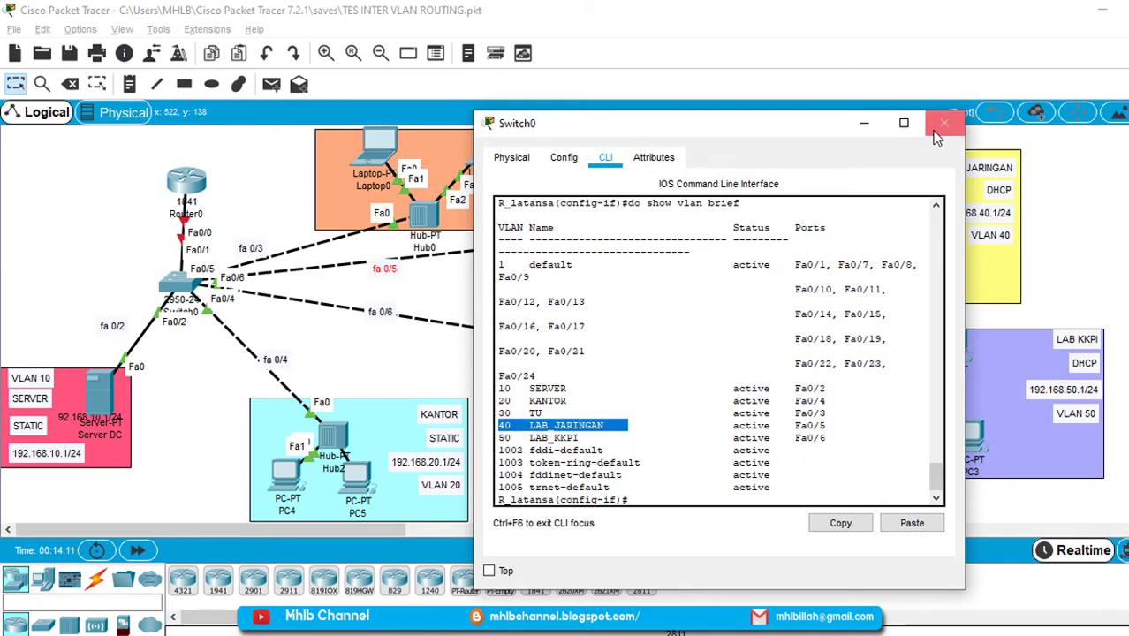
scroll(767, 354, "down", 1)
left_click(700, 485)
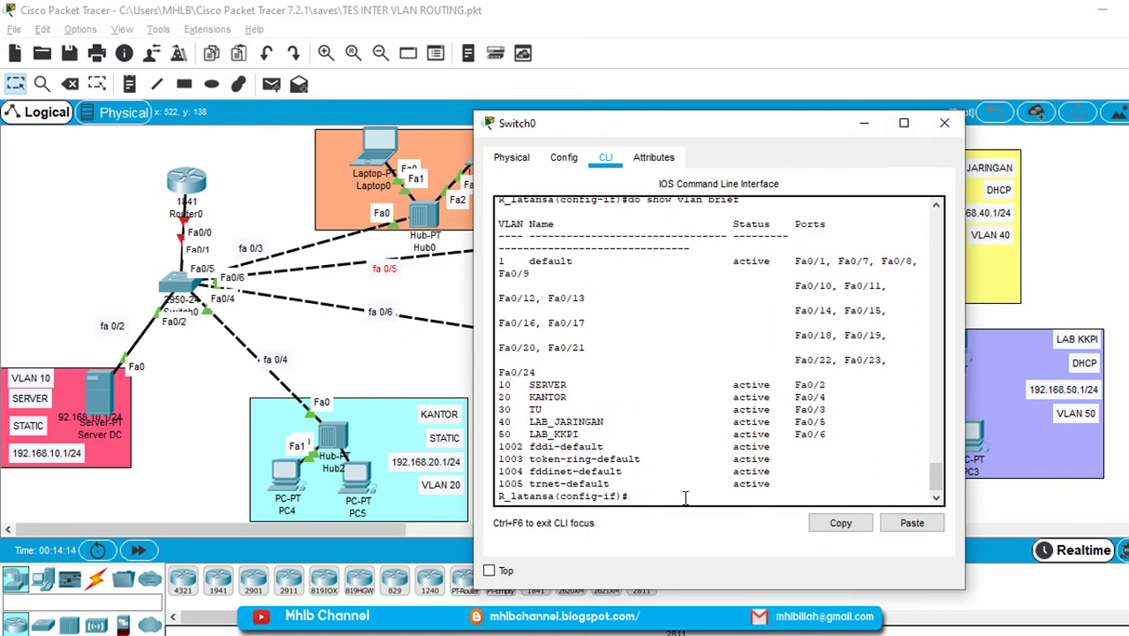
Exit the current interface and set fa 0/1, the switch's link to Router0, to trunk mode.
type("ex")
key("BackSpace")
key("BackSpace")
type("ex")
key("Return")
key("Return")
key("Return")
type("int fa 0/1")
key("Return")
type("sw")
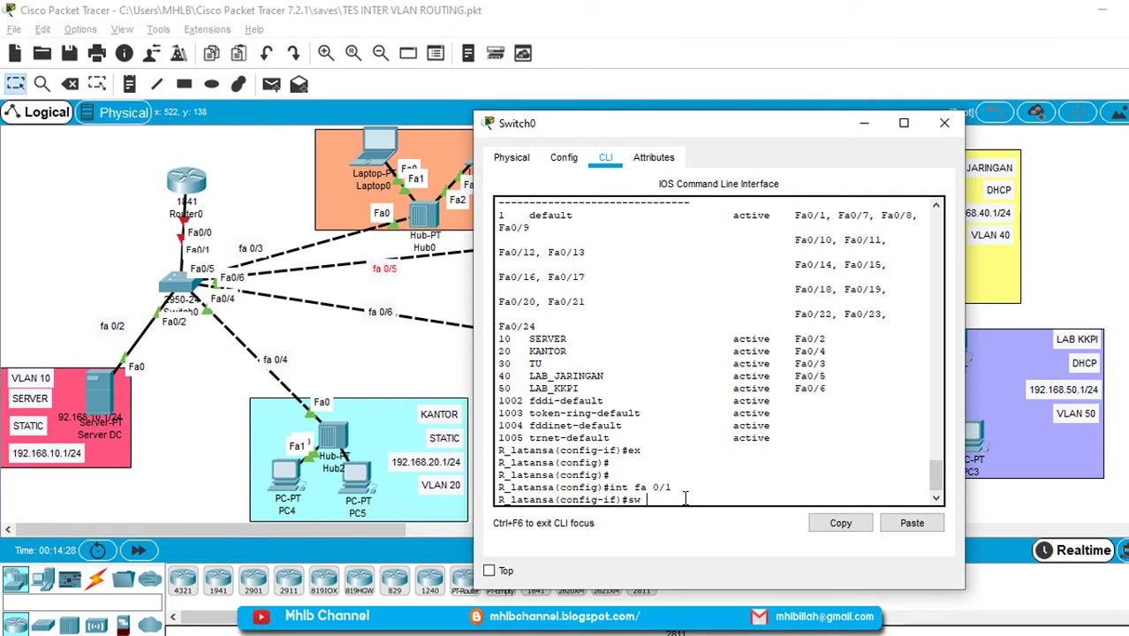
type("mo trunk")
key("Return")
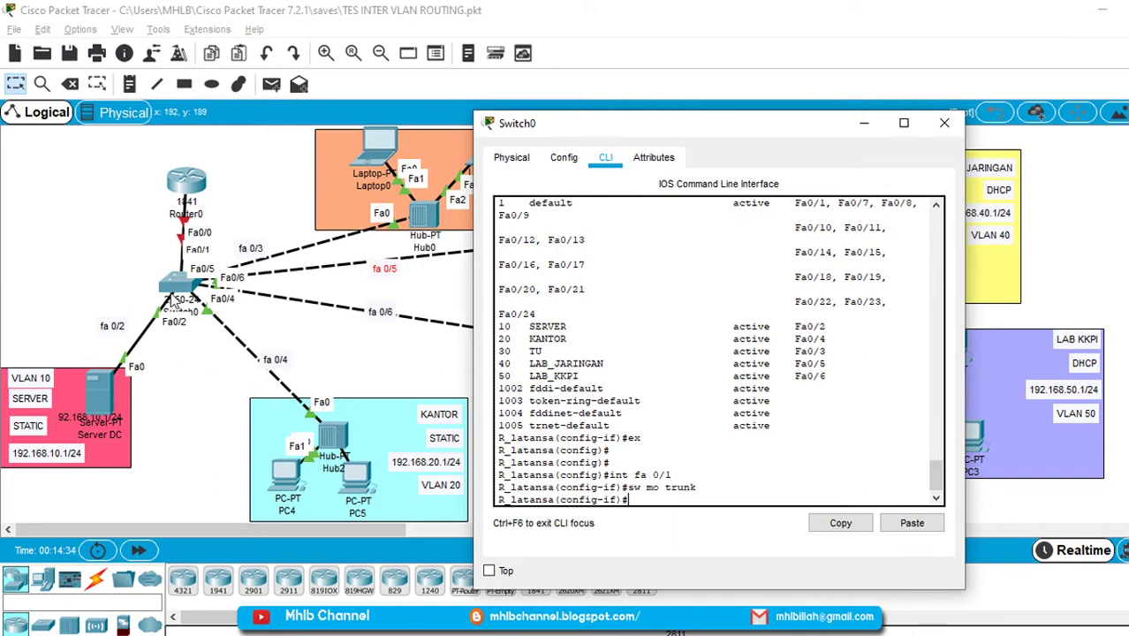
Shift Switch0 slightly downward in the topology, and enter global configuration mode on Router0's command line.
left_click(173, 329)
left_click_drag(173, 328, 176, 315)
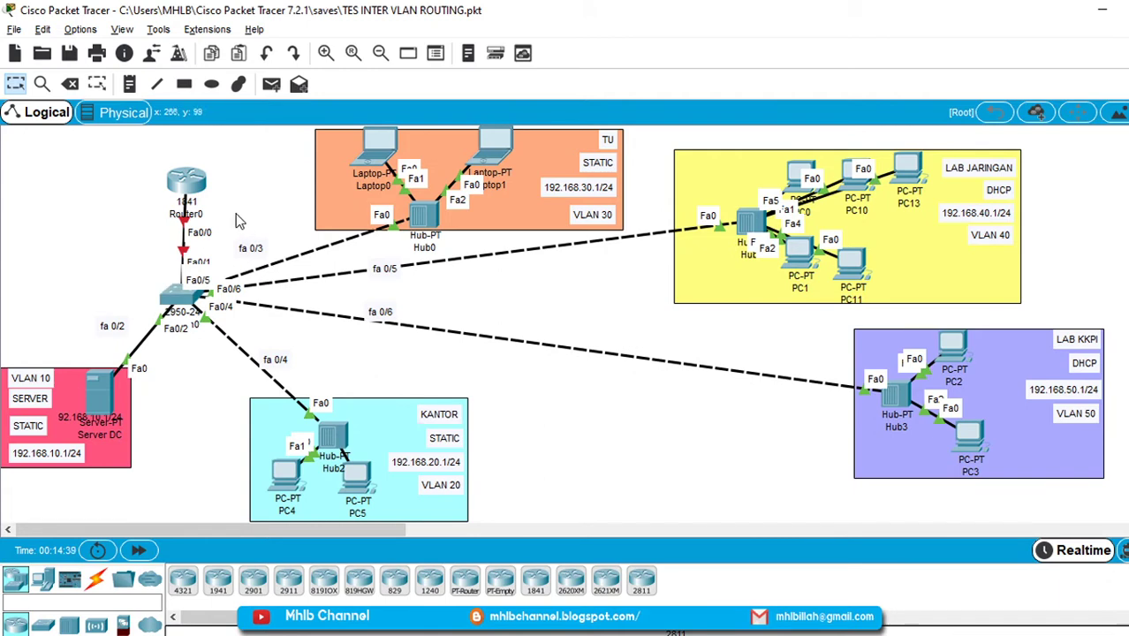
left_click(185, 181)
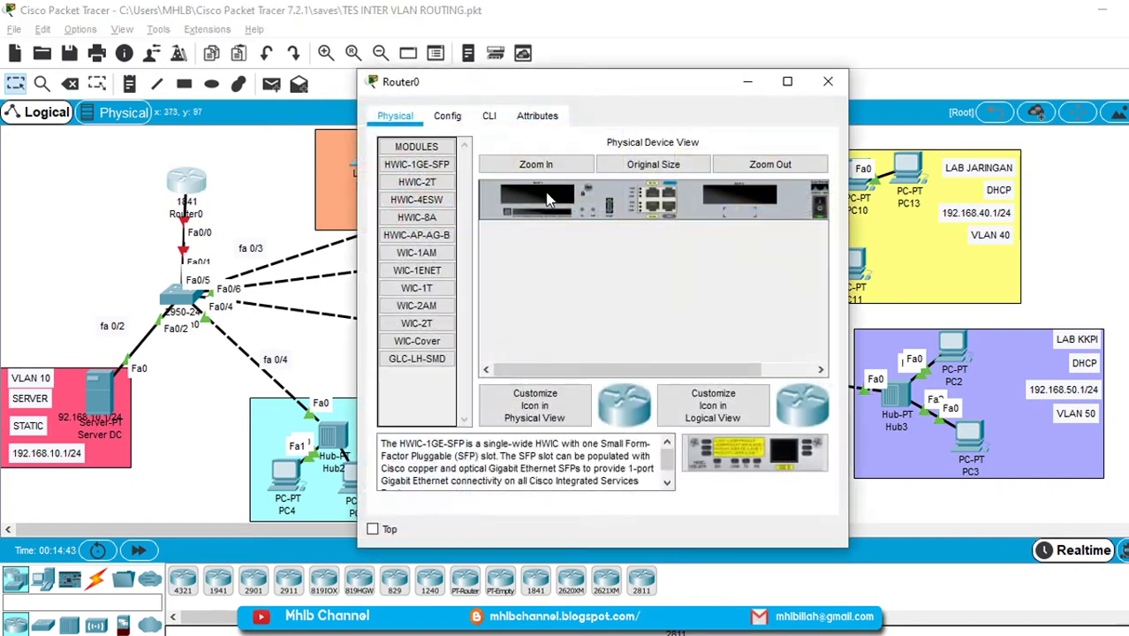
left_click(490, 115)
key("Return")
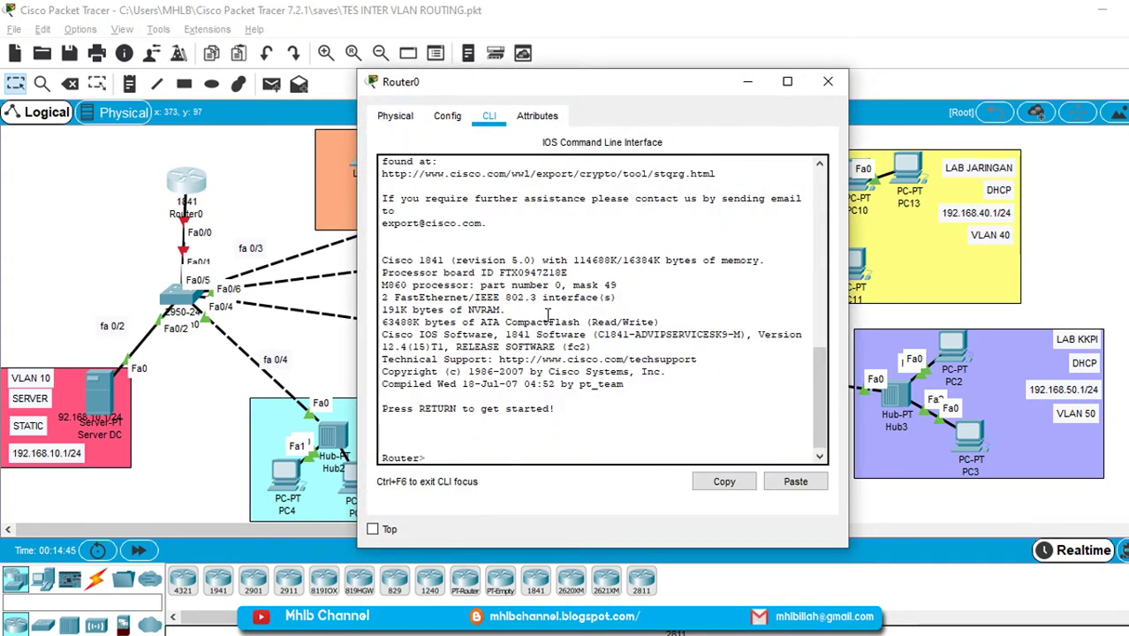
type("en")
key("Return")
type("conf")
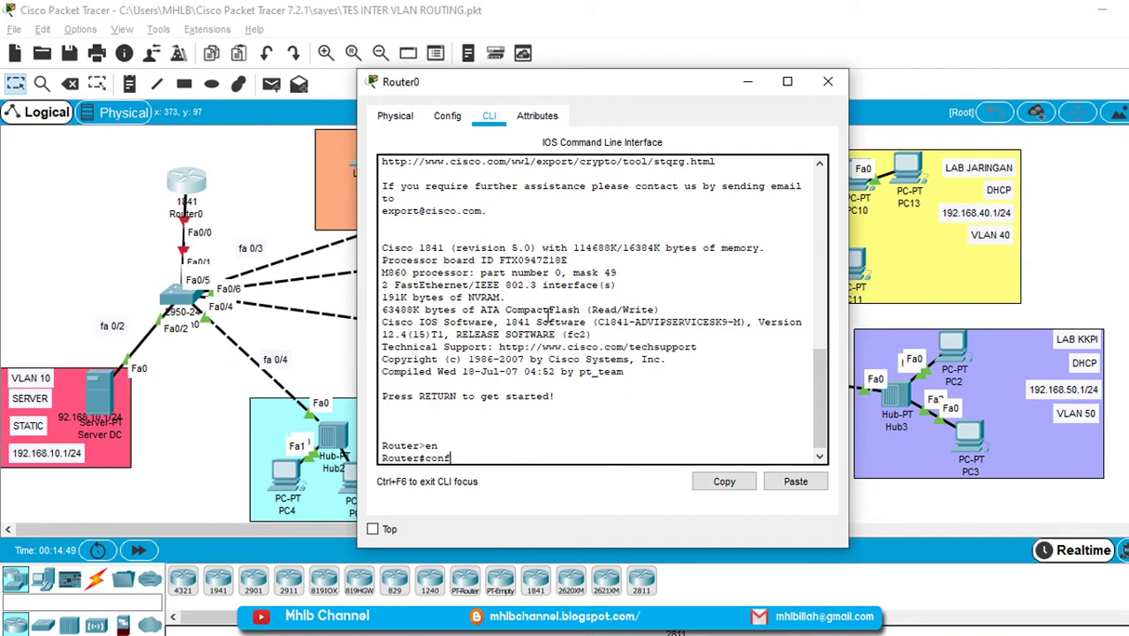
type(" t")
key("Return")
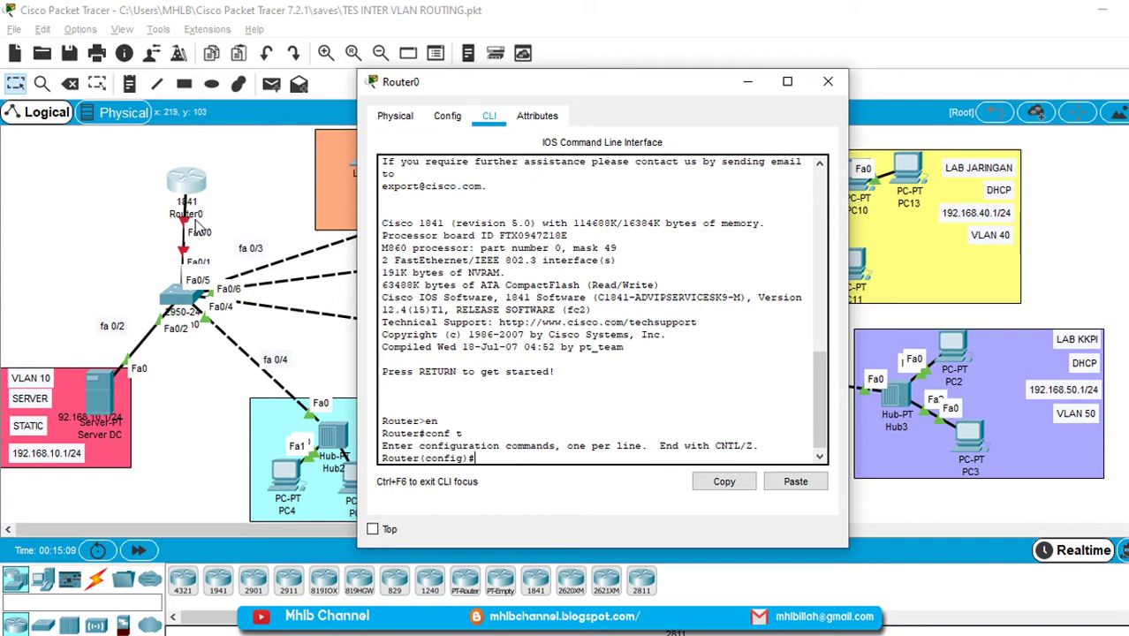
Enable the router's interface fa 0/0, which connects to Switch0, with no shutdown.
type("int")
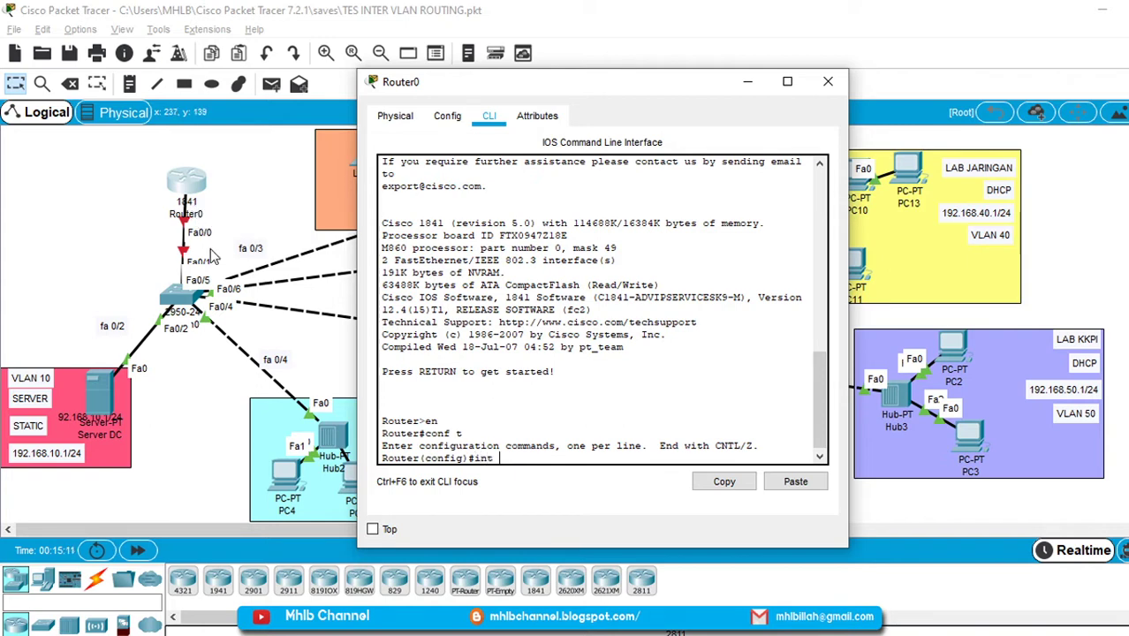
type(" fa 0/0")
key("Return")
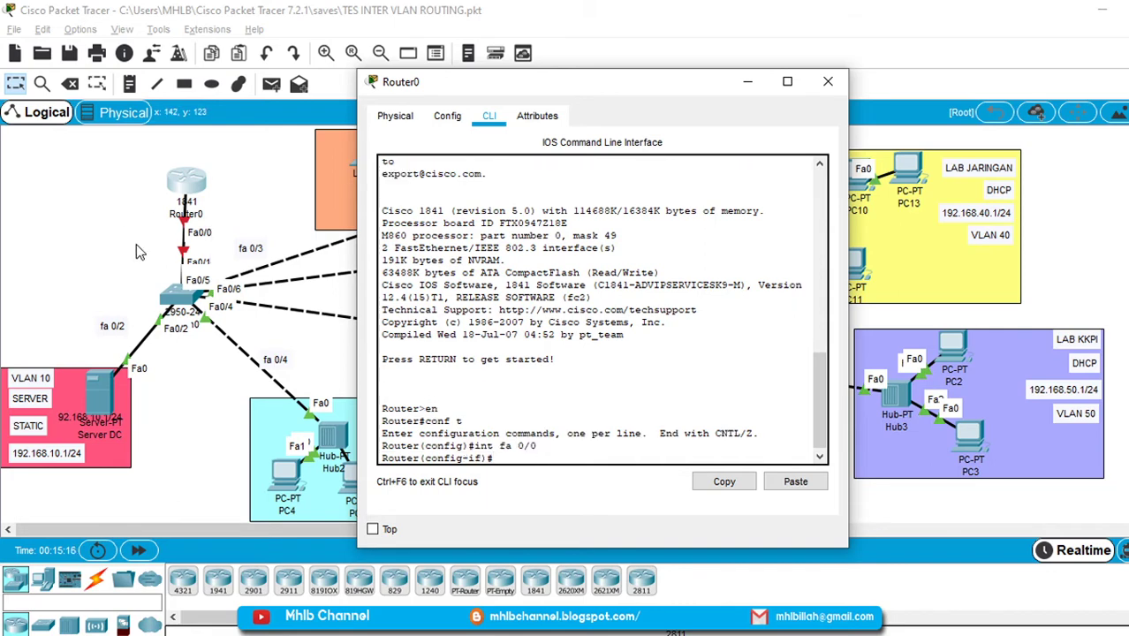
type("no")
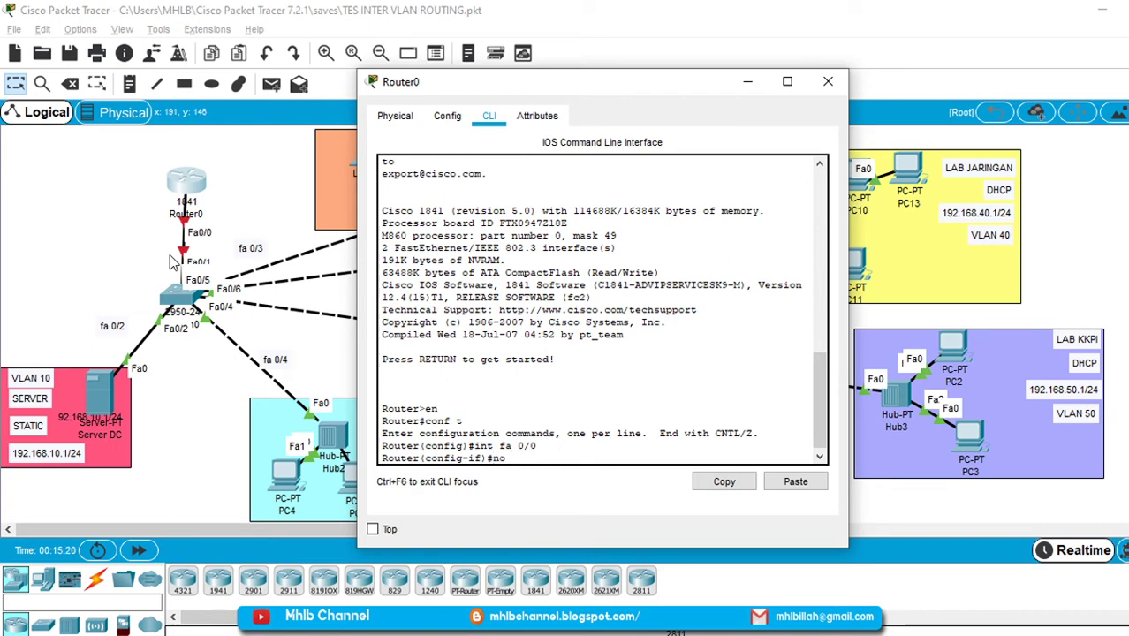
type(" sh")
key("Return")
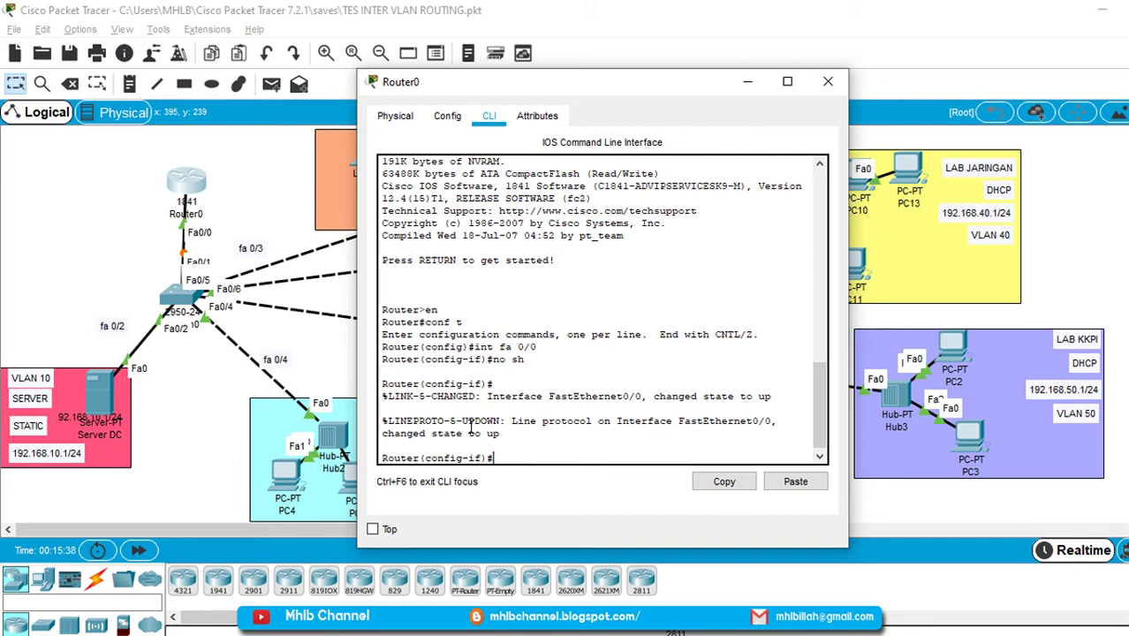
Create subinterface fa 0/0.10 on the router and set its encapsulation to dot1Q with VLAN 10.
type("int fa 0/0.")
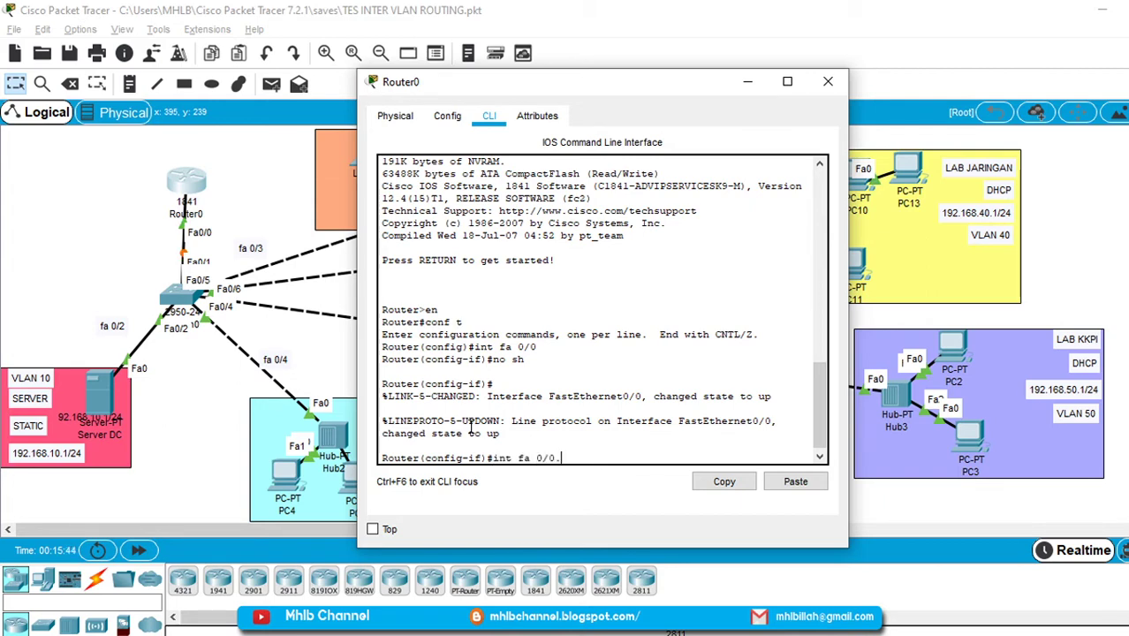
type("10")
key("Return")
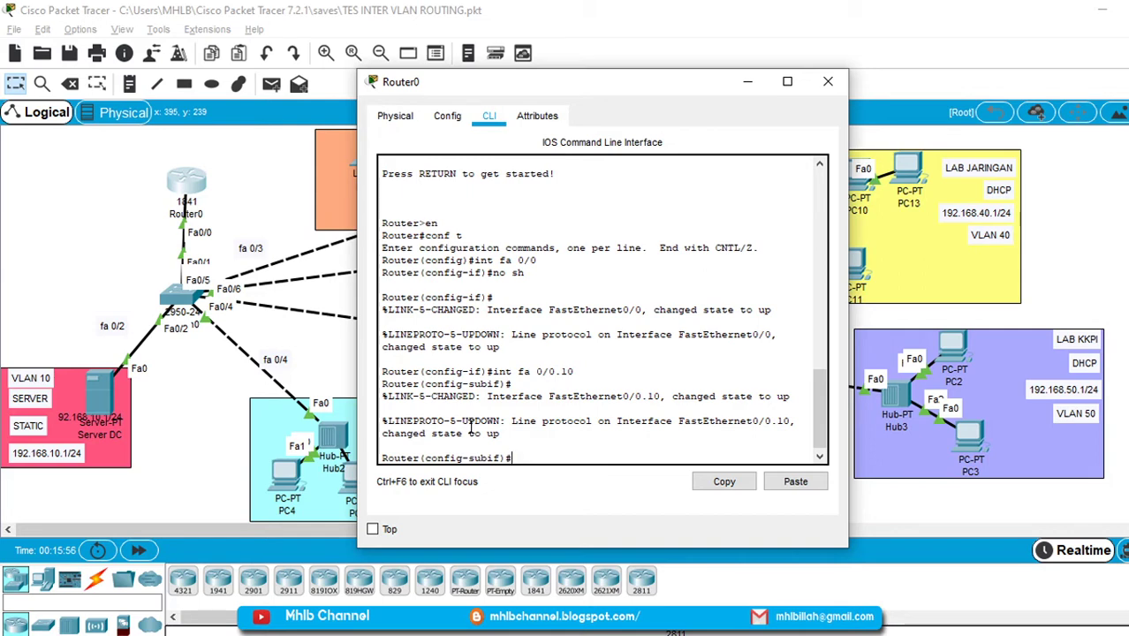
type("en")
key("Tab")
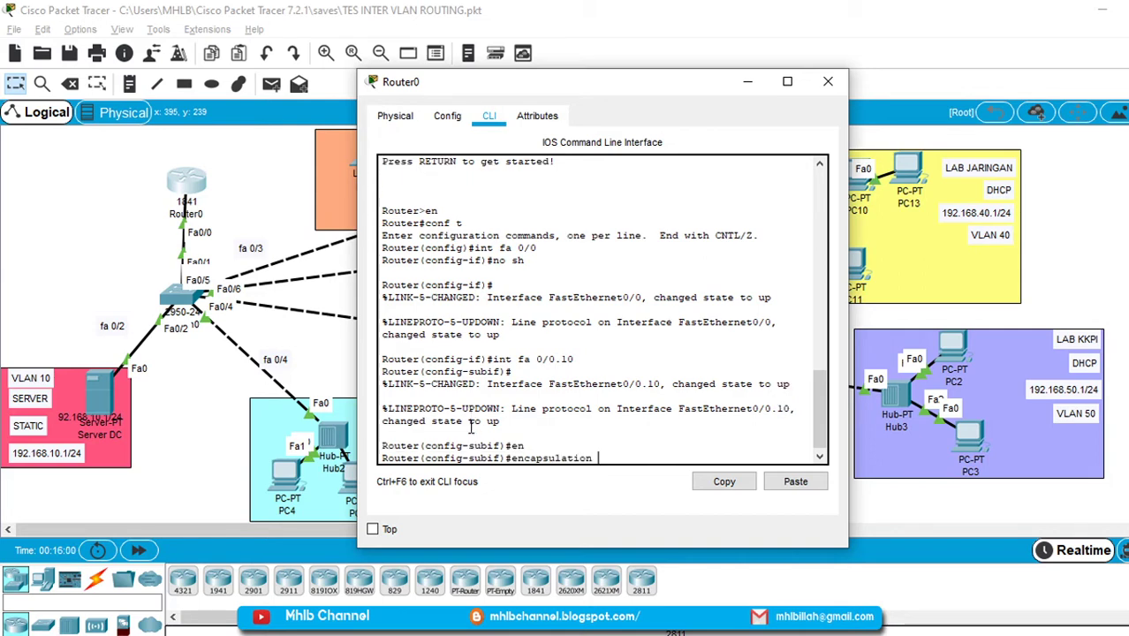
type("d")
key("Tab")
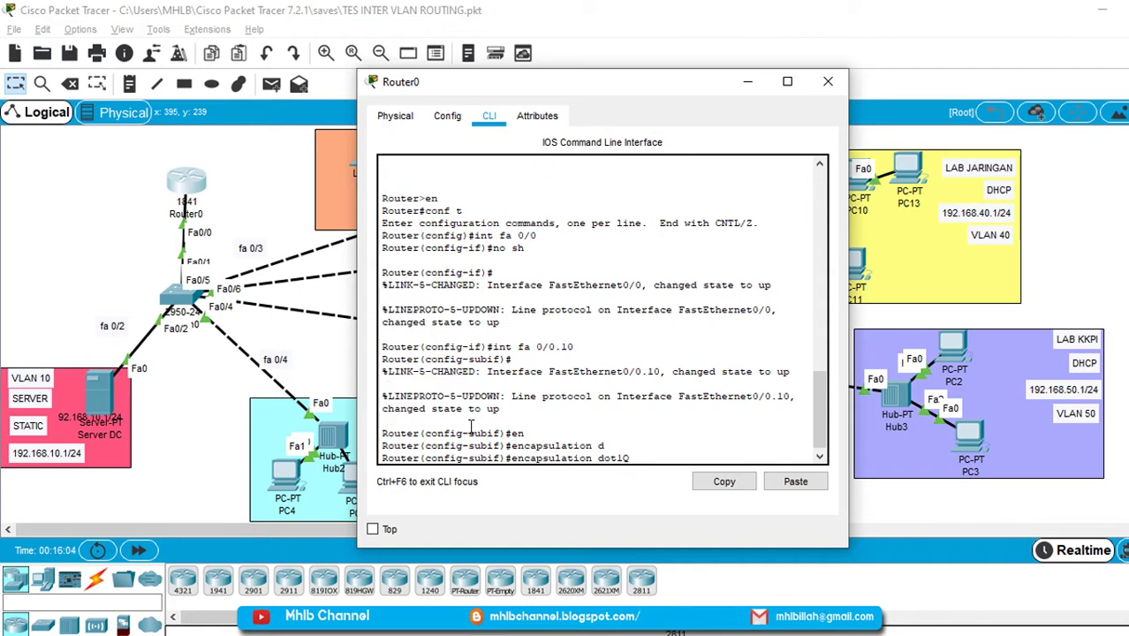
type("10")
key("Return")
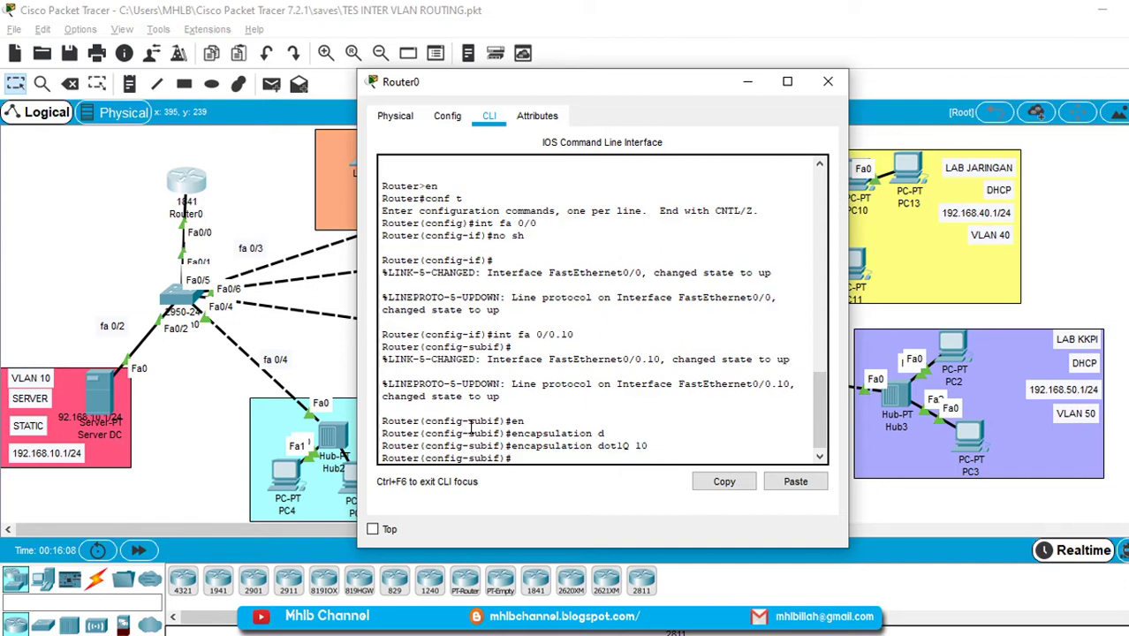
Assign IP address 192.168.10.1 with mask 255.255.255.0 to subinterface fa 0/0.10.
type("ip add")
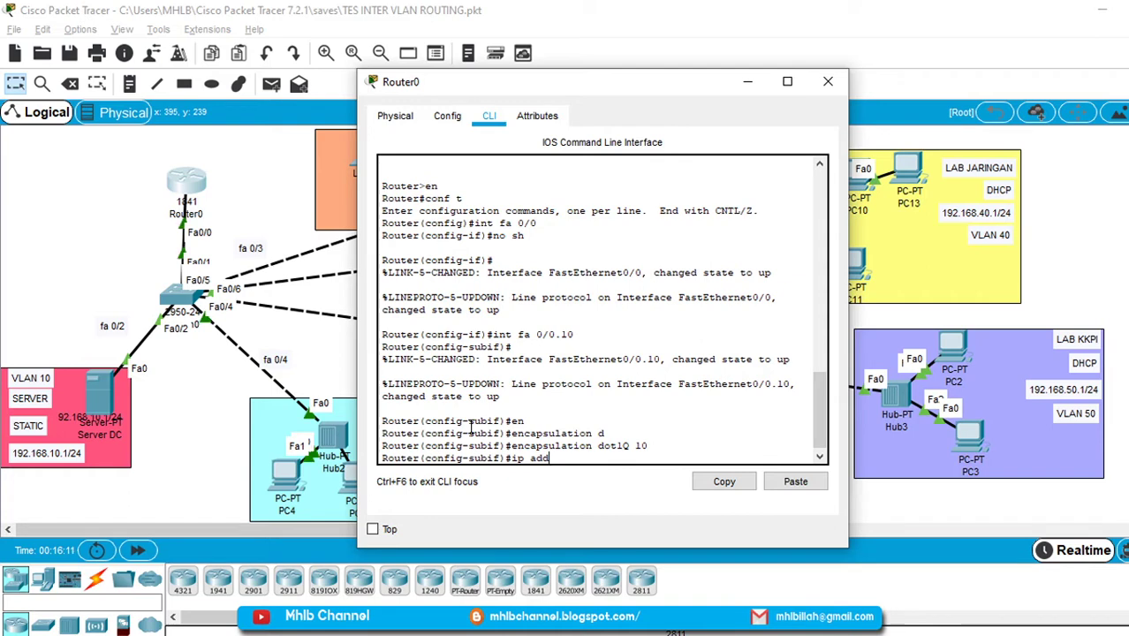
type("ress ")
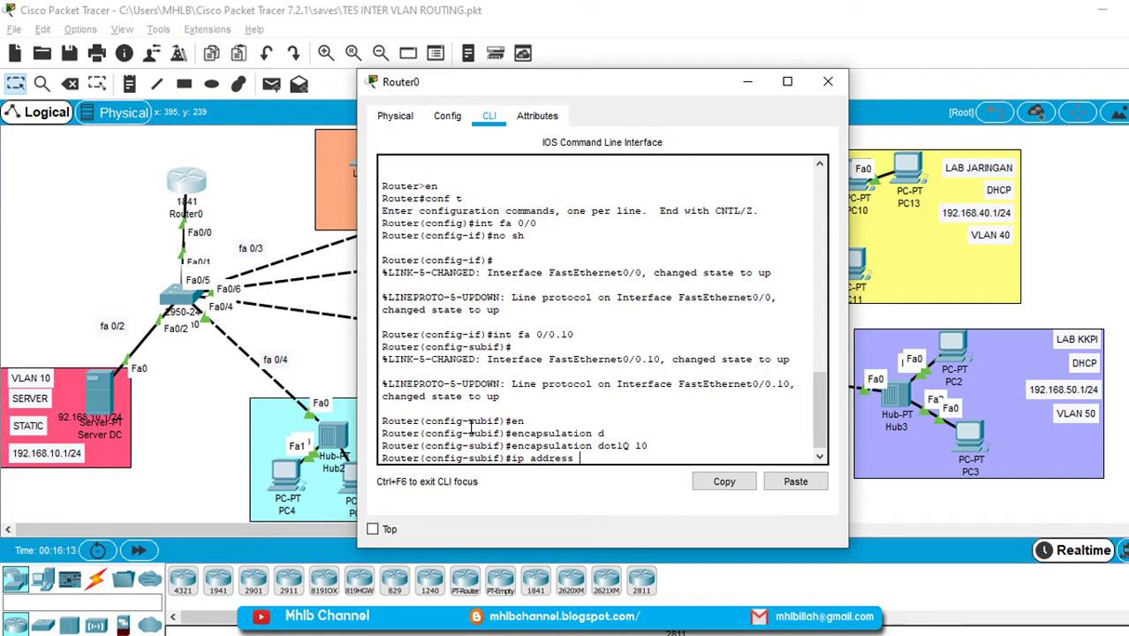
type("192.168.10.1")
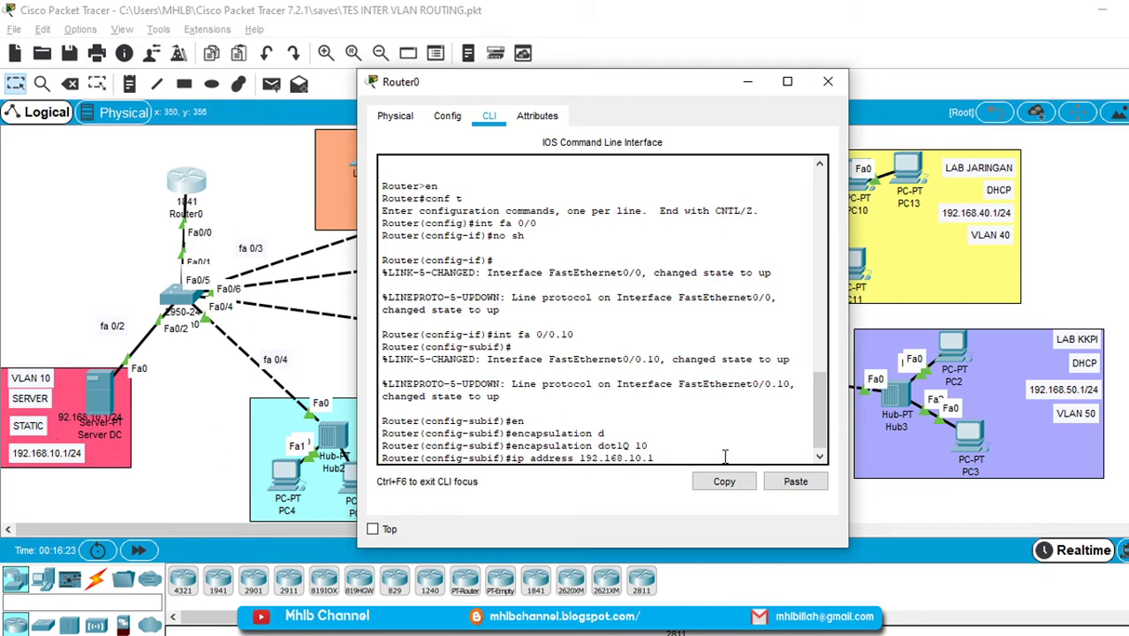
type("255.255.255.0")
key("Return")
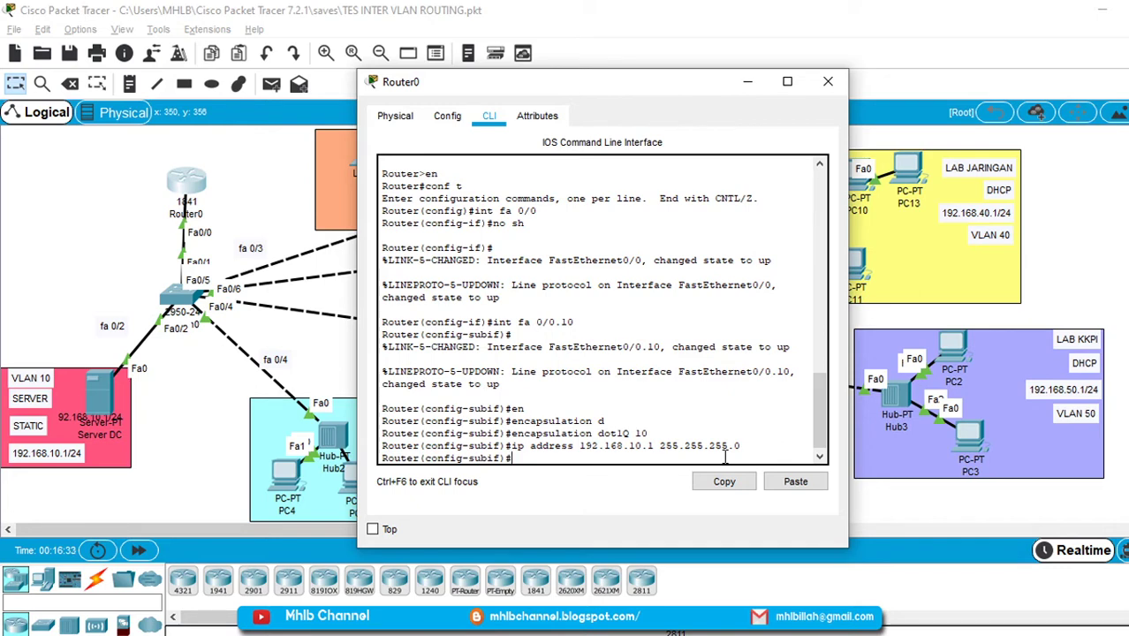
Leave the fa 0/0.10 subinterface configuration and create subinterface fa 0/0.20 on the router.
type("ex")
key("Return")
key("Up")
key("Up")
key("Up")
key("Up")
key("Up")
key("Up")
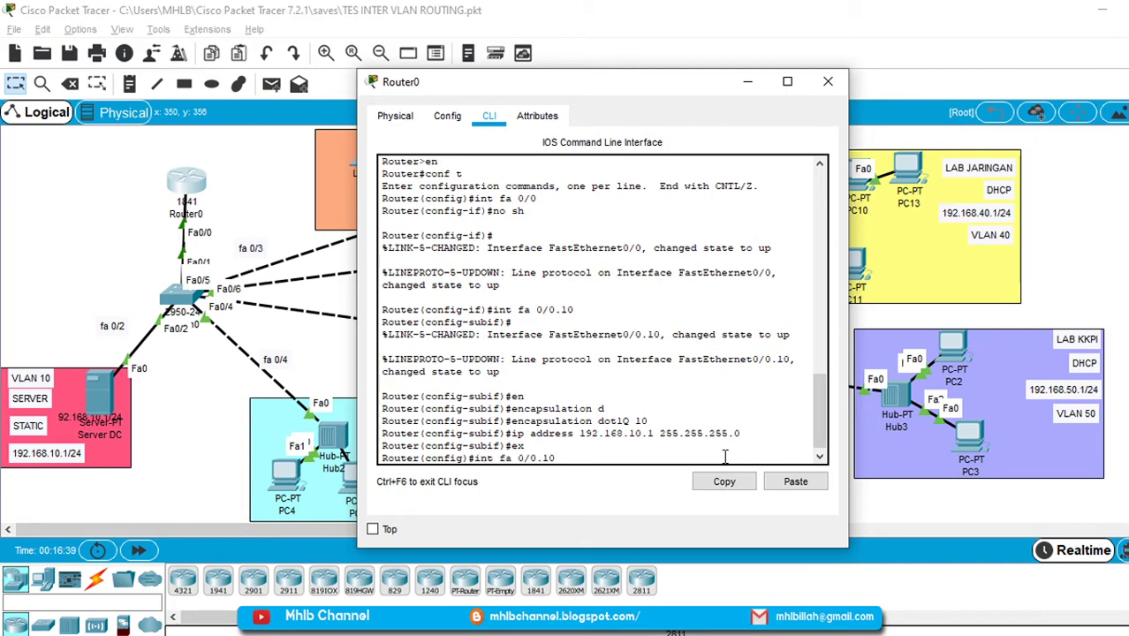
key("BackSpace")
key("BackSpace")
type("20")
key("Return")
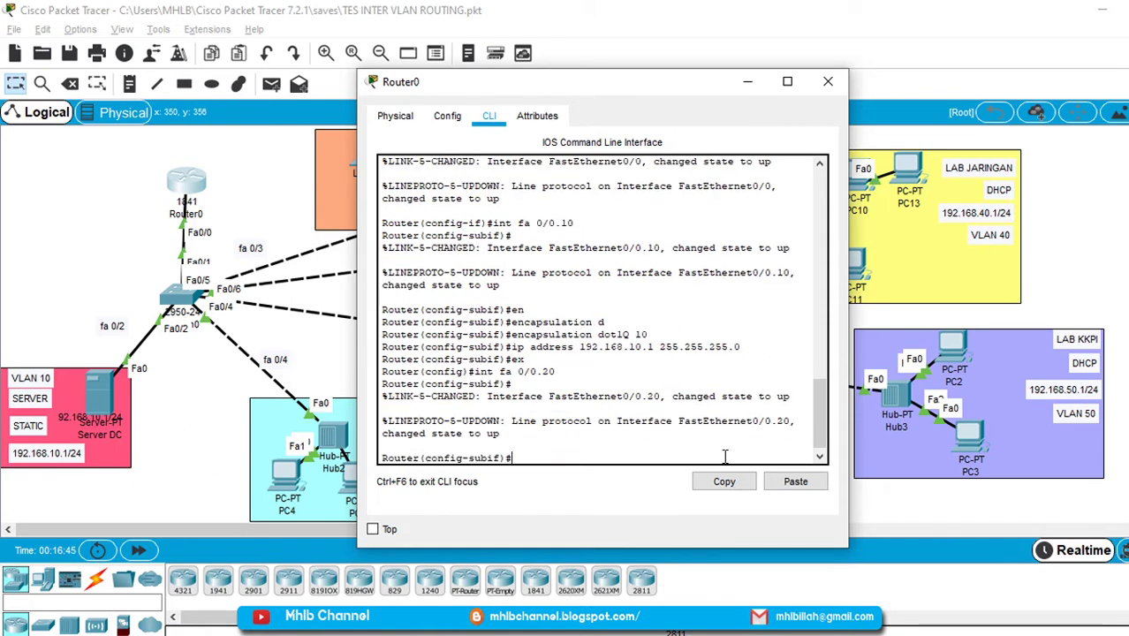
Set the encapsulation of subinterface fa 0/0.20 to dot1Q with VLAN 20.
type("en")
key("Tab")
type("s")
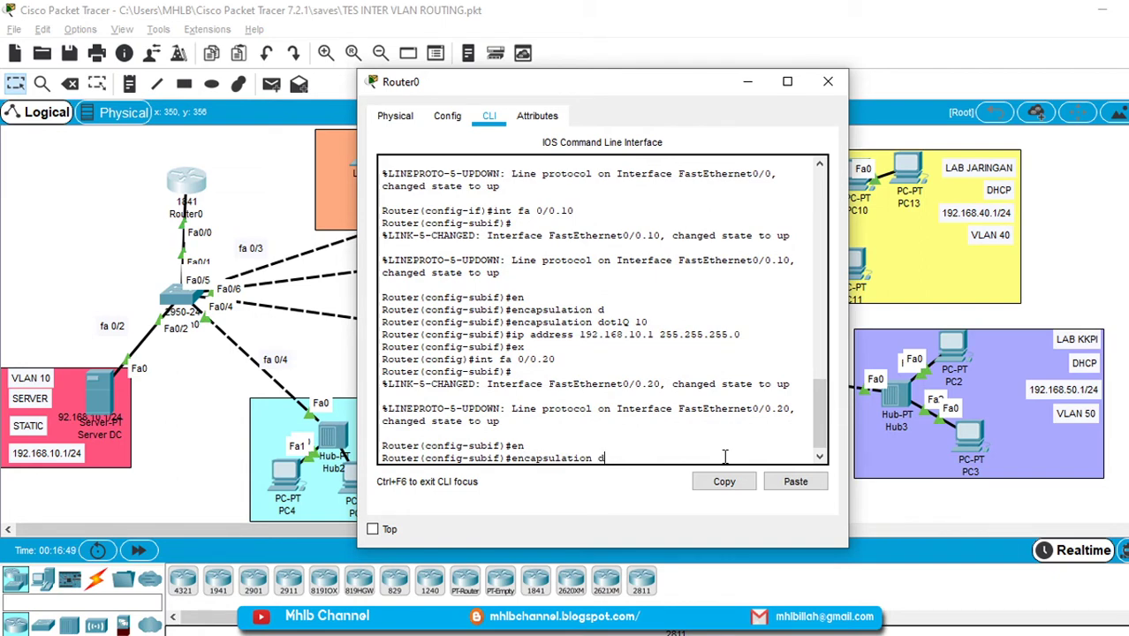
key("Tab")
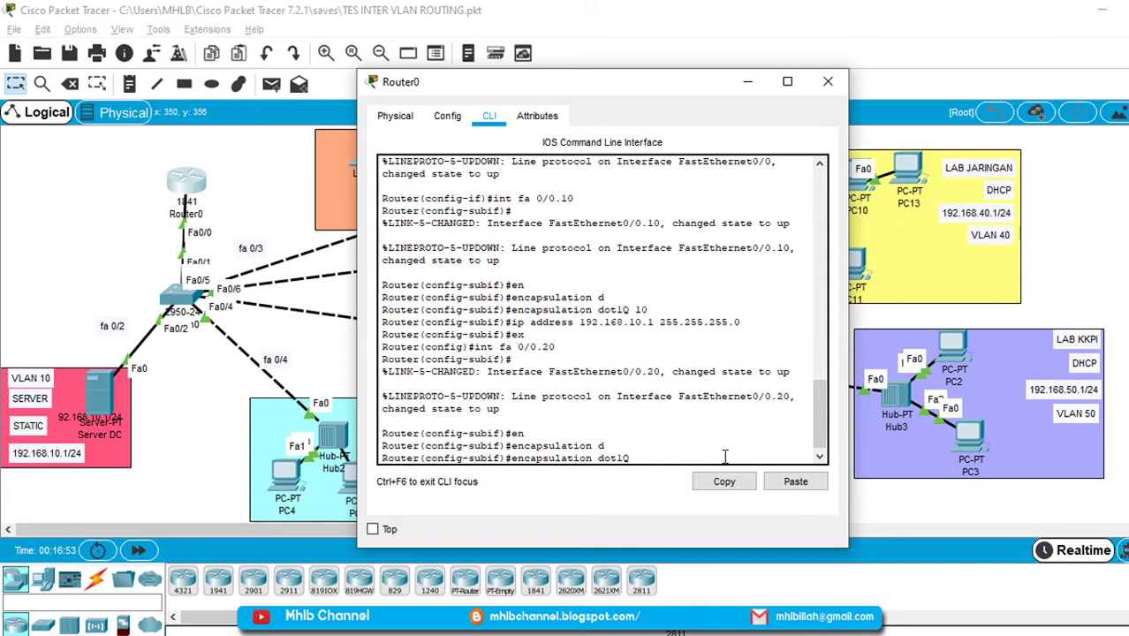
type("20")
key("Return")
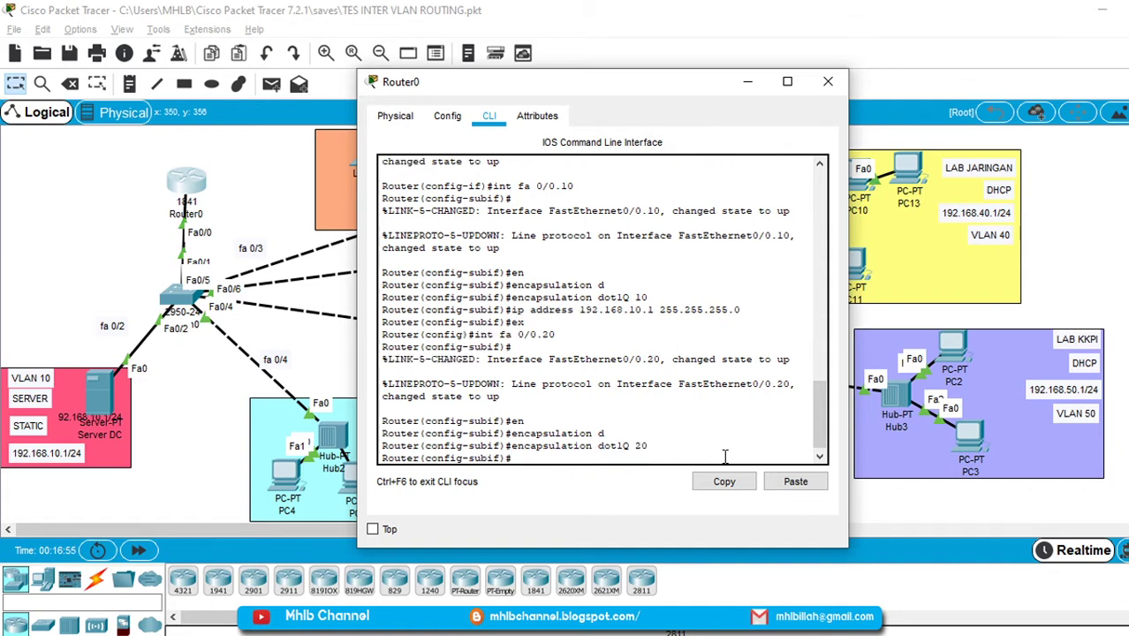
Assign IP address 192.168.20.1 with mask 255.255.255.0 to subinterface fa 0/0.20 and exit to global configuration mode.
type("ip add")
type("192")
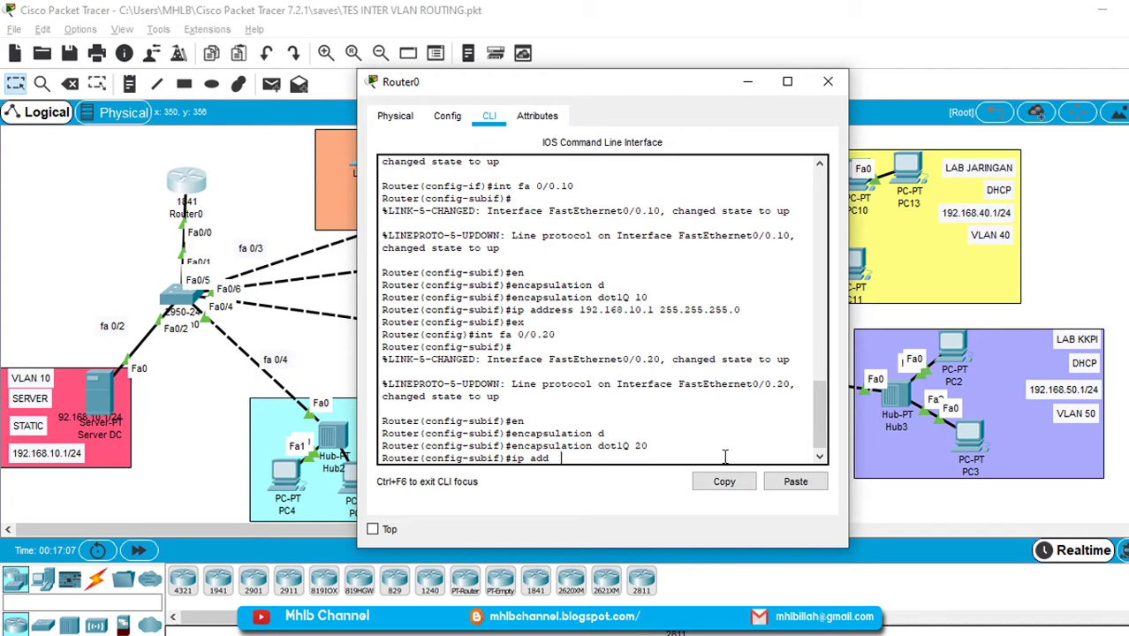
type(".168.20.1")
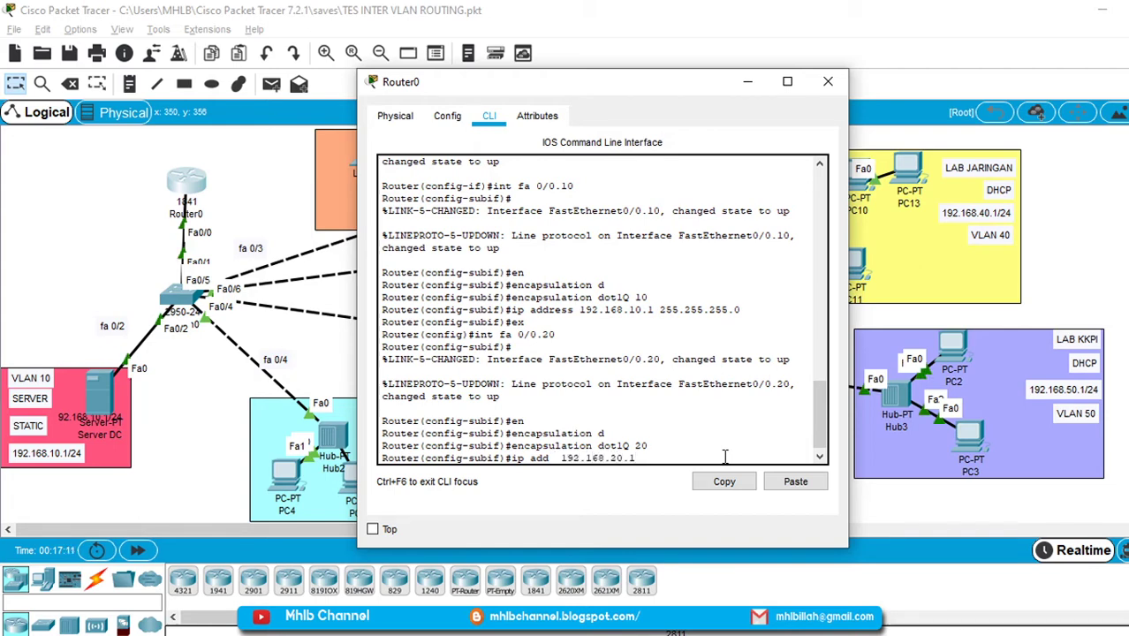
type(" 255.255.255.0")
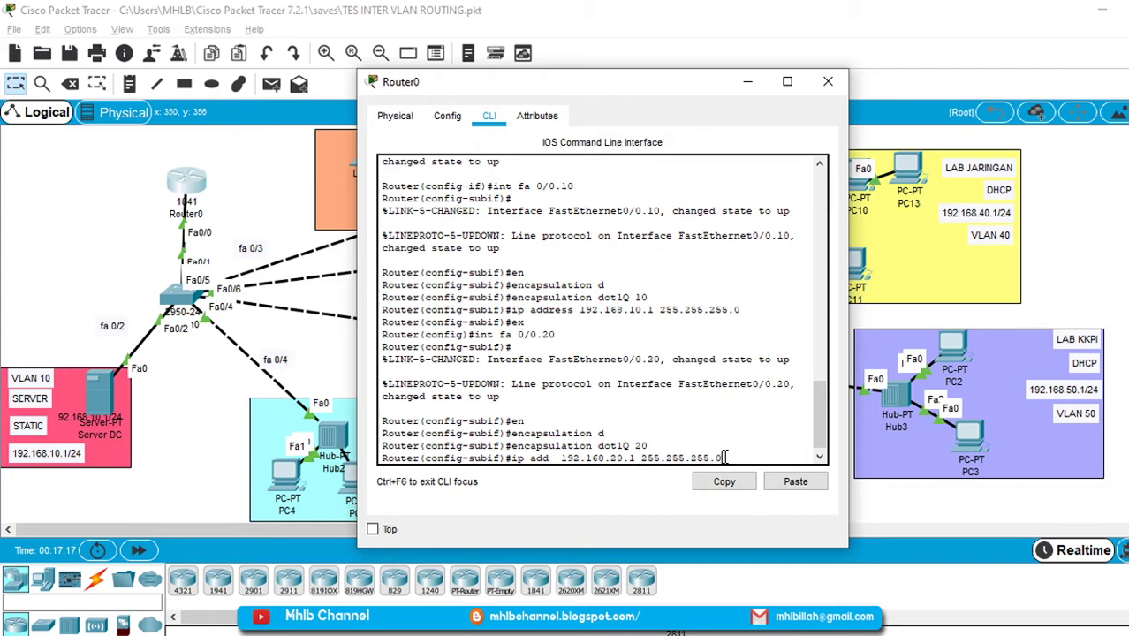
key("Return")
type("ex")
key("Return")
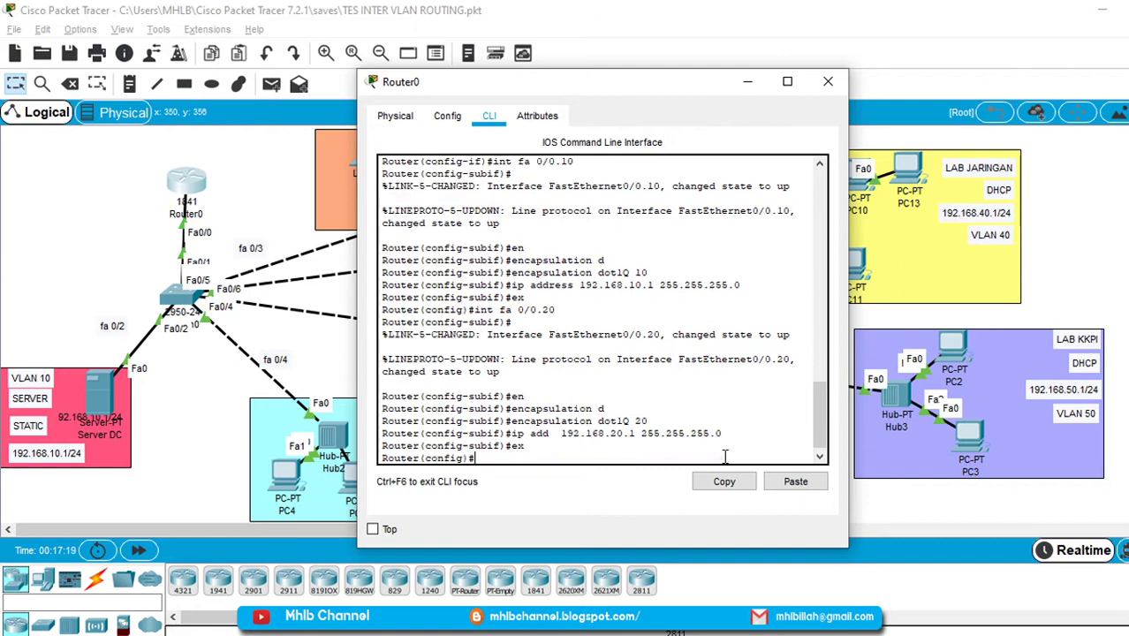
Create subinterface fa 0/0.30 on the router.
key("Up")
key("Up")
key("Up")
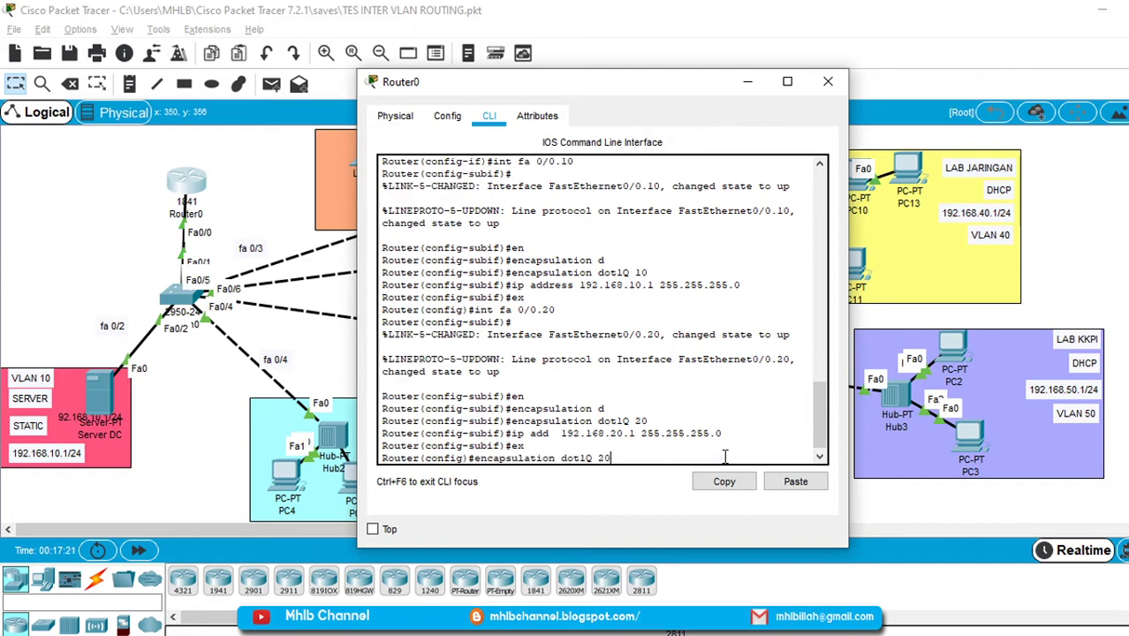
key("Up")
key("Up")
key("BackSpace")
key("BackSpace")
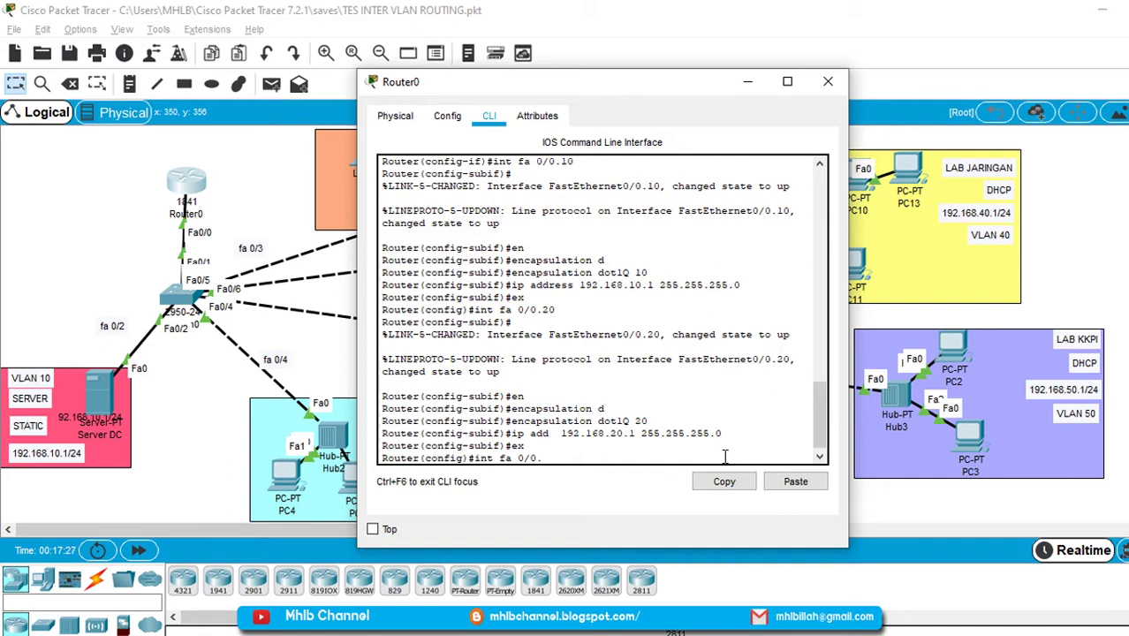
type("30")
key("Return")
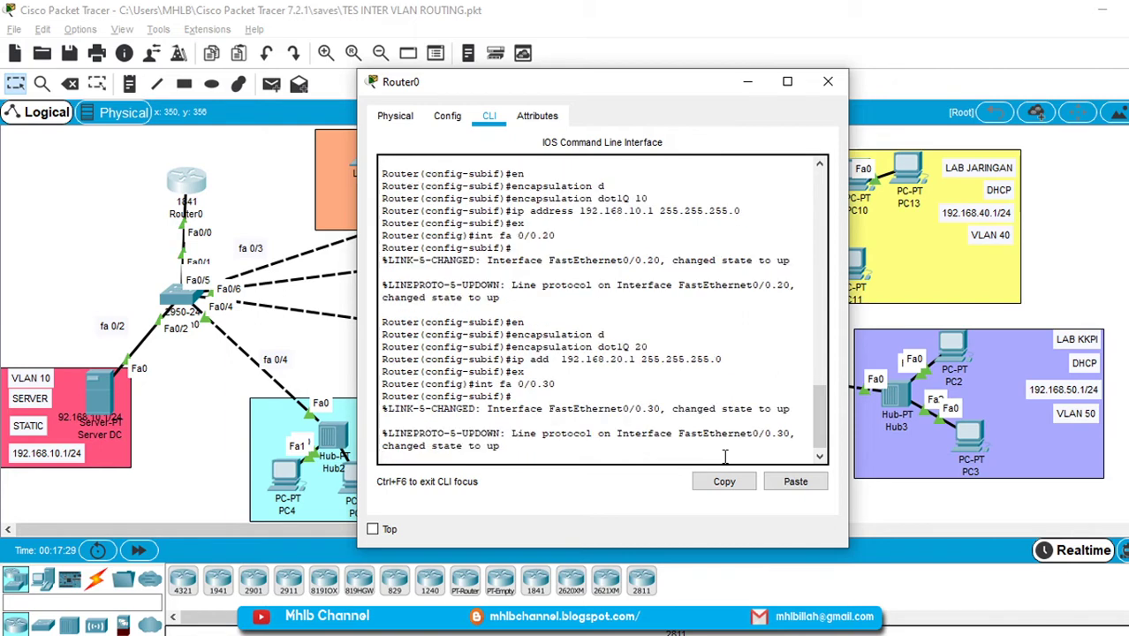
Set the encapsulation of subinterface fa 0/0.30 to dot1Q with VLAN 30.
key("Return")
key("Up")
key("Up")
key("Up")
key("Up")
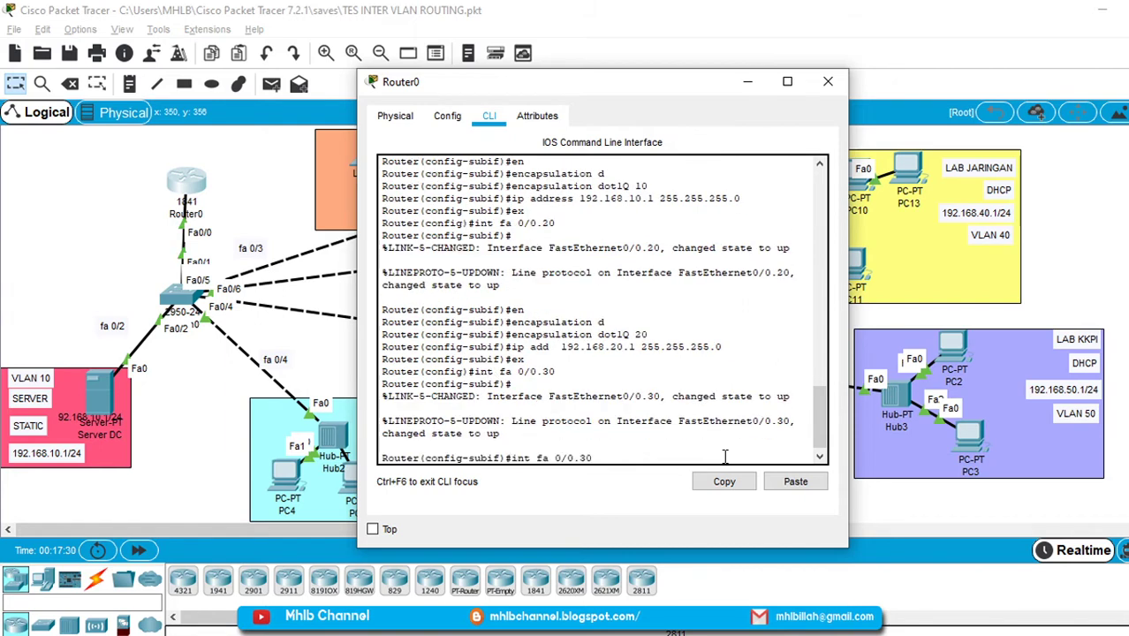
key("BackSpace")
key("BackSpace")
type("30")
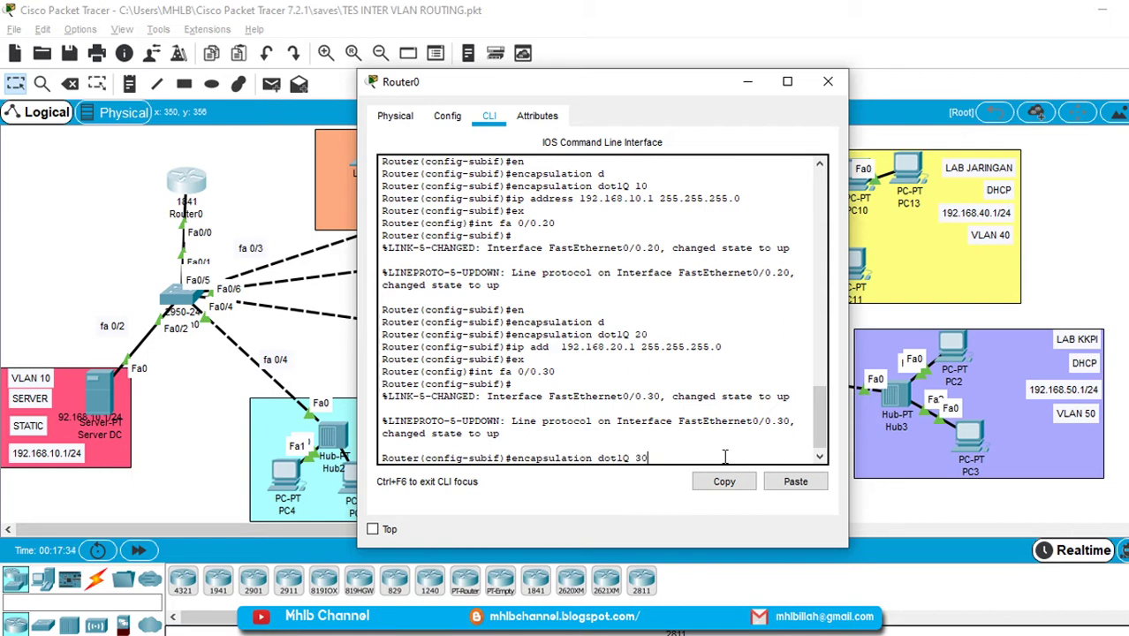
key("Return")
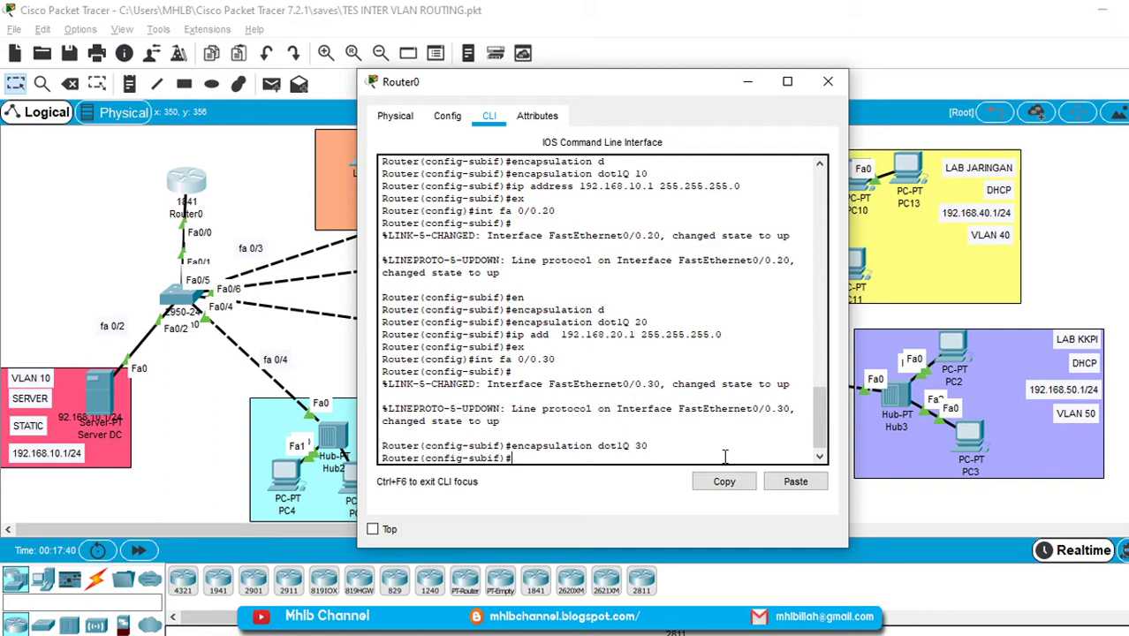
Assign IP address 192.168.30.1 with mask 255.255.255.0 to subinterface fa 0/0.30 and exit to global configuration mode.
key("Up")
key("Up")
key("Up")
key("Up")
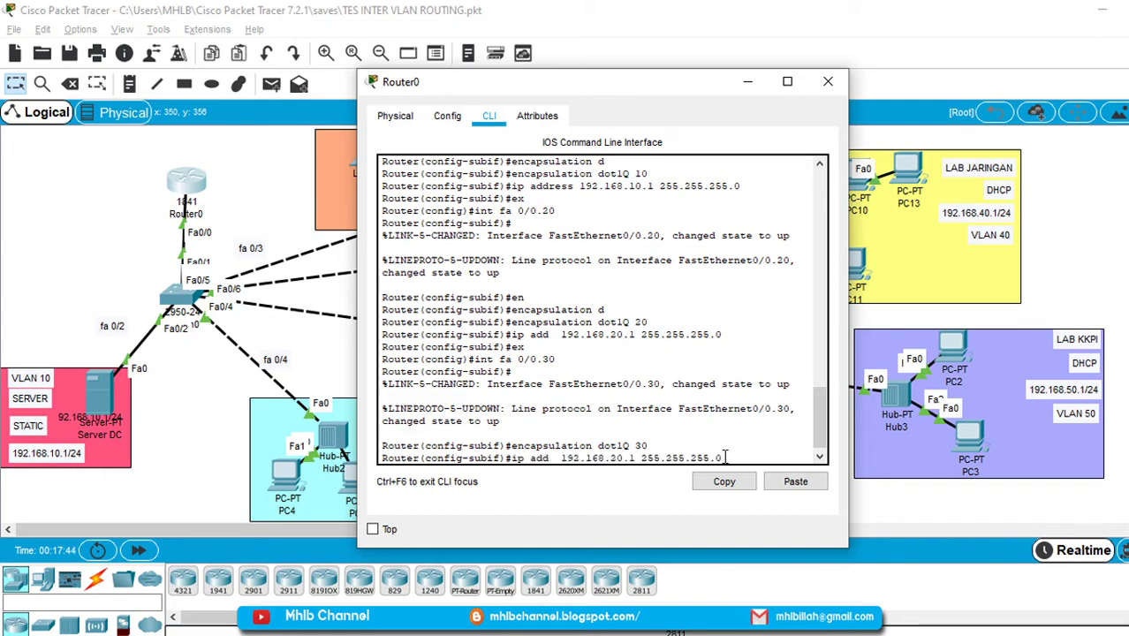
key("Left")
key("Left")
key("Left")
key("Left")
key("Left")
key("Left")
key("BackSpace")
key("BackSpace")
type("30")
key("Return")
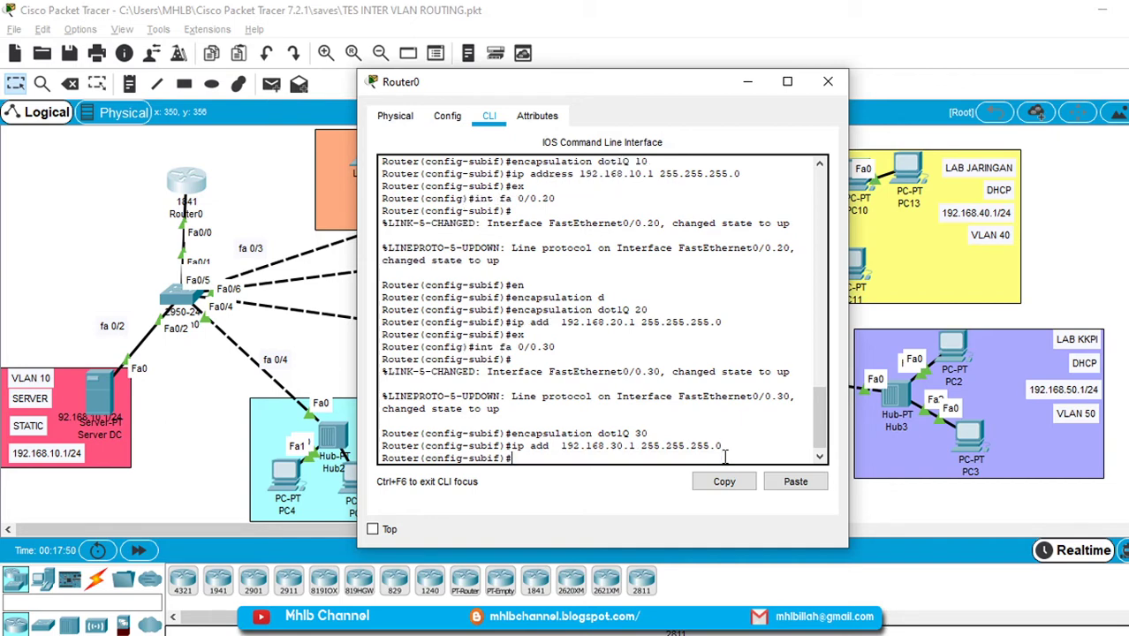
type("ex")
key("Return")
Create subinterface fa 0/0.40 on the router.
key("Up")
key("Up")
key("Up")
key("Up")
key("BackSpace")
key("BackSpace")
type("40")
key("Return")
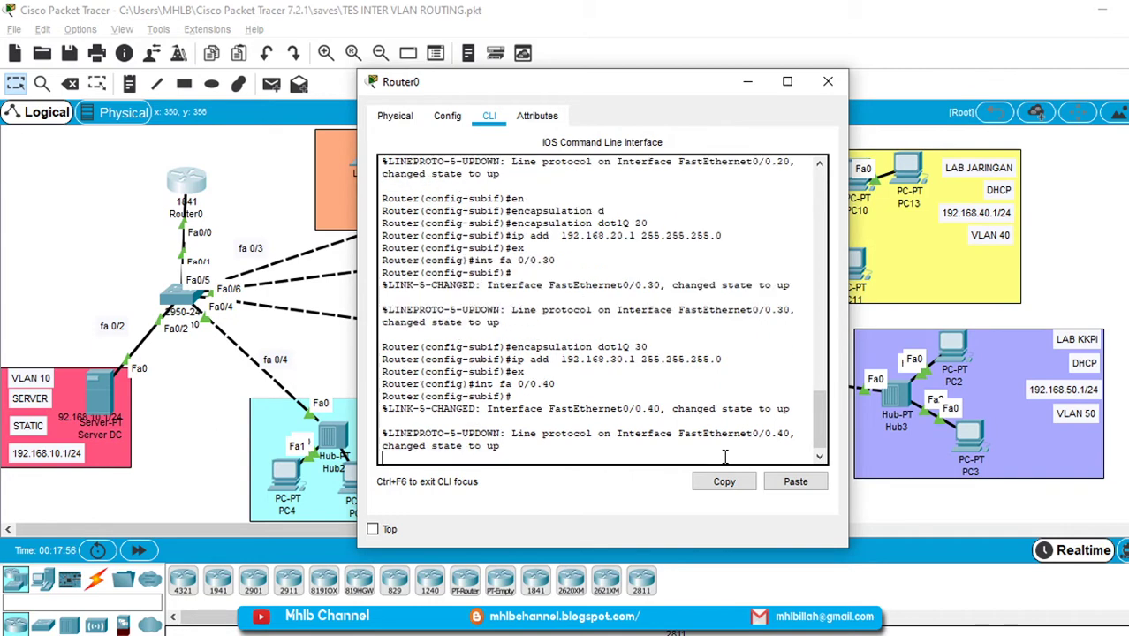
Set the encapsulation of subinterface fa 0/0.40 to dot1Q with VLAN 40.
key("Up")
key("Up")
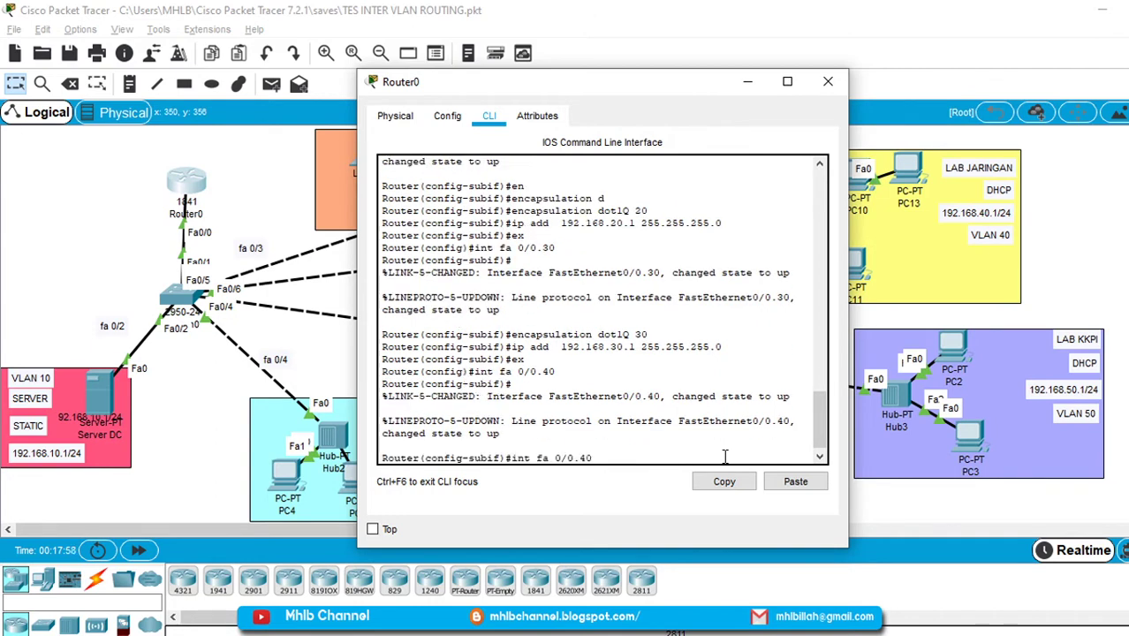
key("Down")
key("Up")
key("Up")
key("Up")
key("BackSpace")
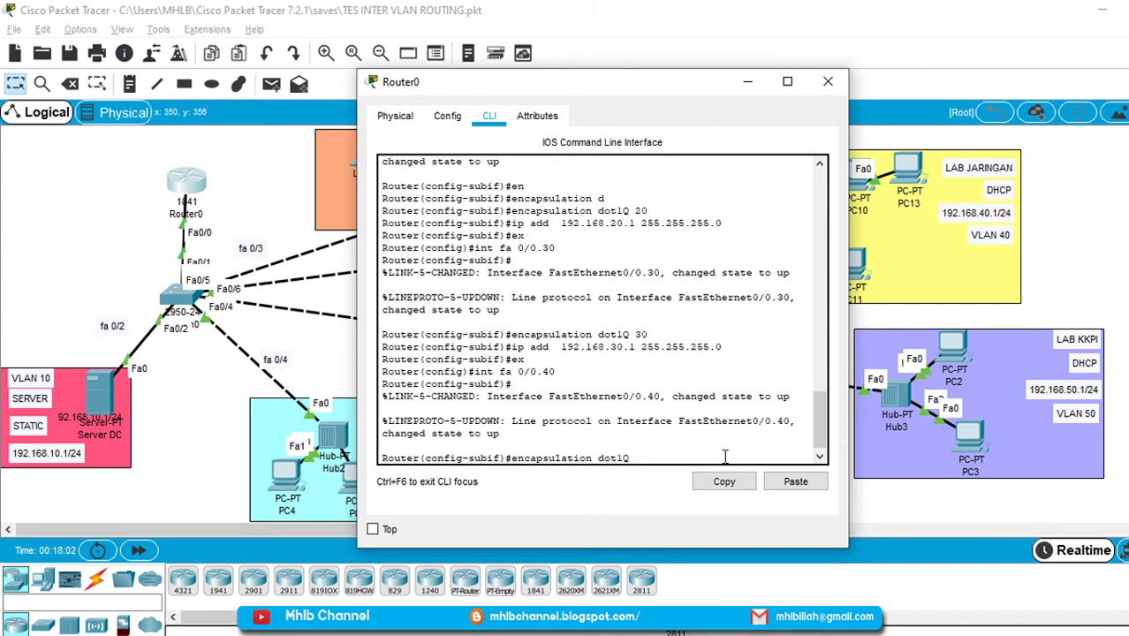
type("40")
key("Return")
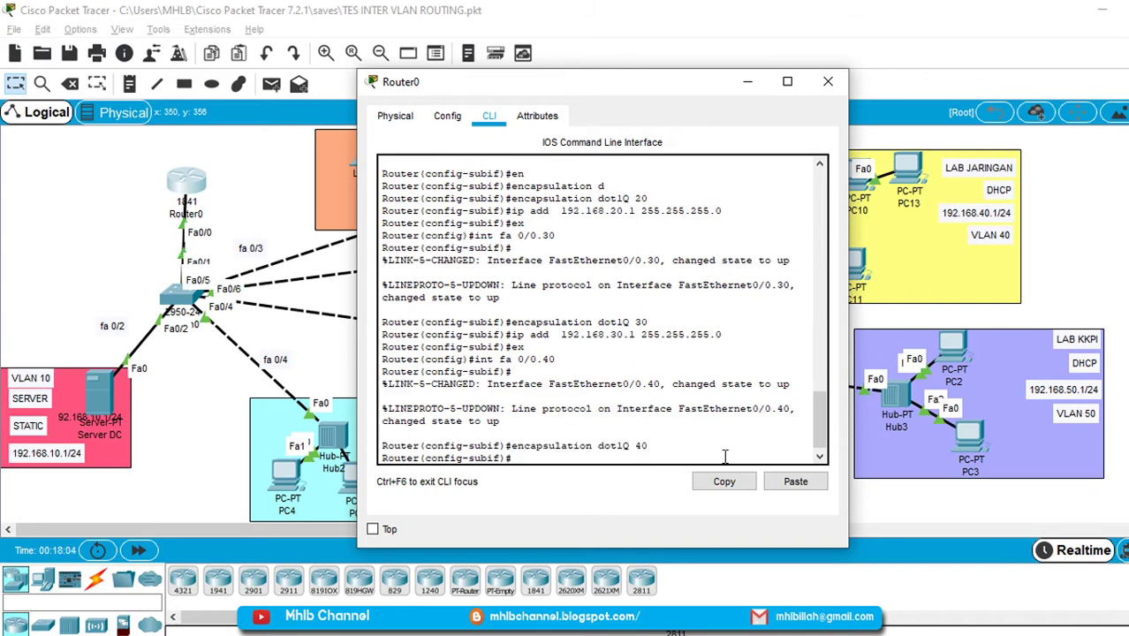
Assign IP address 192.168.40.1 with mask 255.255.255.0 to subinterface fa 0/0.40 and exit to global configuration mode.
key("Up")
key("Up")
key("Up")
key("Up")
key("Left")
key("Left")
key("Left")
key("Left")
key("Left")
key("Left")
key("Left")
key("Left")
key("Left")
key("Left")
key("Left")
key("Left")
key("Left")
key("Left")
key("Left")
key("Left")
key("Left")
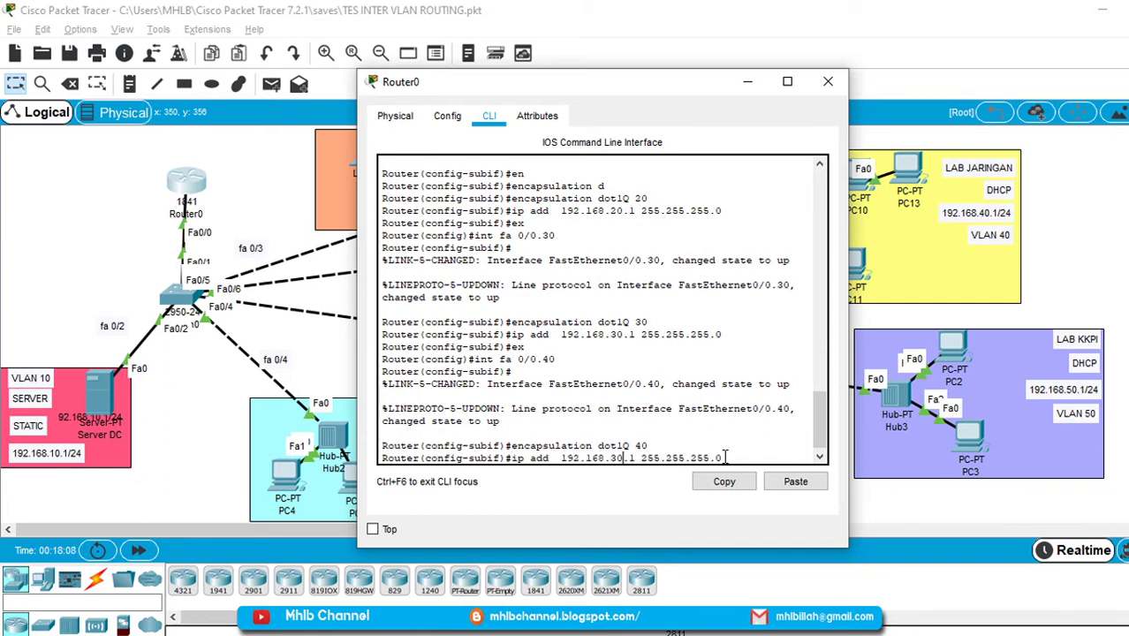
key("BackSpace")
type("4")
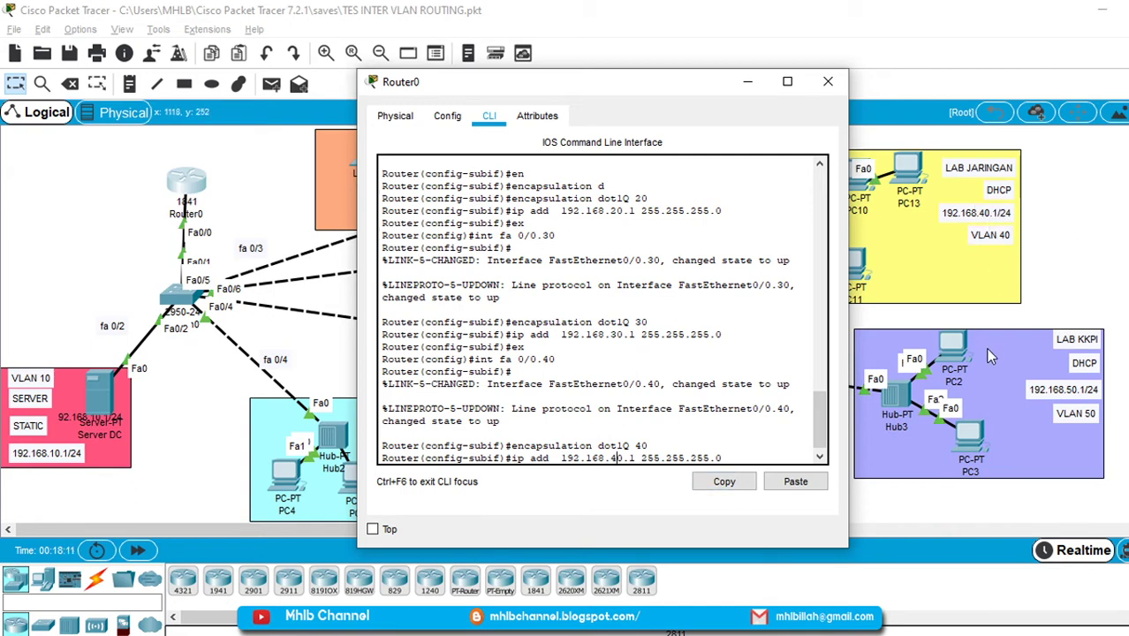
key("Return")
type("ex")
key("Return")
Create subinterface fa 0/0.50 on the router.
key("Up")
key("Up")
key("Up")
key("Up")
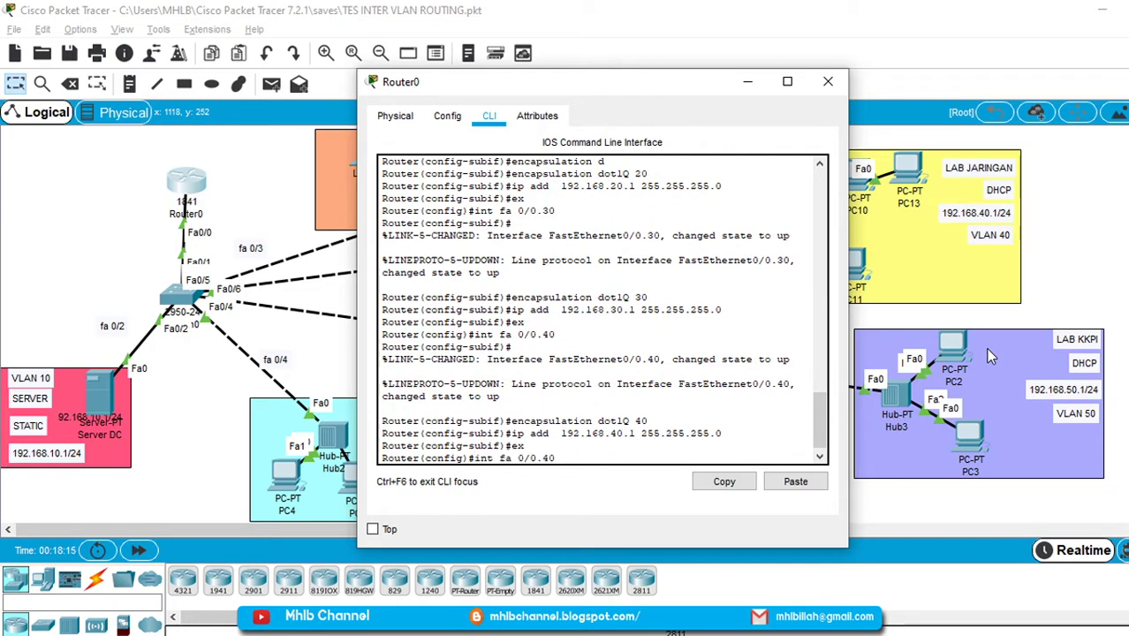
key("BackSpace")
key("BackSpace")
type("50")
key("Return")
Set the encapsulation of subinterface fa 0/0.50 to dot1Q with VLAN 50.
type("ex")
key("Up")
key("Up")
key("Up")
key("Up")
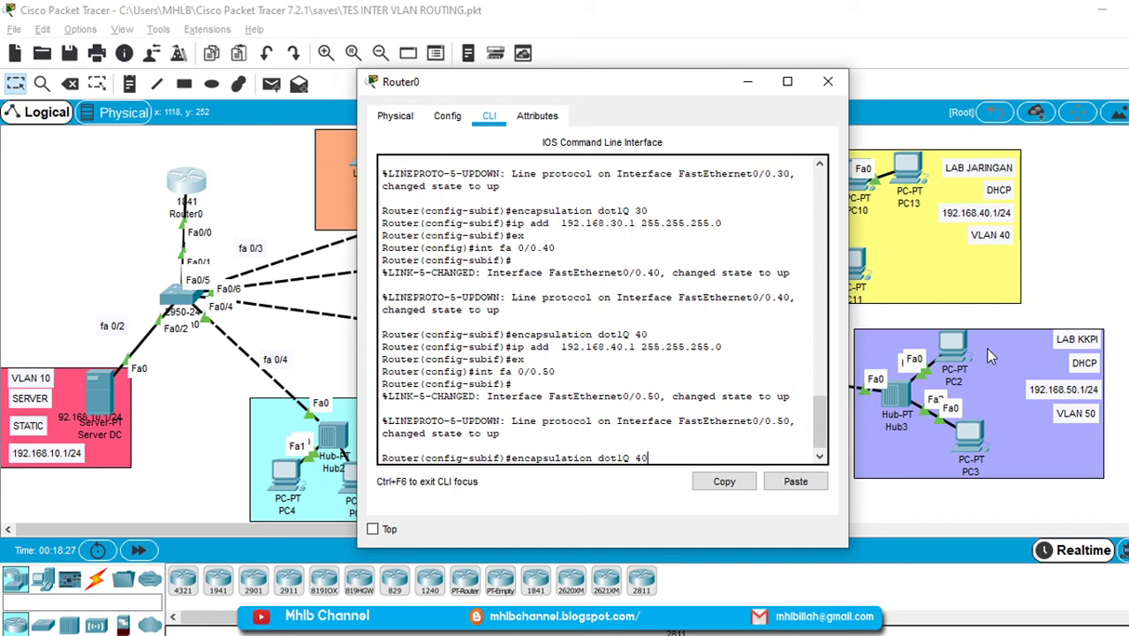
key("BackSpace")
key("BackSpace")
type("50")
key("Return")
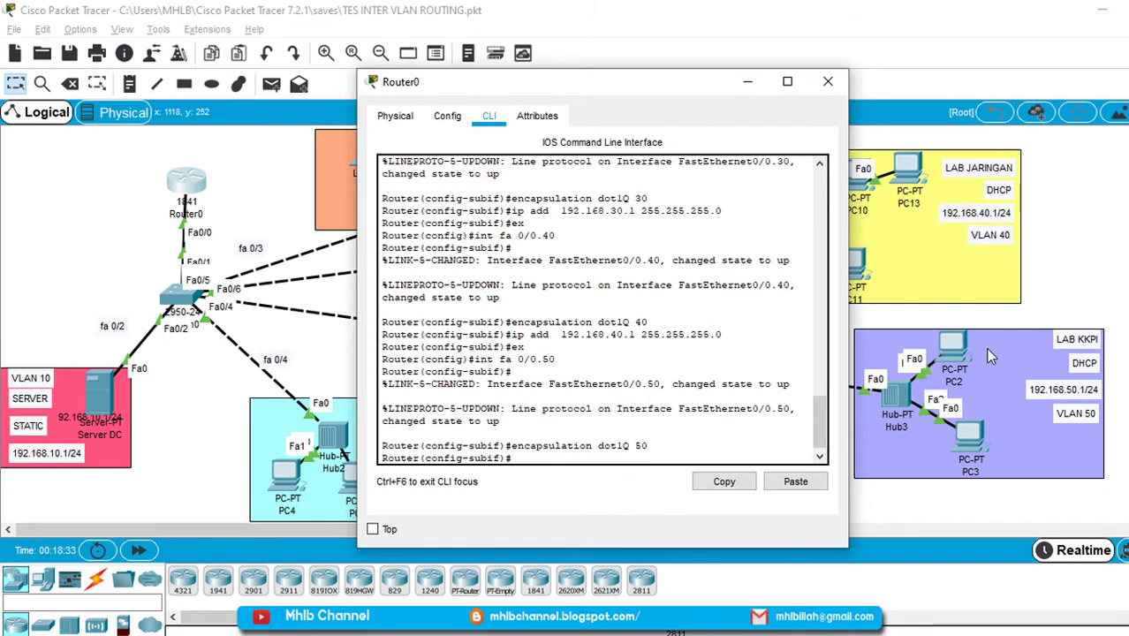
Assign IP address 192.168.50.1 with mask 255.255.255.0 to subinterface fa 0/0.50 and exit to global configuration mode.
key("Up")
key("Up")
key("Up")
key("Up")
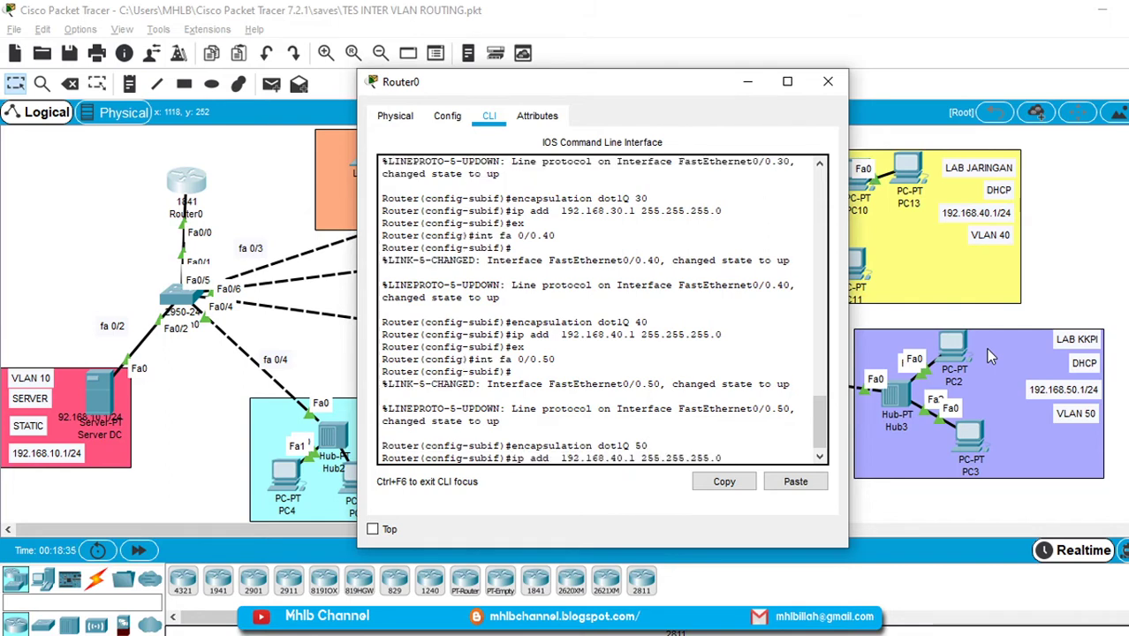
key("Left")
key("Left")
key("Left")
key("BackSpace")
type("5")
key("Return")
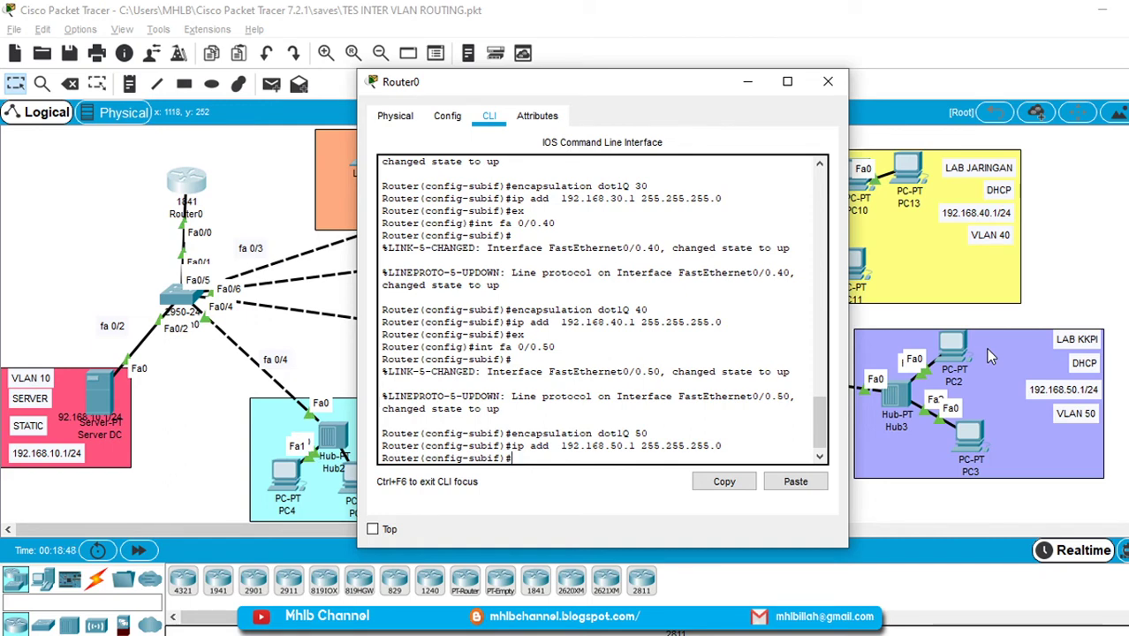
type("ex")
key("Return")
key("Return")
key("Return")
key("Return")
key("Return")
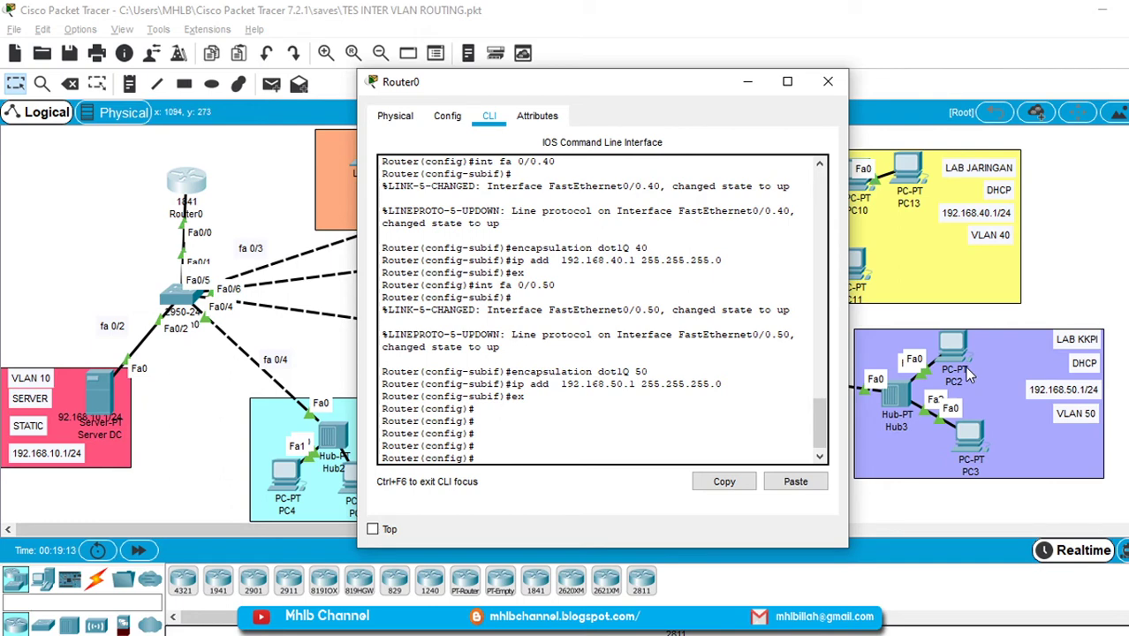
Create the DHCP pool lab_jaringan on the router with network 192.168.40.0 and mask 255.255.255.0.
type("ip dhh")
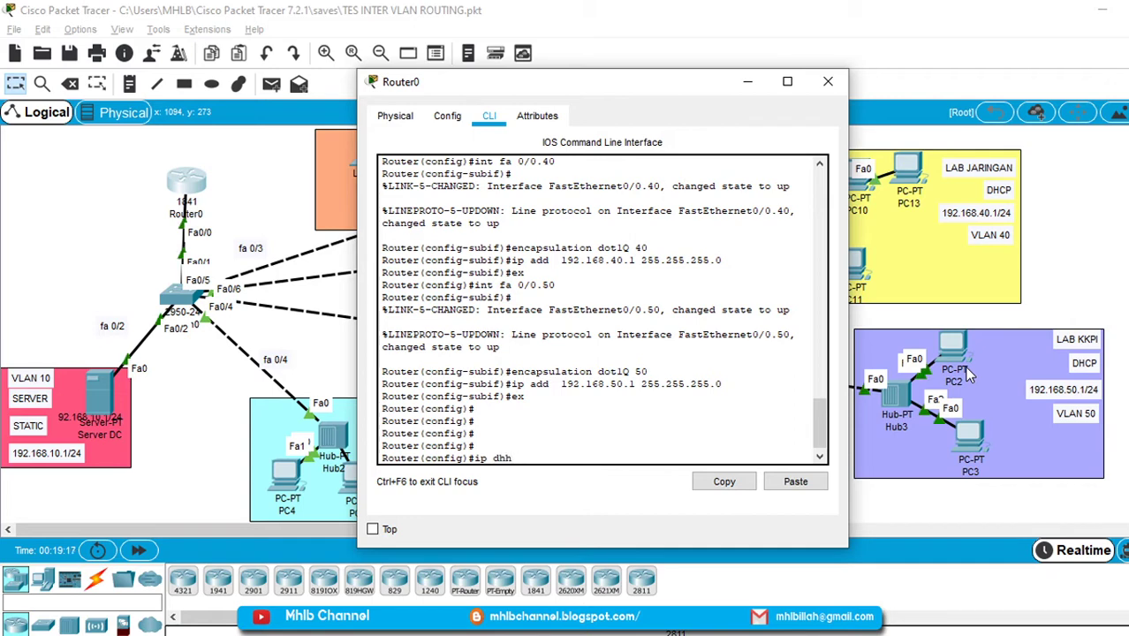
key("BackSpace")
type("cp pool lab_jaringan")
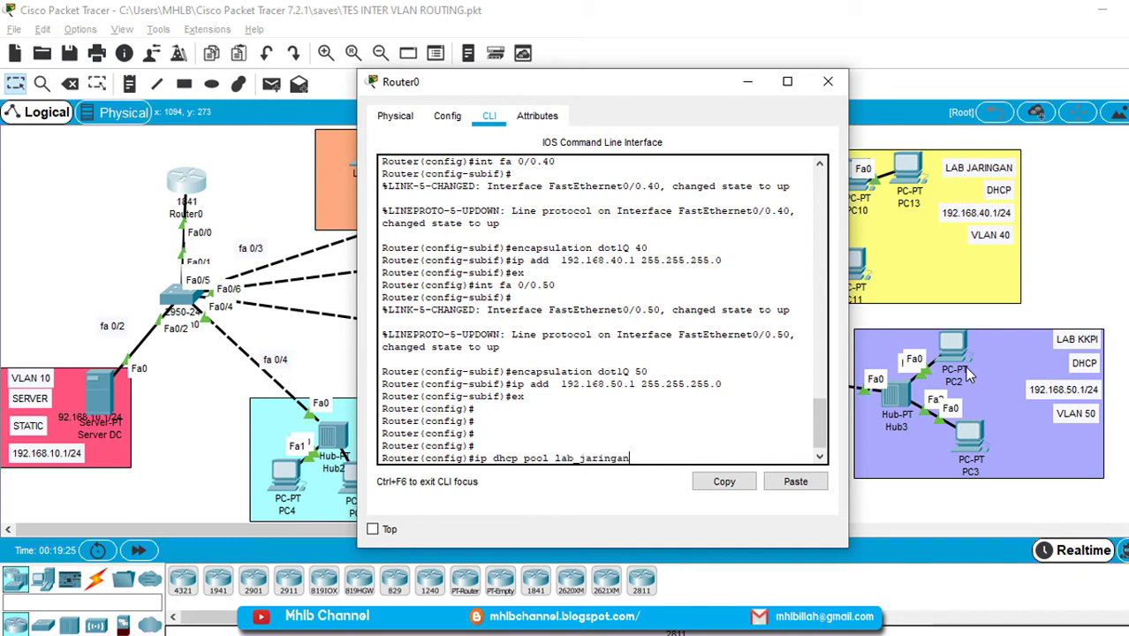
key("Return")
type("net")
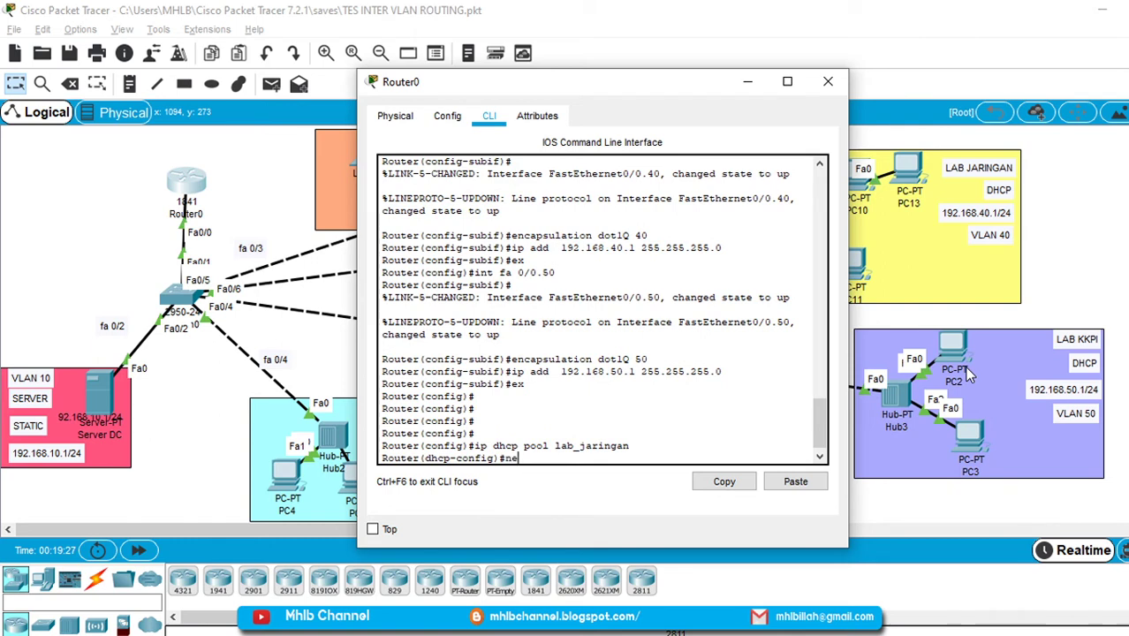
key("Tab")
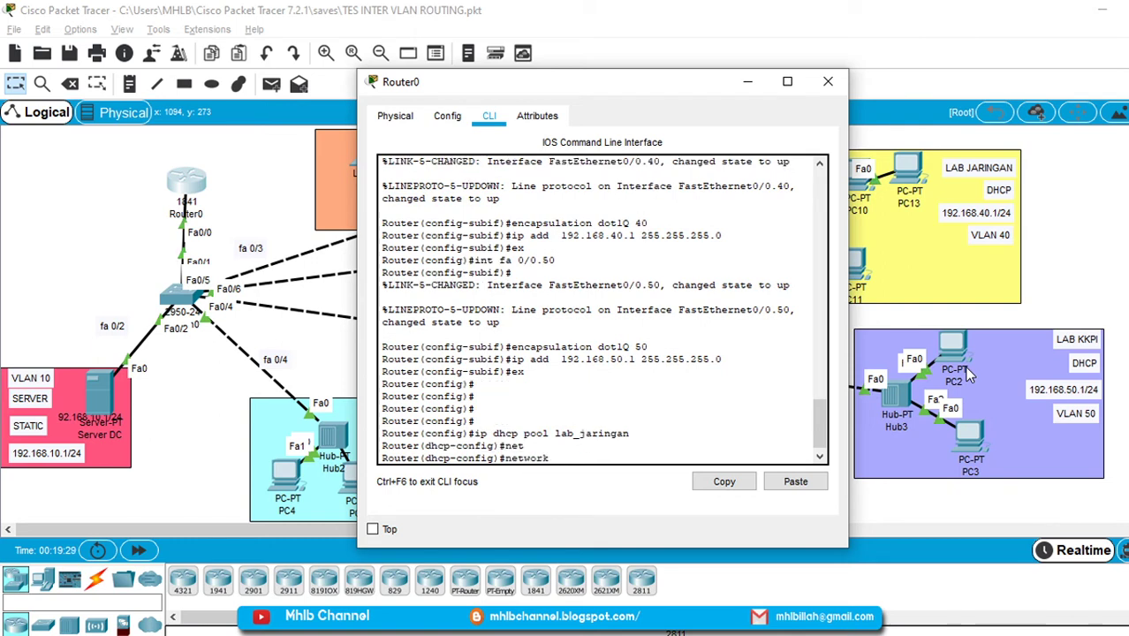
type("192.168.40.0 255.255.255.0")
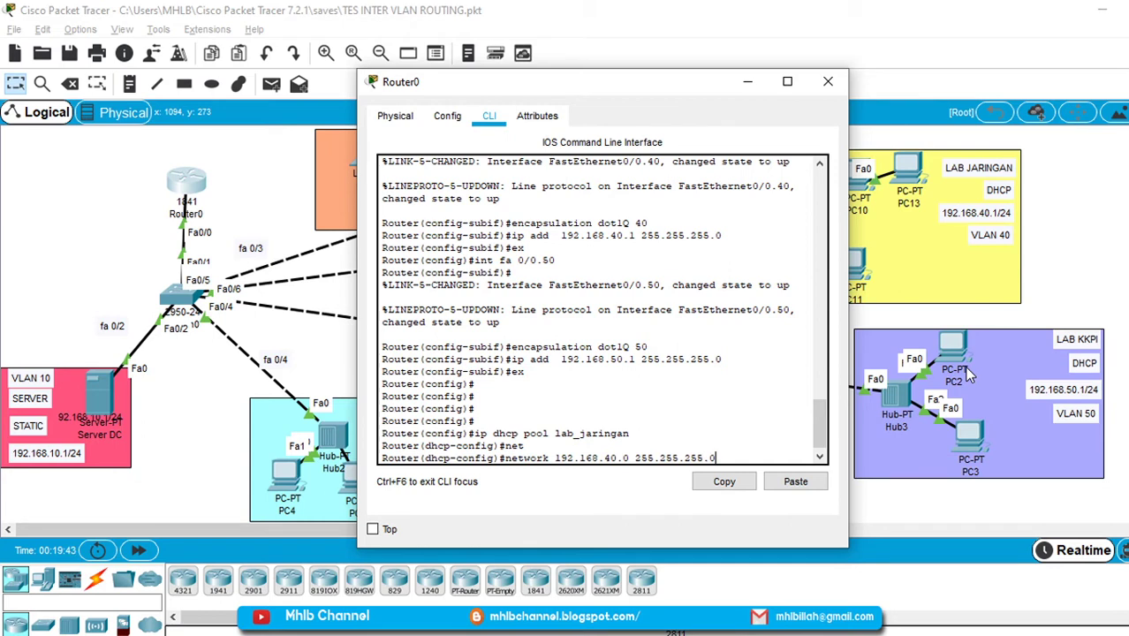
key("Return")
Set the default router of DHCP pool lab_jaringan to 192.168.40.1 and leave the pool configuration.
type("defa")
key("Tab")
type("192.168.1")
key("BackSpace")
type("40.1")
key("Return")
type("ex")
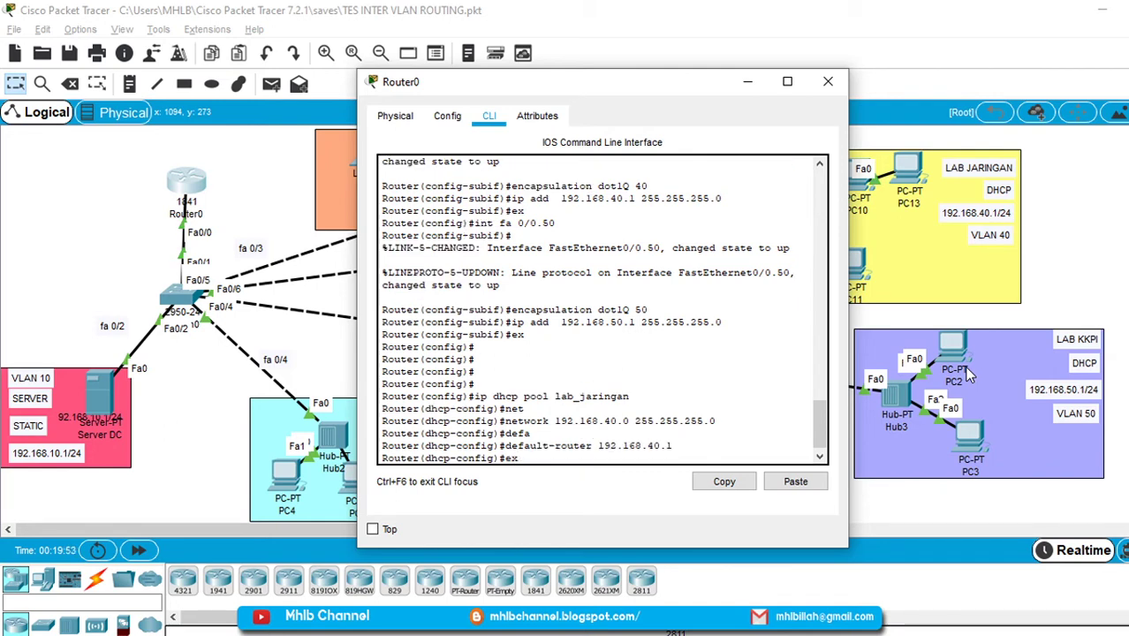
key("Return")
type("ex")
Create a second DHCP pool named lab_kkpi on the router.
key("Up")
key("Up")
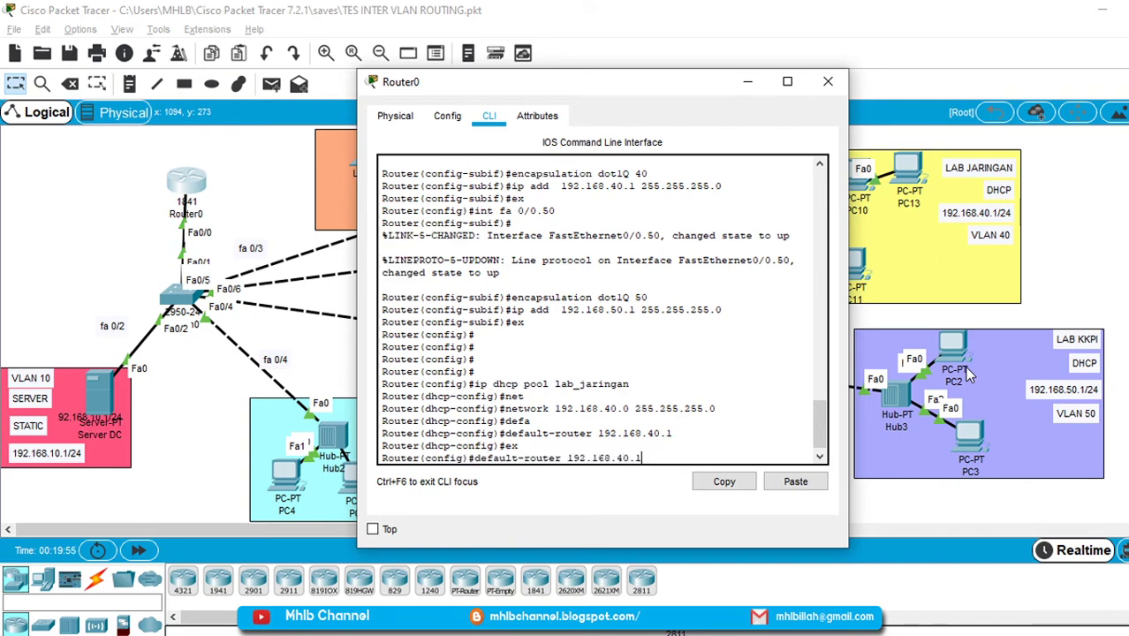
key("Up")
key("Up")
key("Up")
key("Up")
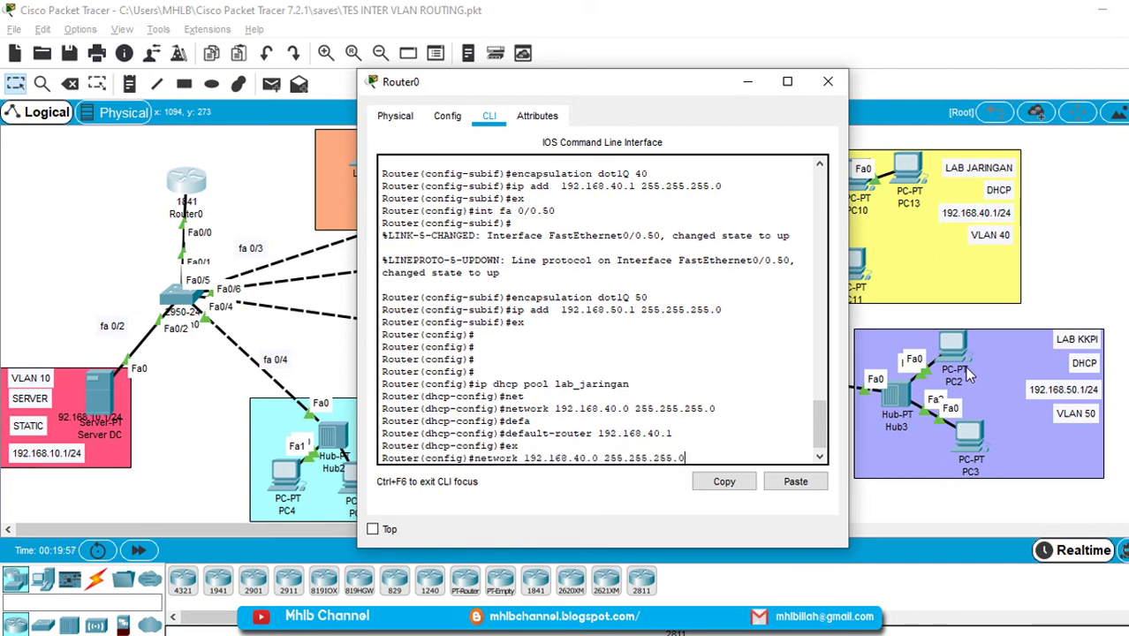
key("BackSpace")
key("BackSpace")
key("BackSpace")
key("BackSpace")
key("BackSpace")
key("BackSpace")
key("BackSpace")
key("BackSpace")
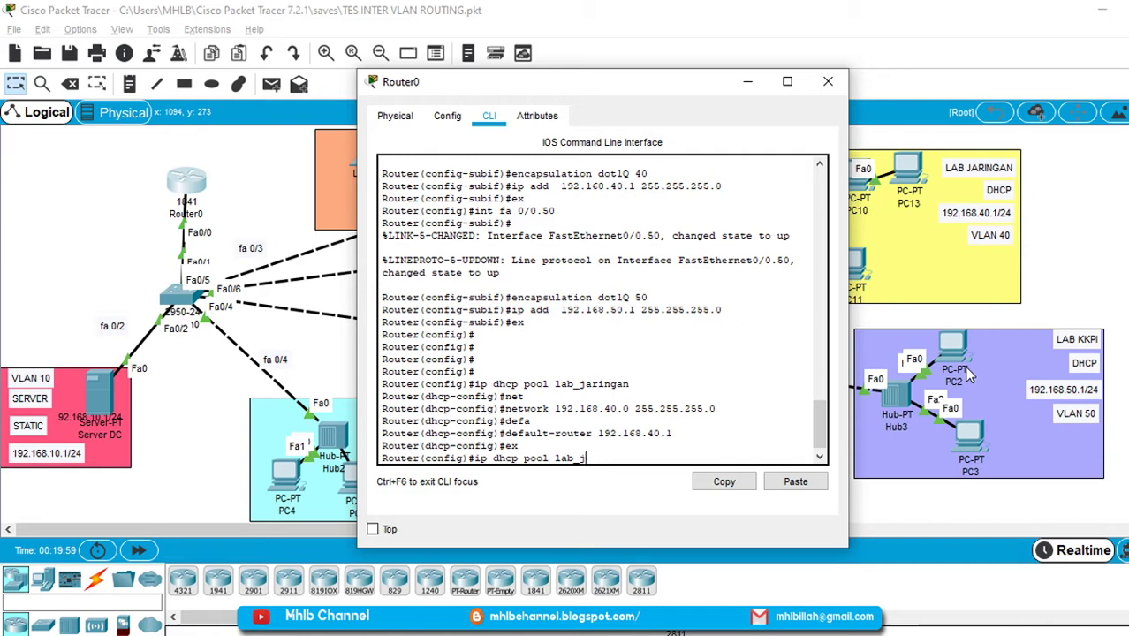
type("kkpi")
key("Return")
Assign network 192.168.50.0 with mask 255.255.255.0 to DHCP pool lab_kkpi.
type("net")
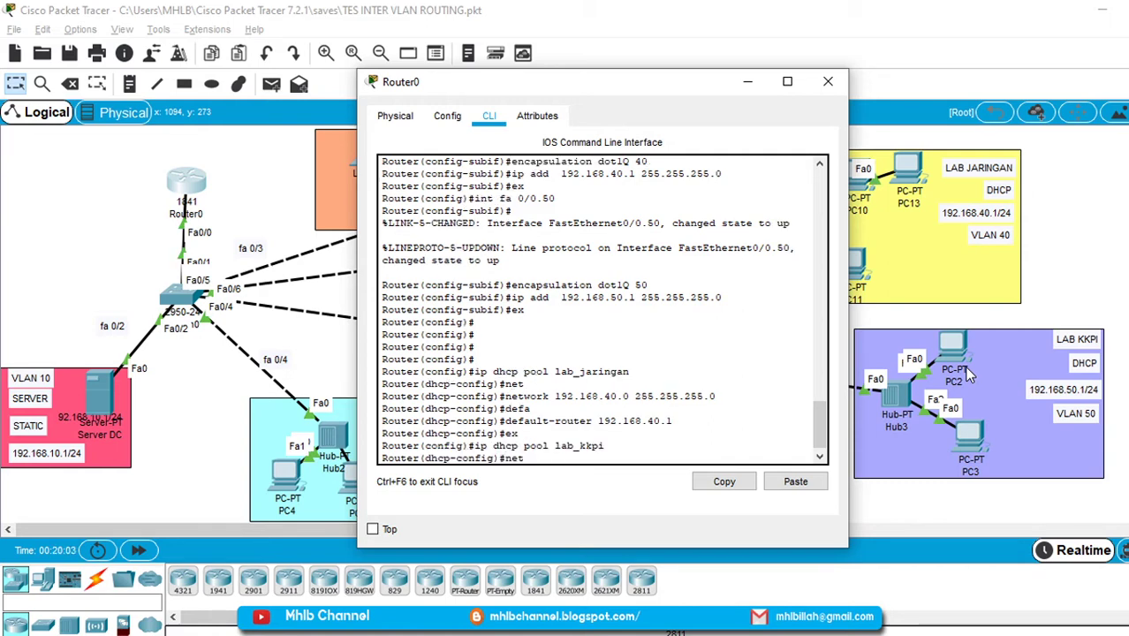
key("Tab")
type("192.168.50.0 255")
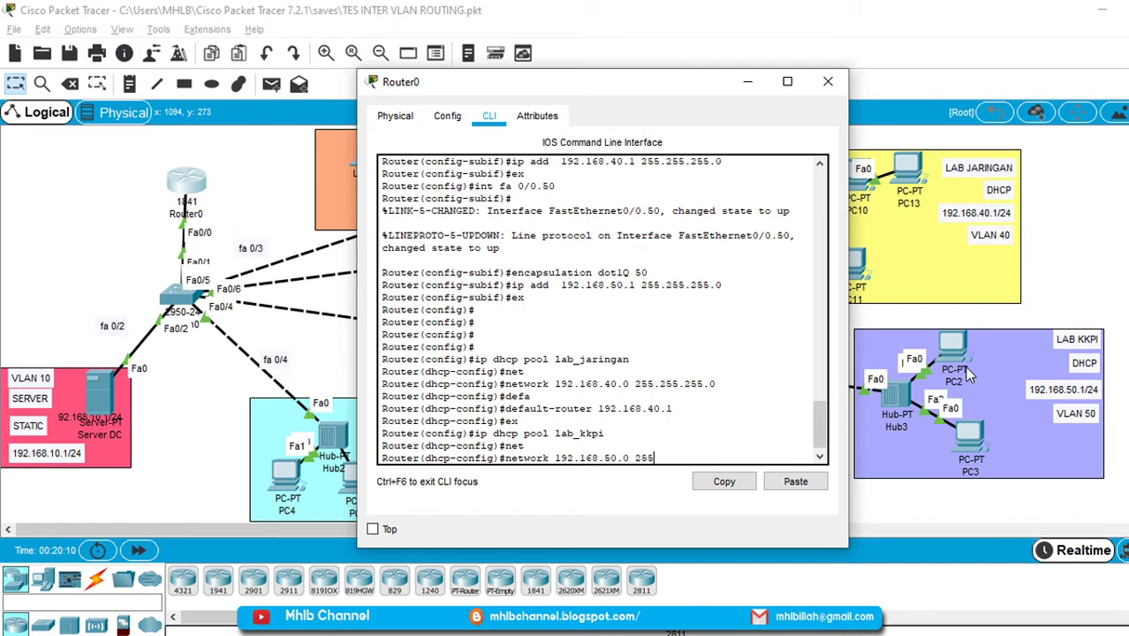
type(".255.255.255.0")
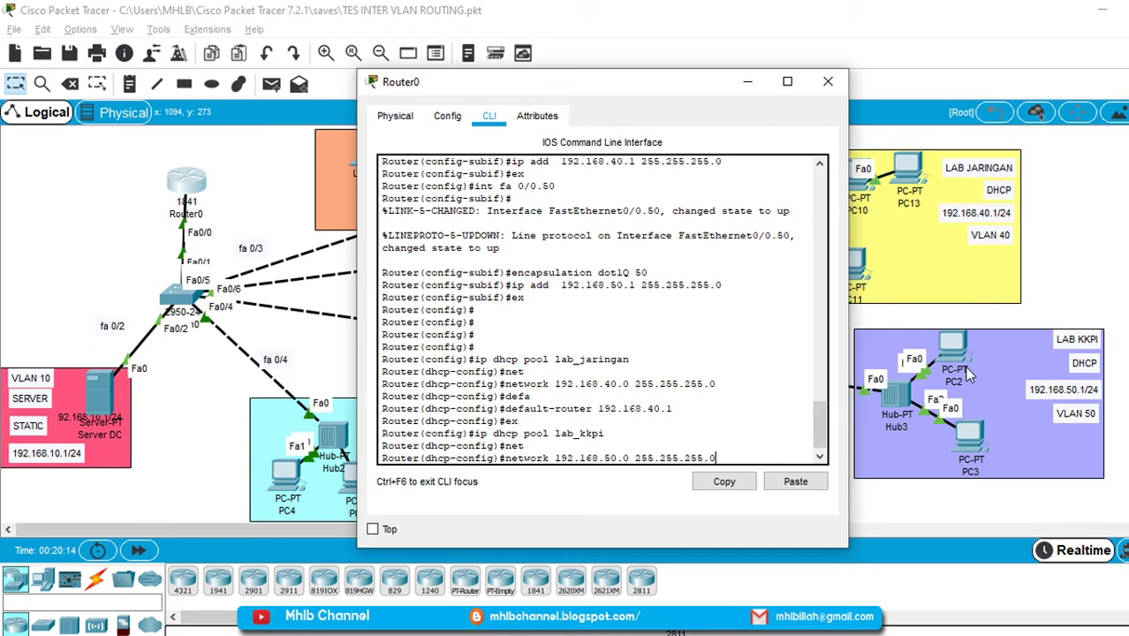
key("Return")
Set the default router of DHCP pool lab_kkpi to 192.168.50.1.
key("Up")
key("Up")
key("Up")
key("Up")
key("Up")
key("BackSpace")
key("BackSpace")
key("BackSpace")
type("50")
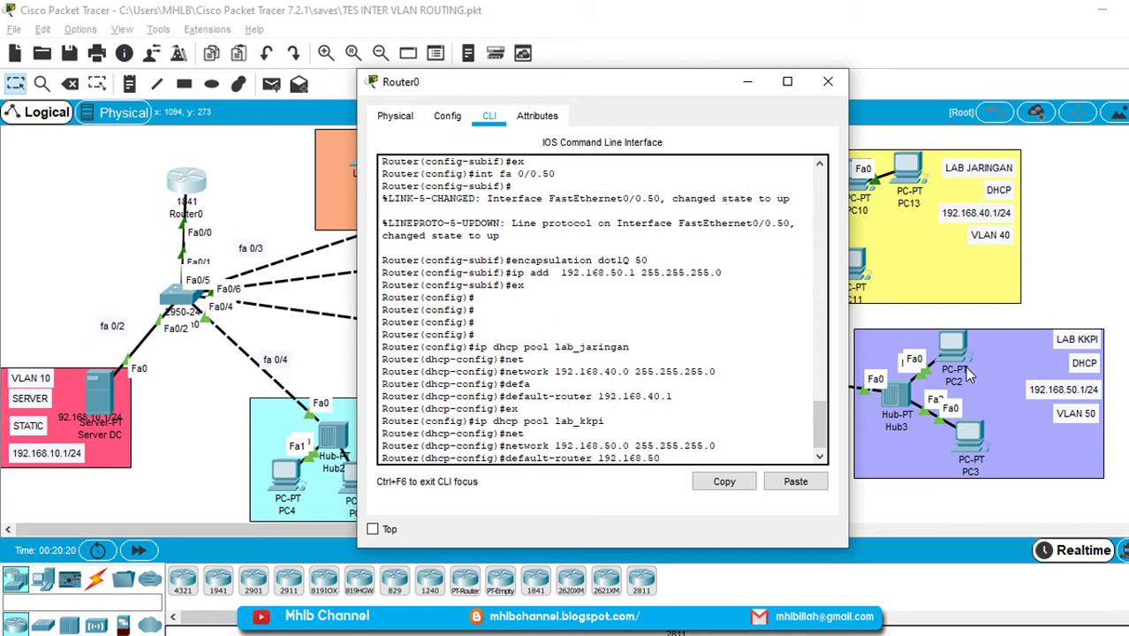
type(".1")
key("Return")
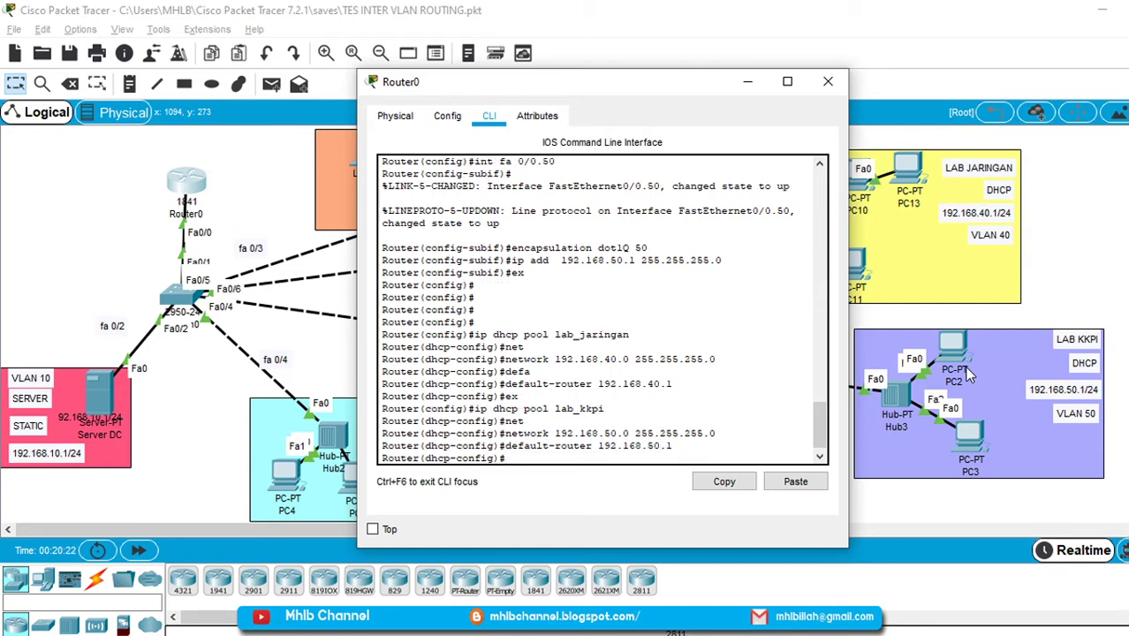
Exit the DHCP pool and global configuration modes to return to the router's privileged EXEC prompt.
type("exit")
key("Return")
type("exit")
key("Return")
key("Return")
key("Return")
key("Return")
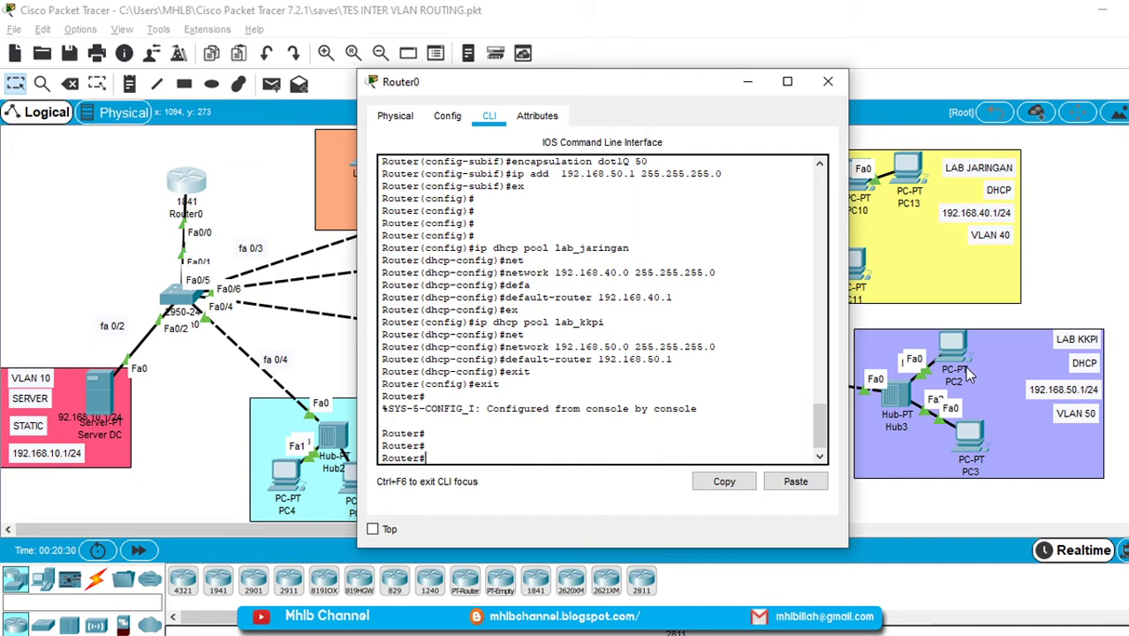
Display the router's running configuration and check the entries of both DHCP pools.
type("show r")
key("Tab")
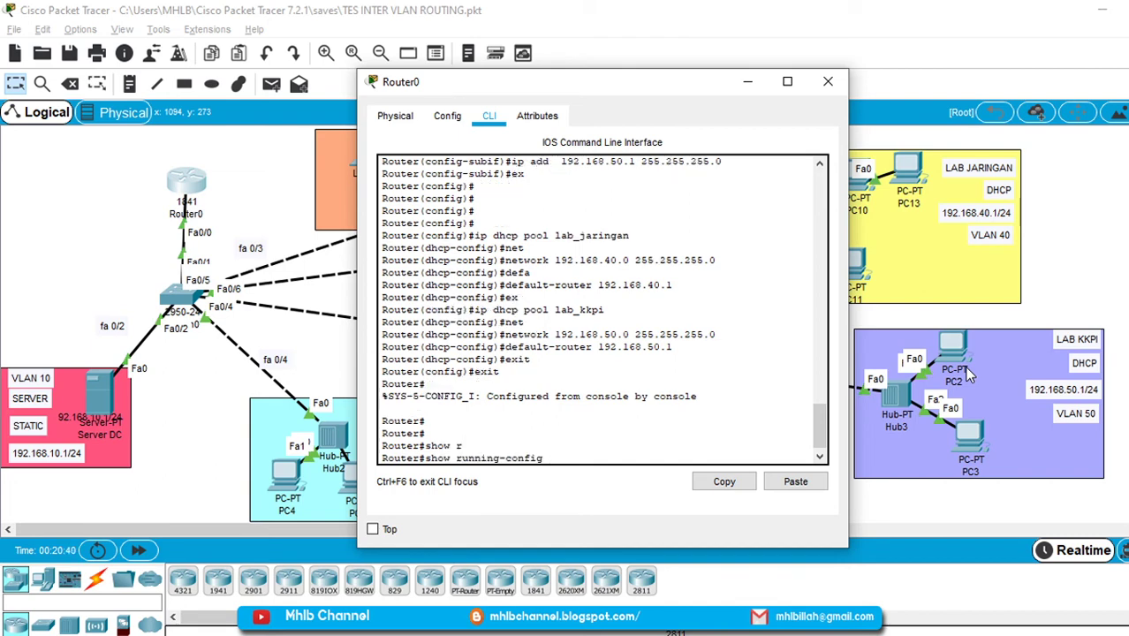
key("Return")
key("Return")
key("Return")
key("Return")
key("Return")
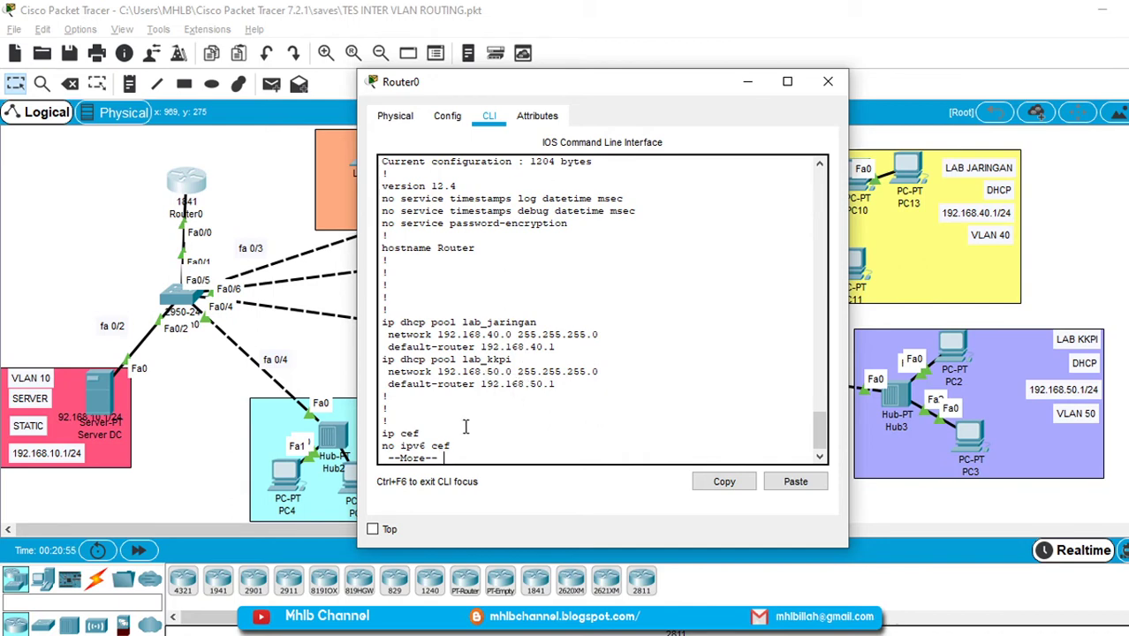
Examine the encapsulation and IP address of each FastEthernet0/0 subinterface in the running configuration, then close the Router0 window.
key("Return")
key("Return")
key("Return")
key("Return")
key("Return")
key("Return")
key("Return")
key("Return")
key("Return")
key("Return")
key("Return")
key("Return")
key("Return")
key("Return")
key("Return")
key("Return")
key("Return")
key("Return")
key("Return")
key("Return")
key("Return")
key("Return")
key("Return")
key("Return")
key("Return")
key("Return")
key("Return")
key("Return")
key("Return")
key("Return")
key("Return")
key("Return")
key("Return")
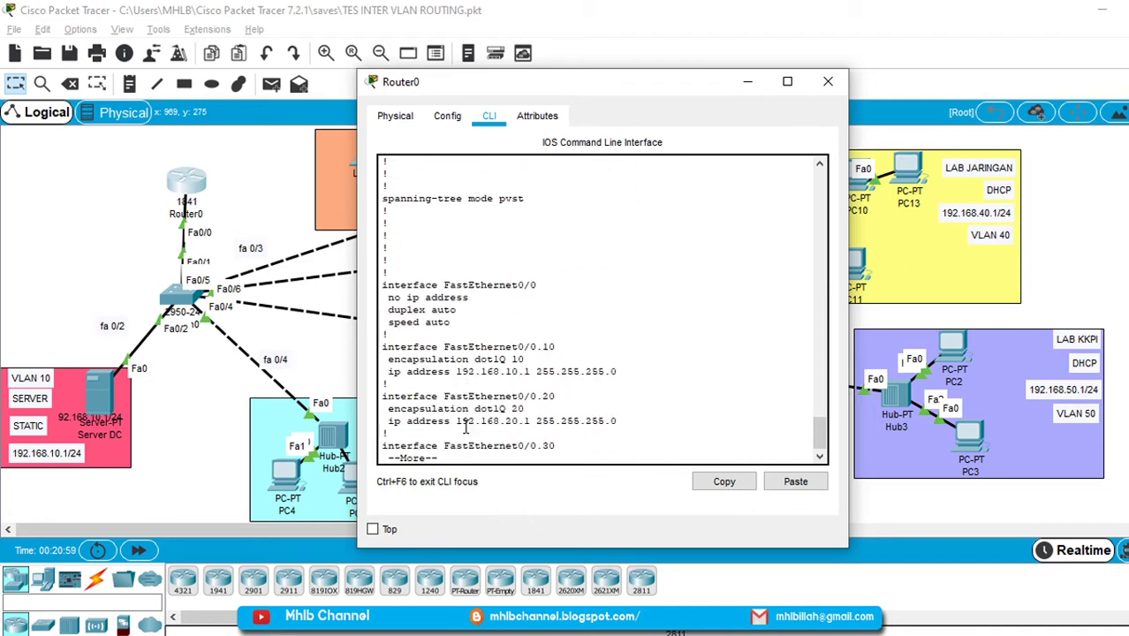
key("Return")
key("Return")
key("Return")
key("Return")
key("Return")
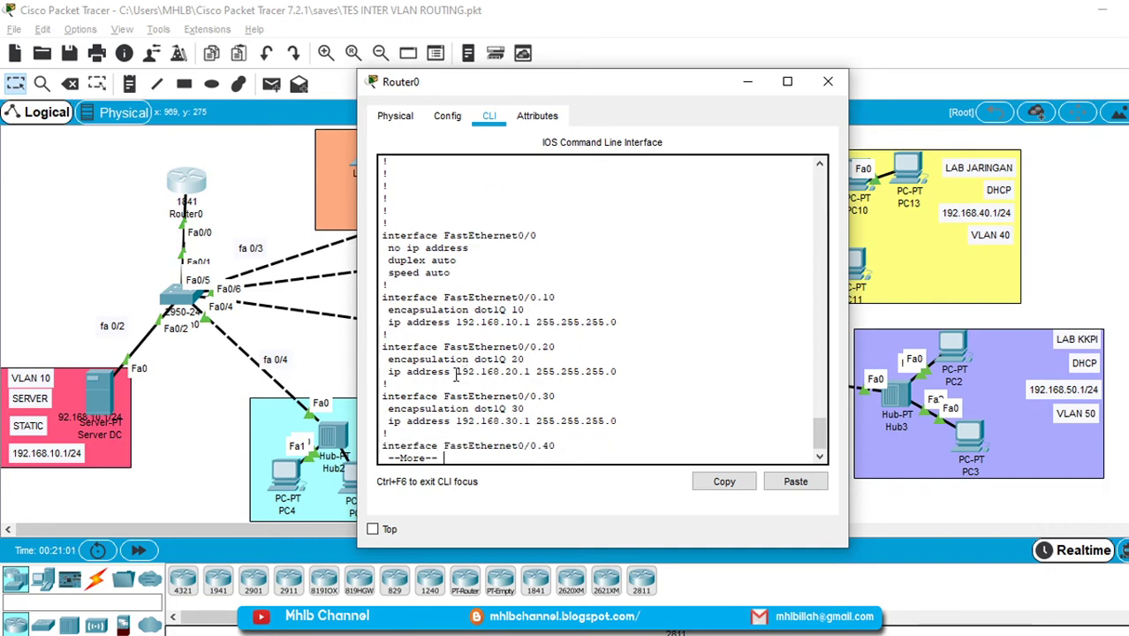
key("Return")
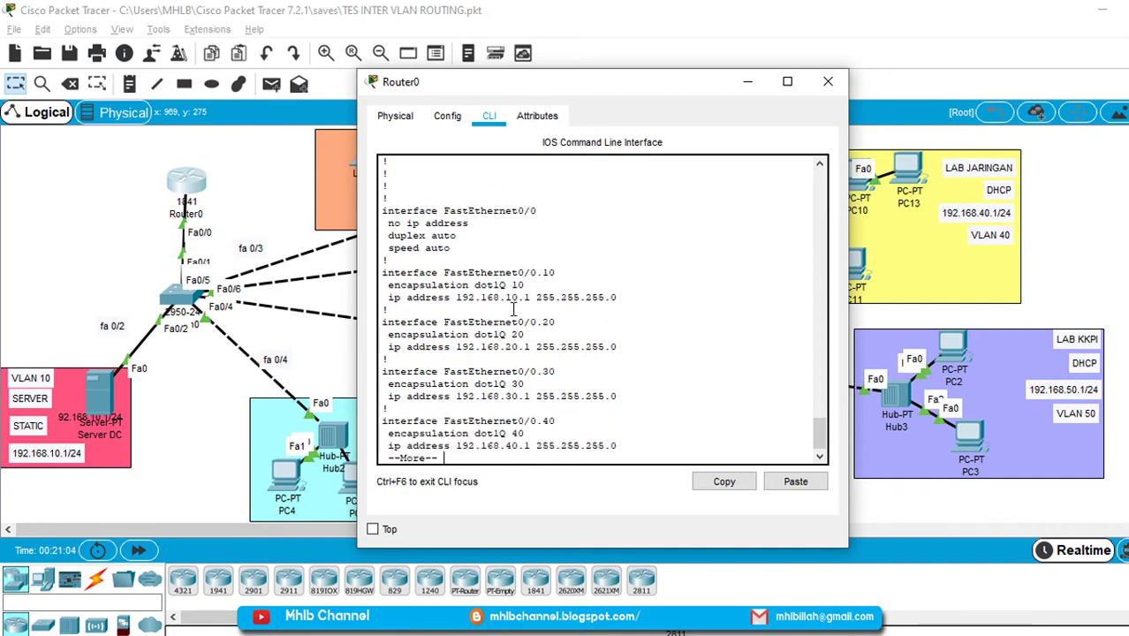
key("Return")
key("Return")
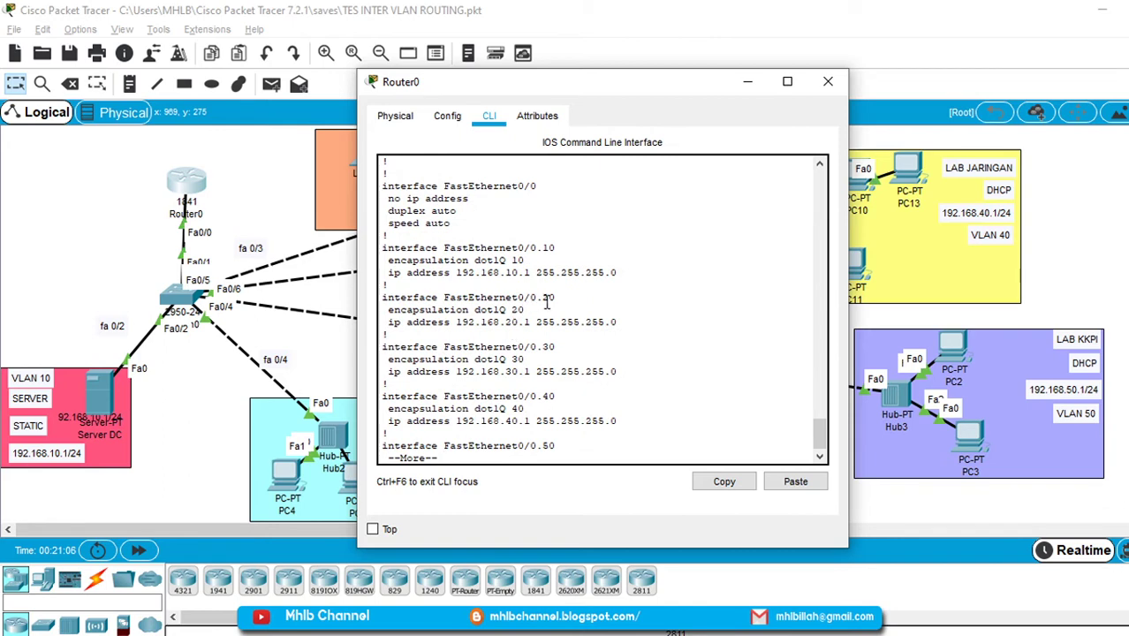
key("Return")
key("Return")
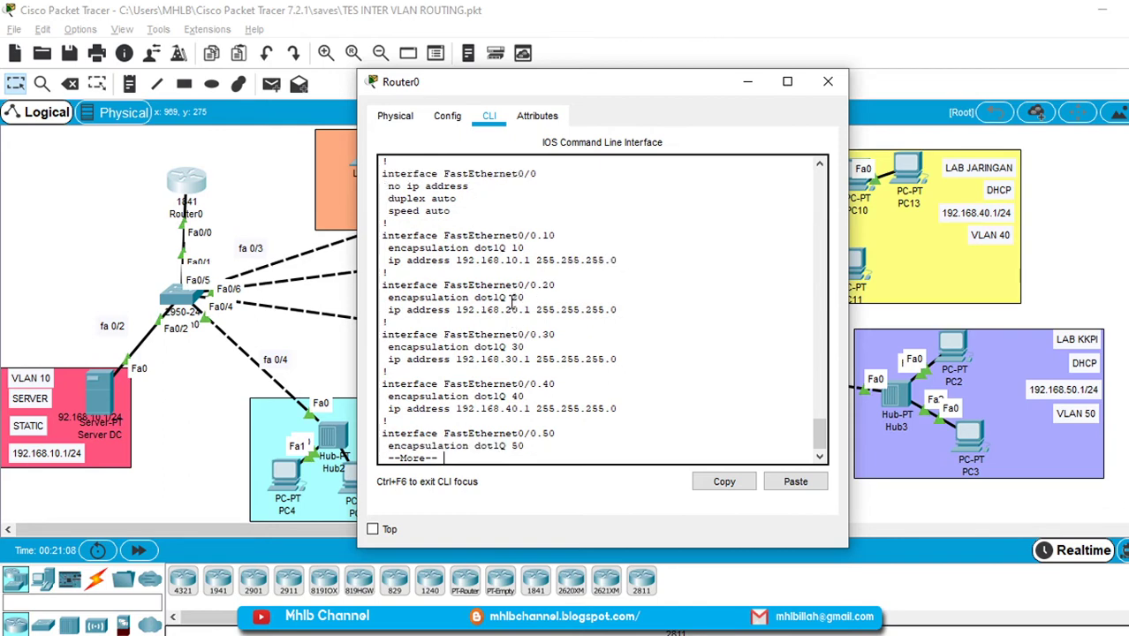
key("Return")
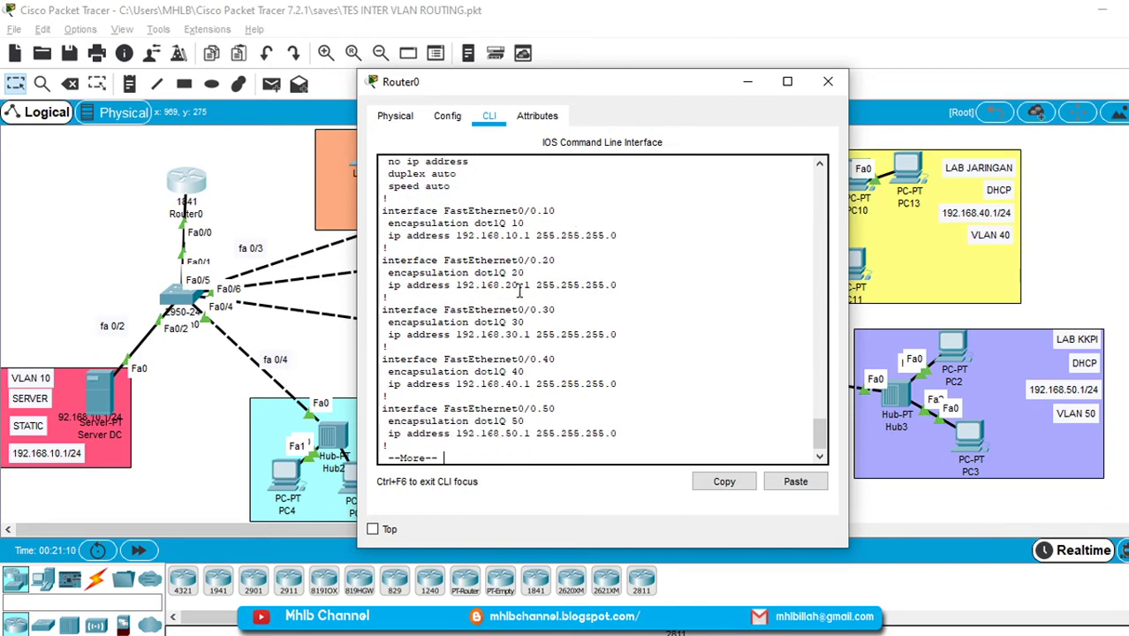
key("Return")
key("Return")
left_click_drag(500, 310, 514, 311)
key("Return")
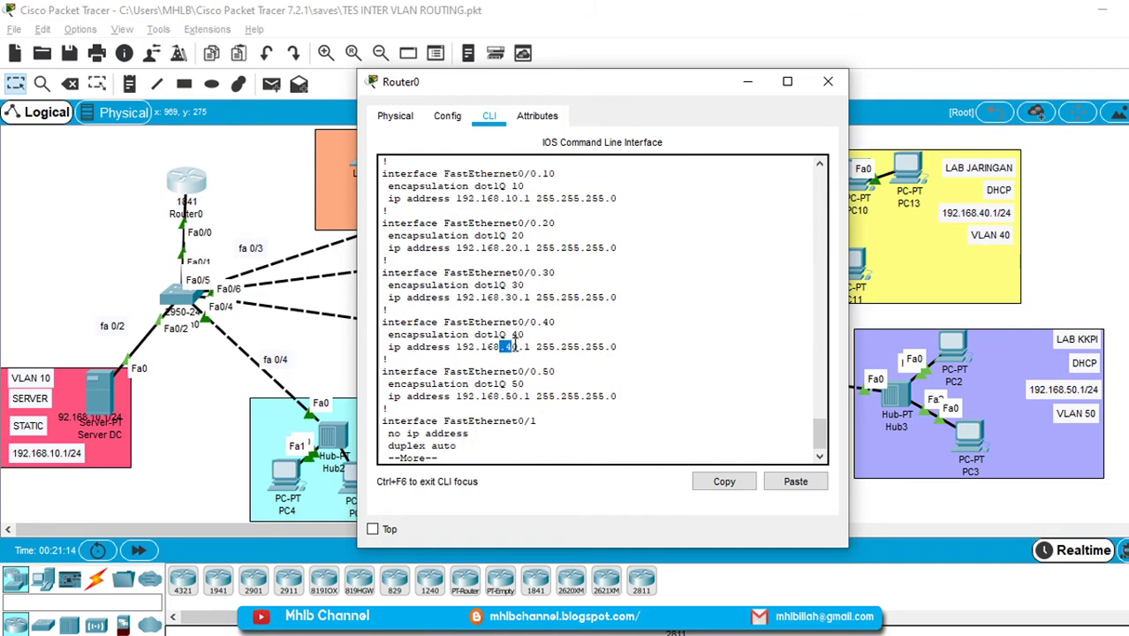
key("Return")
key("Return")
key("Return")
key("Return")
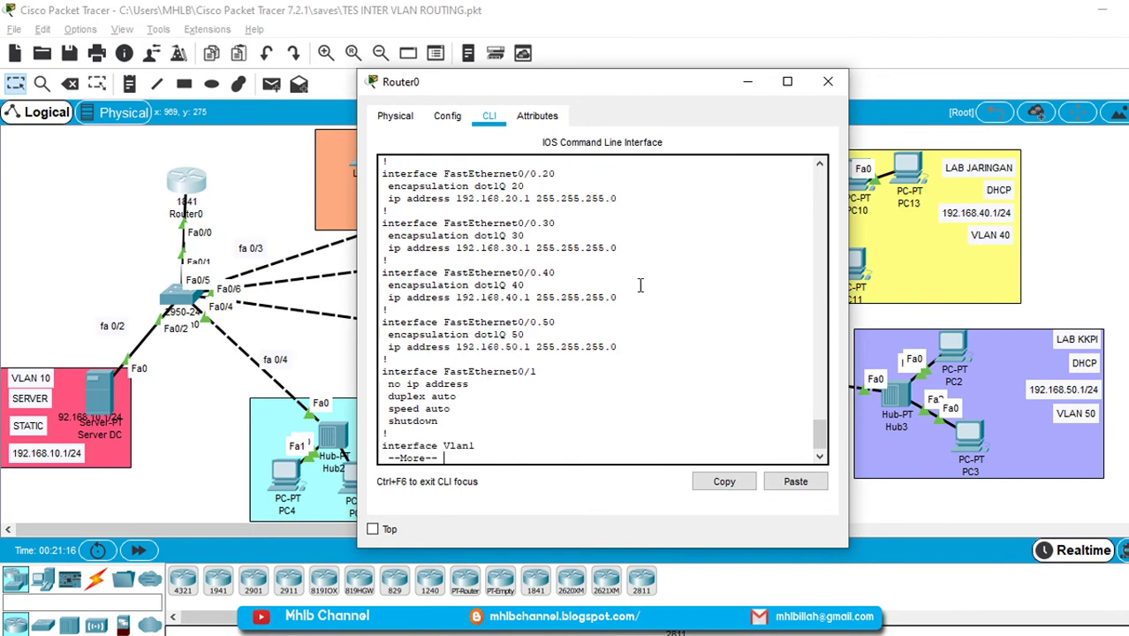
left_click(828, 88)
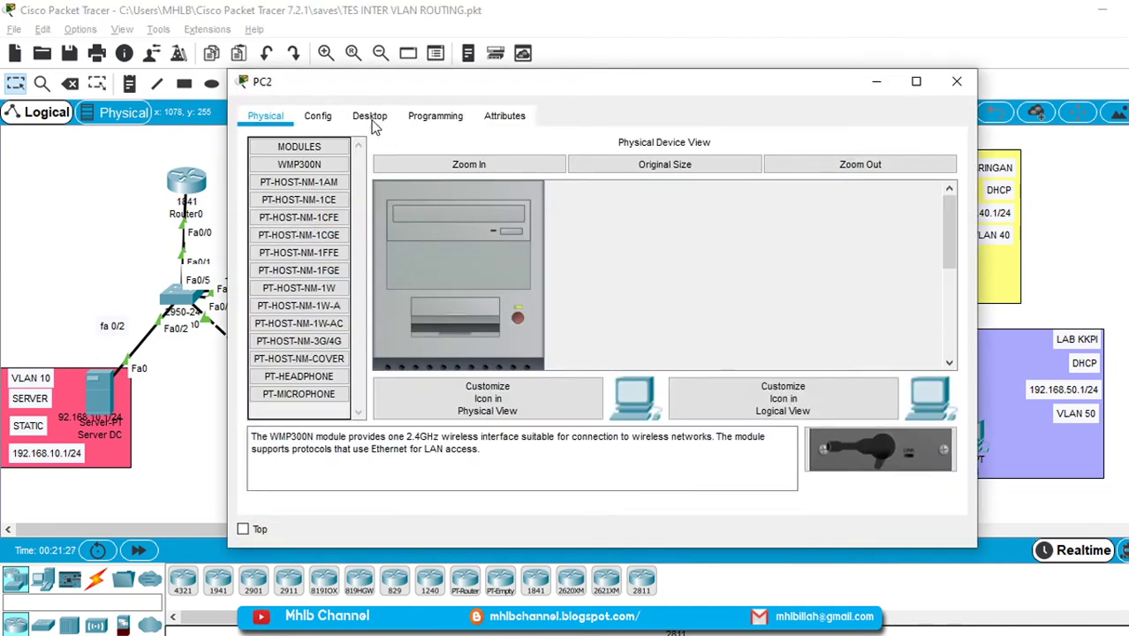
Switch PC2's IPv4 configuration to DHCP, check the lease it receives and close its window.
left_click(371, 119)
left_click(332, 181)
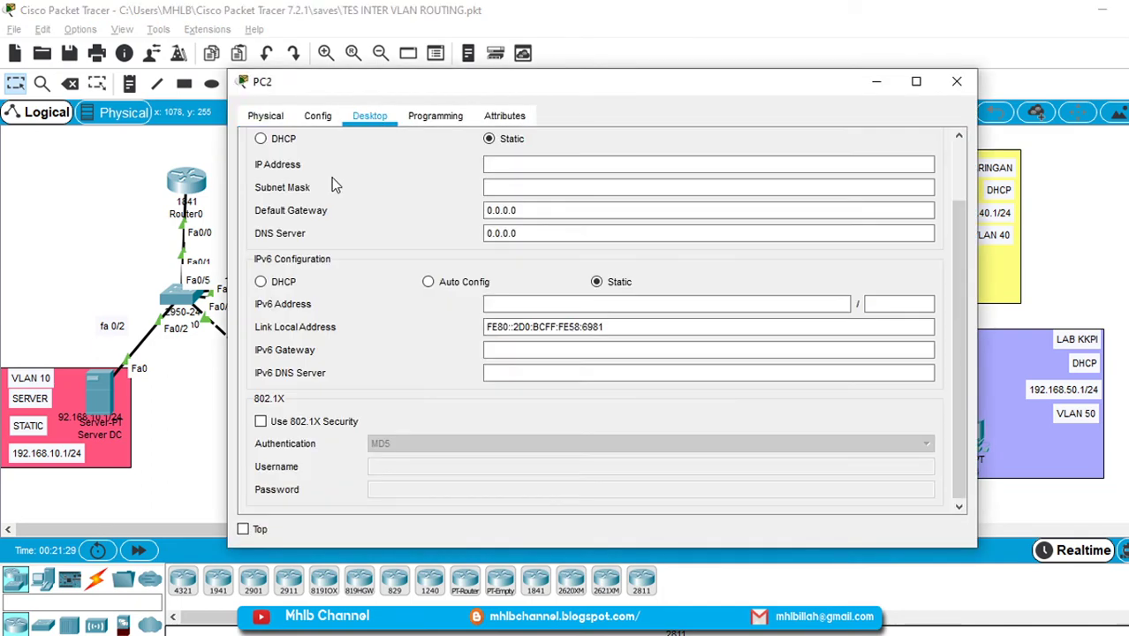
left_click(260, 142)
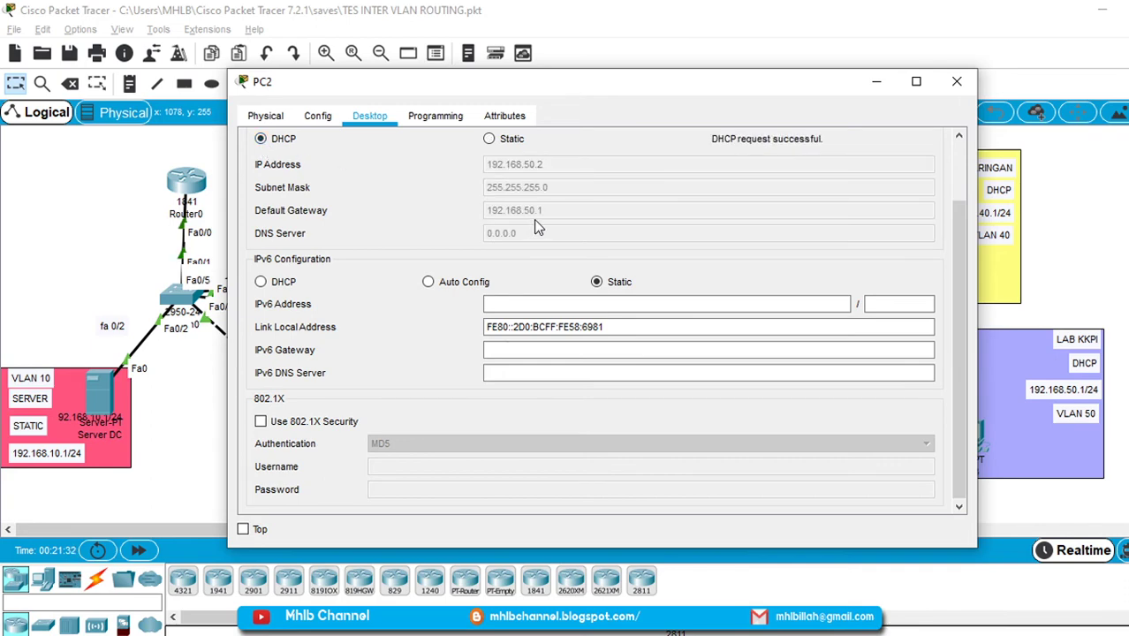
left_click_drag(581, 109, 484, 113)
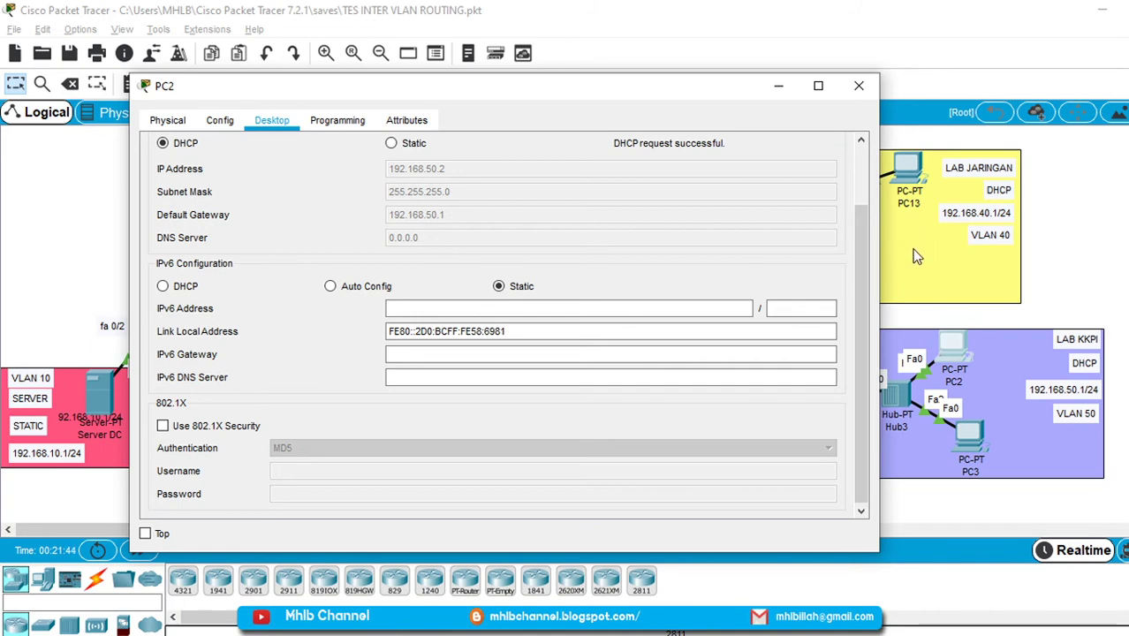
left_click(858, 86)
Switch the IPv4 configuration of PC3 in LAB KKPI to DHCP and close its window.
left_click(972, 438)
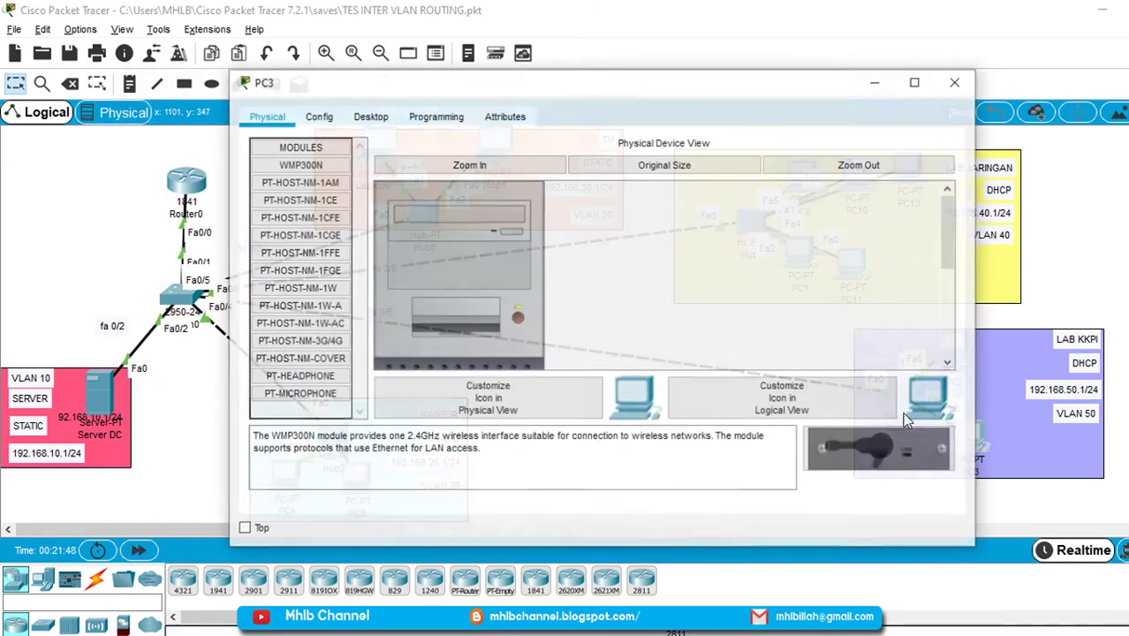
left_click(370, 116)
left_click(361, 209)
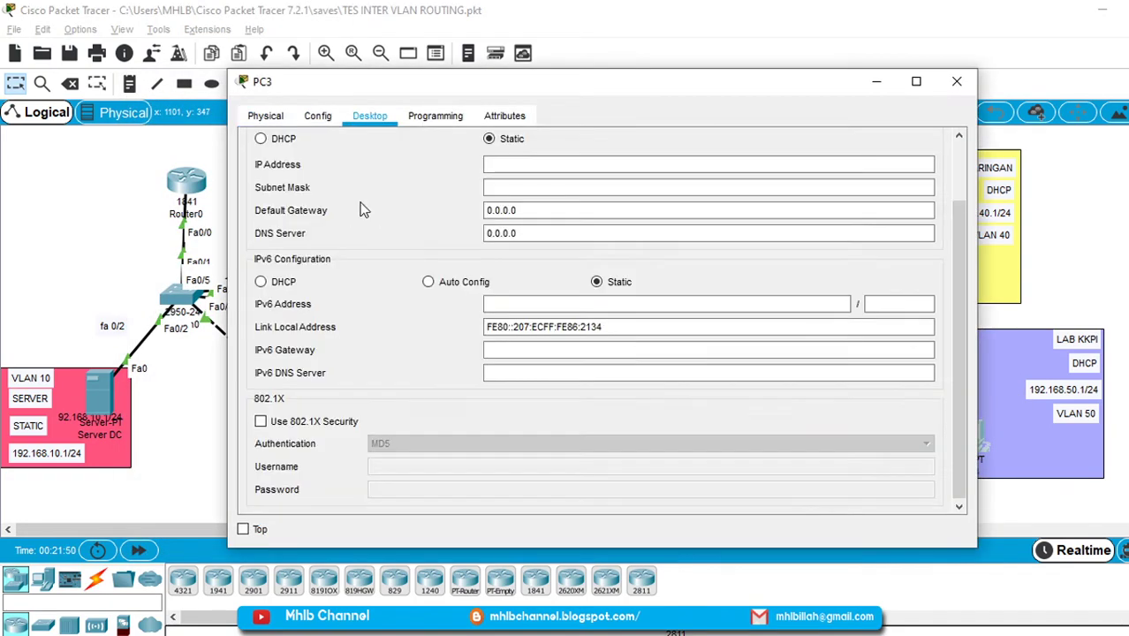
left_click(261, 139)
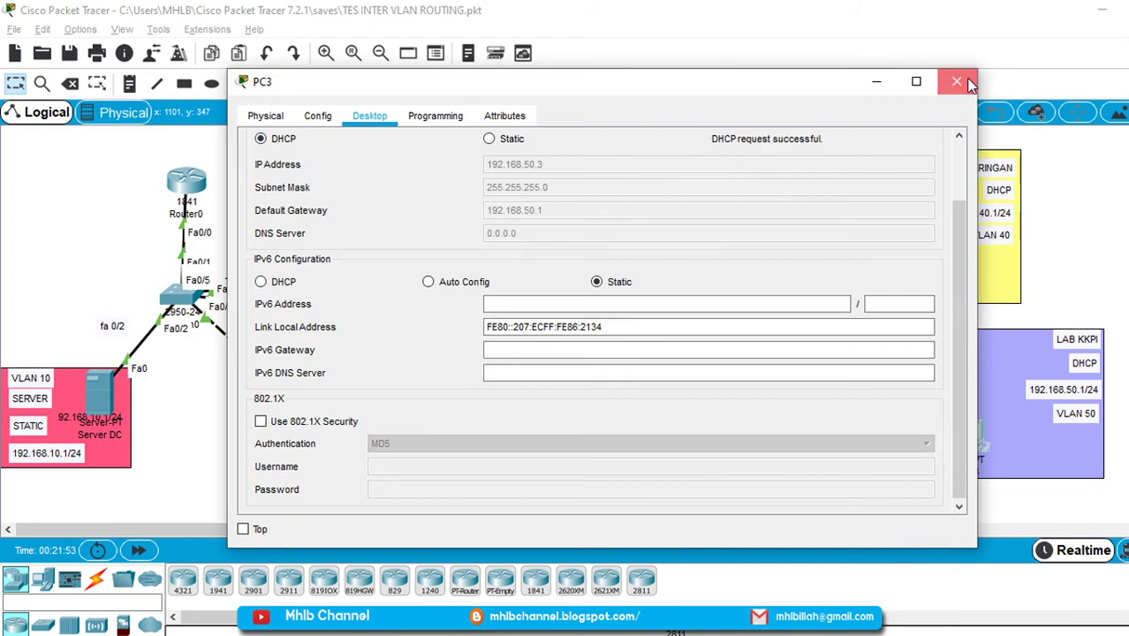
left_click(966, 82)
Switch the IPv4 configuration of PC13 in LAB JARINGAN to DHCP and close its window.
left_click(907, 166)
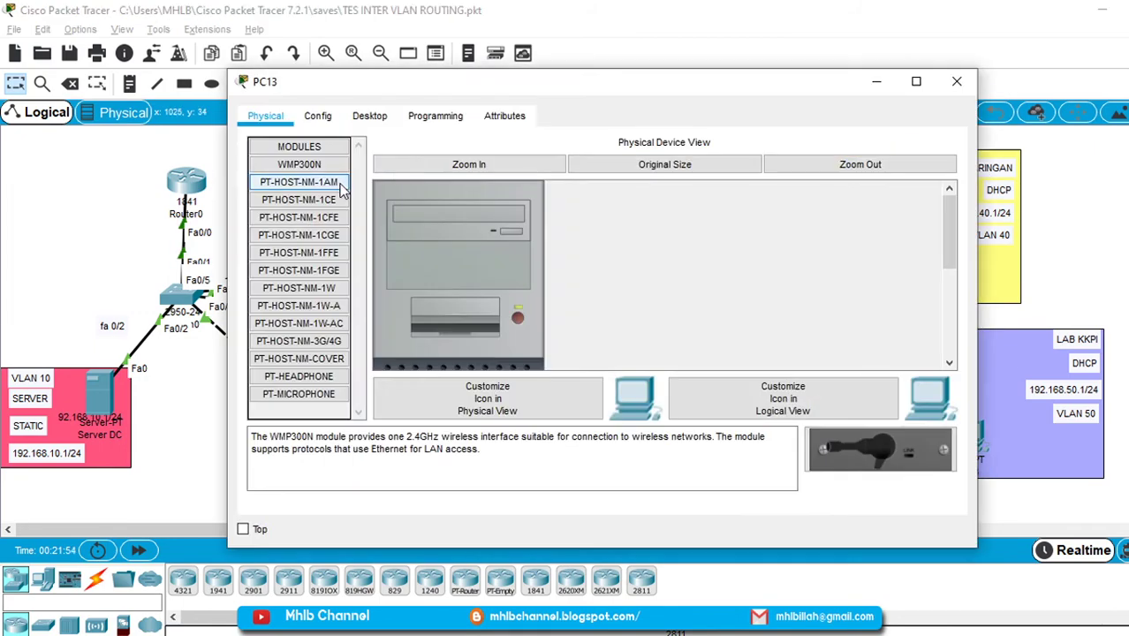
left_click(369, 122)
left_click(332, 170)
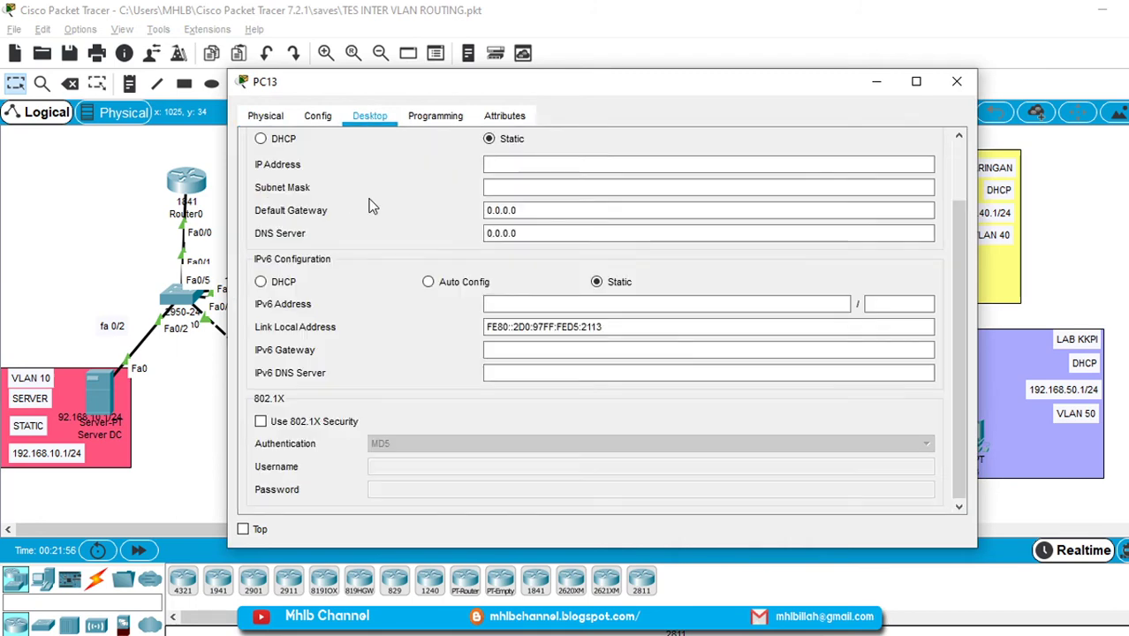
left_click(261, 138)
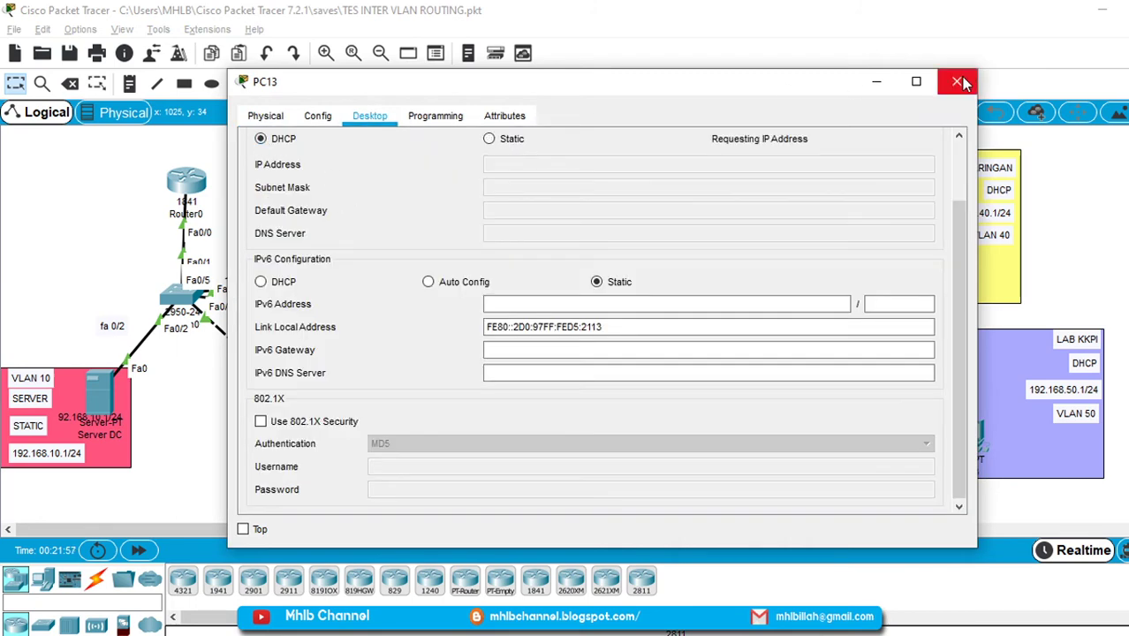
left_click(958, 81)
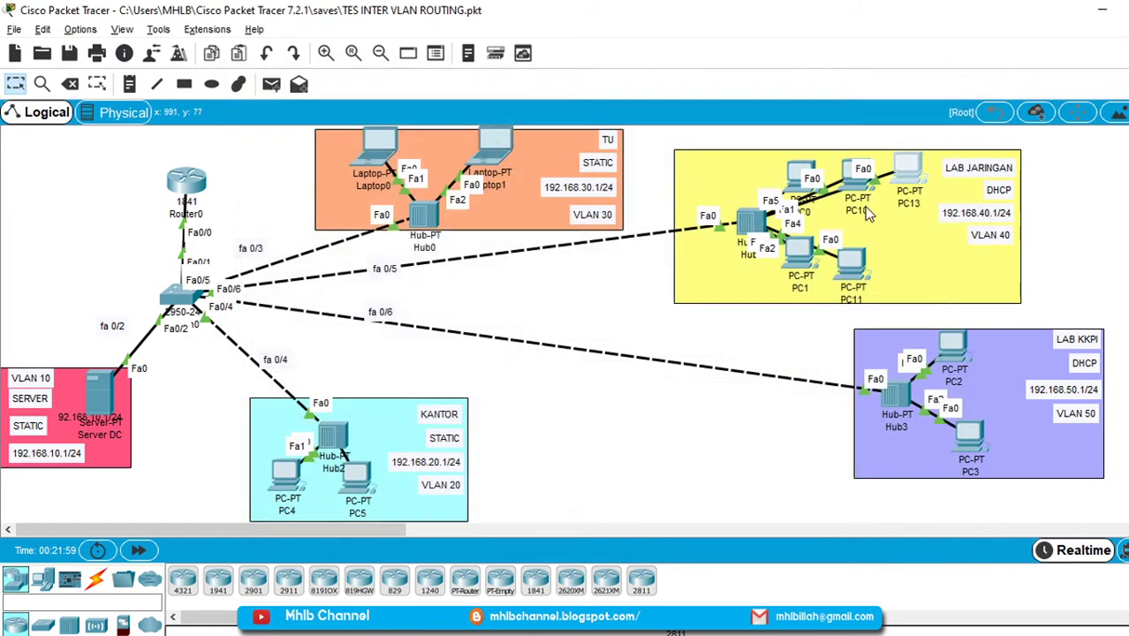
Switch the IPv4 configuration of PC11 in LAB JARINGAN to DHCP and close its window.
left_click(862, 264)
left_click(372, 122)
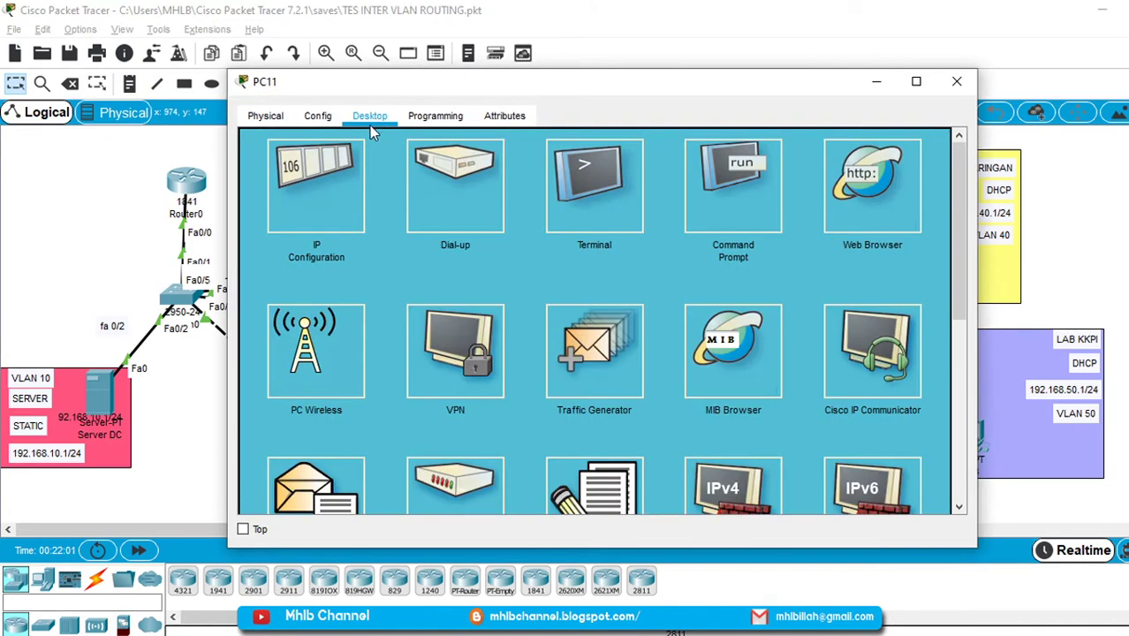
left_click(360, 180)
left_click(291, 139)
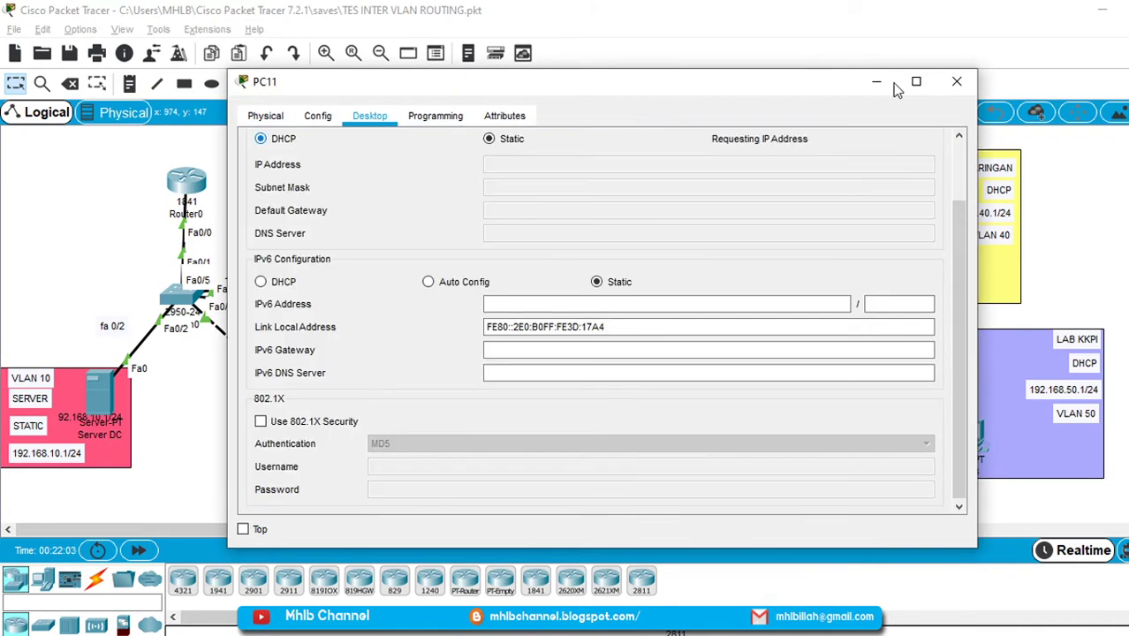
left_click(965, 82)
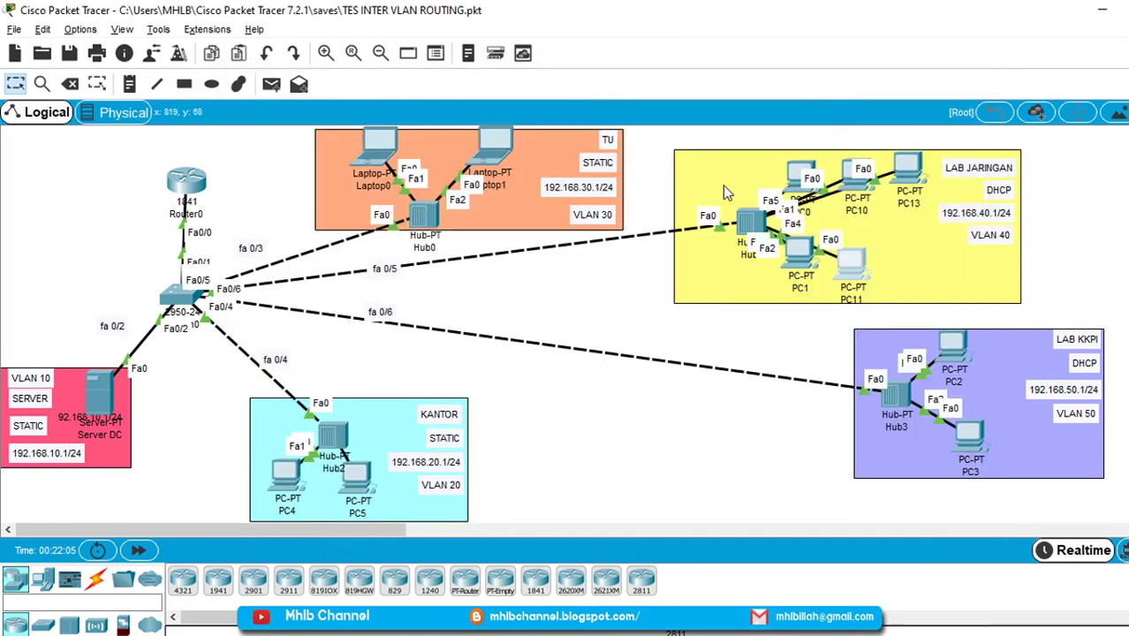
Switch the IPv4 configuration of PC0 in LAB JARINGAN to DHCP and close its window.
left_click(804, 172)
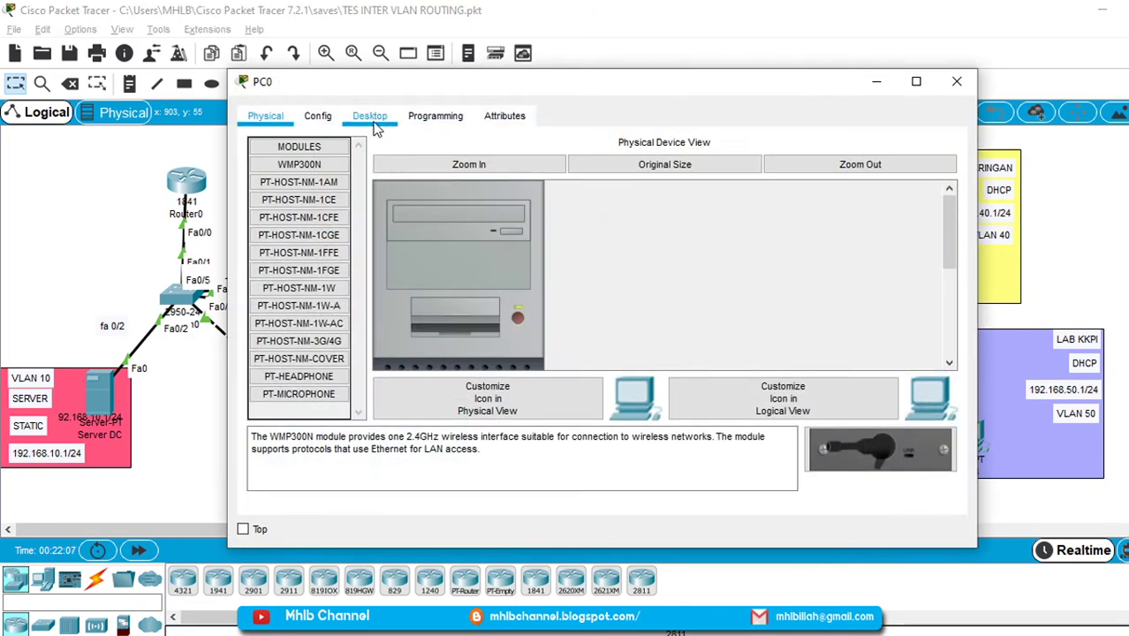
left_click(376, 128)
left_click(359, 192)
left_click(287, 140)
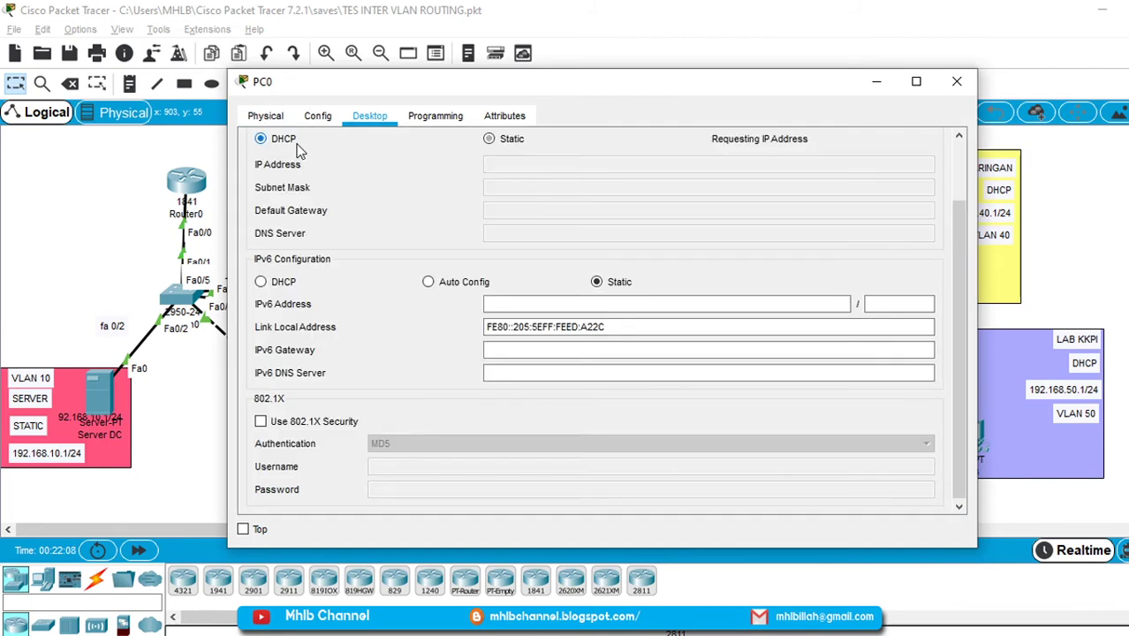
left_click(957, 81)
Switch the IPv4 configuration of PC1 in LAB JARINGAN to DHCP and close its window.
left_click(790, 259)
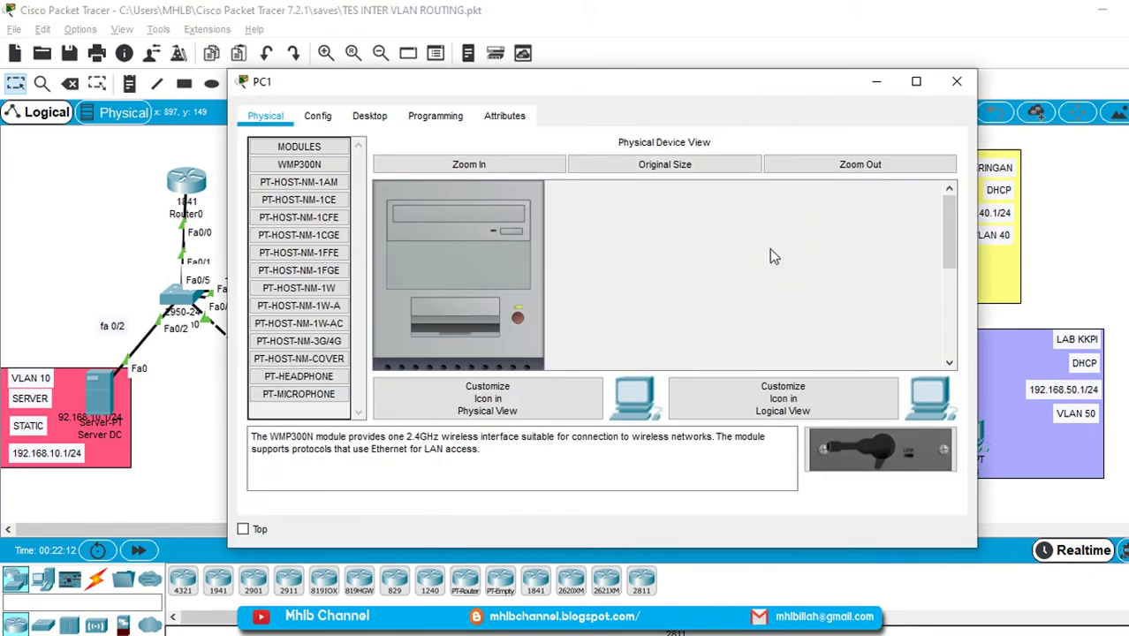
left_click(367, 115)
left_click(311, 191)
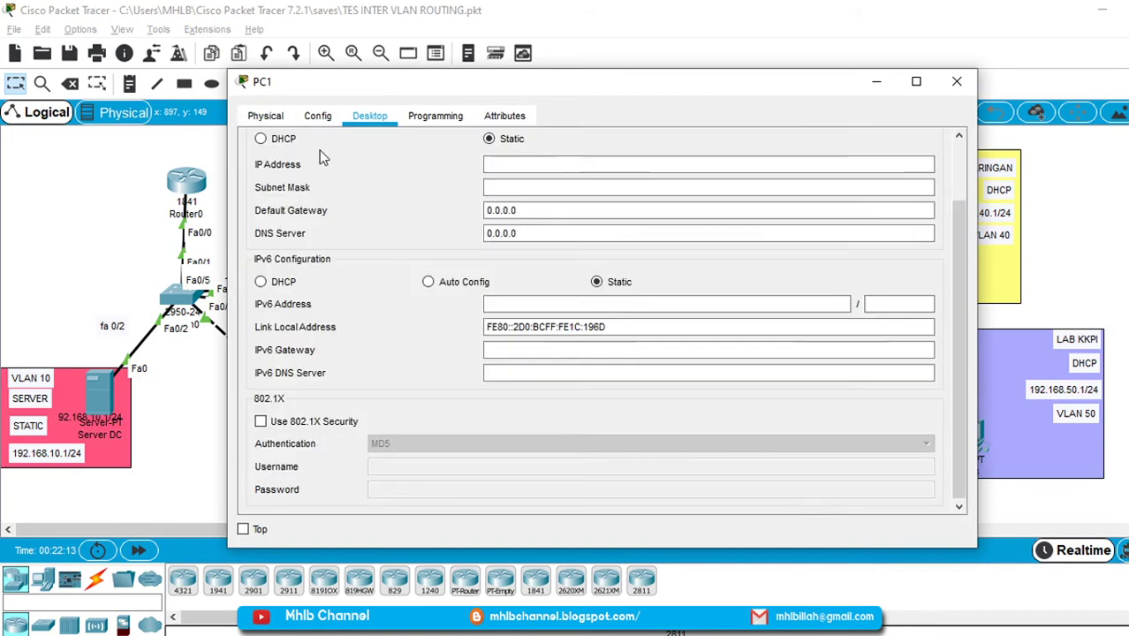
left_click(280, 142)
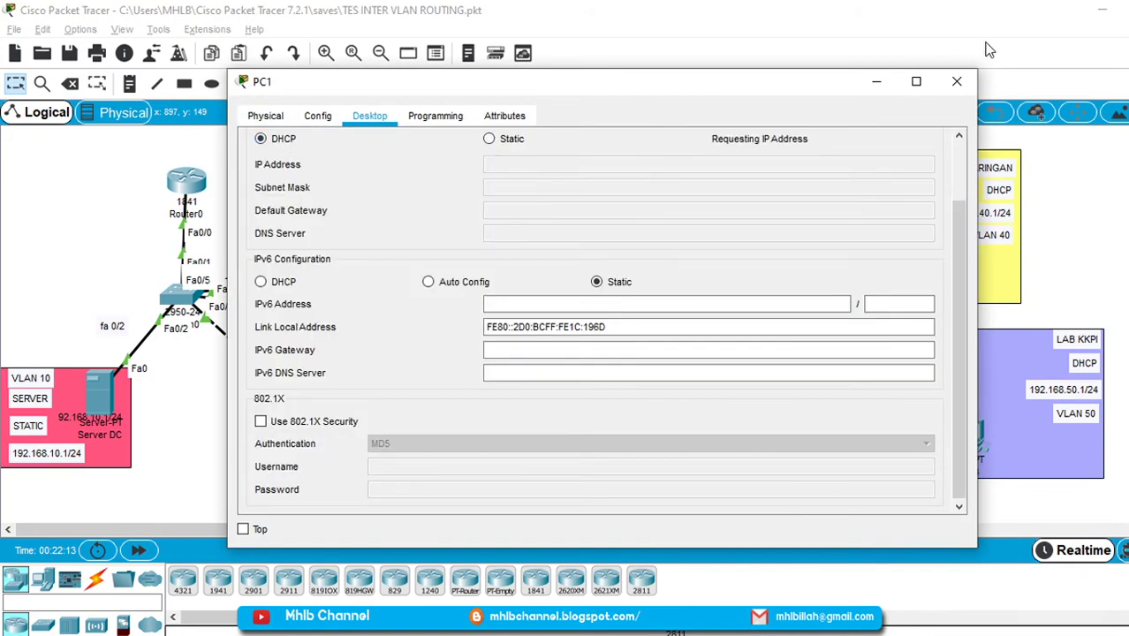
left_click(967, 83)
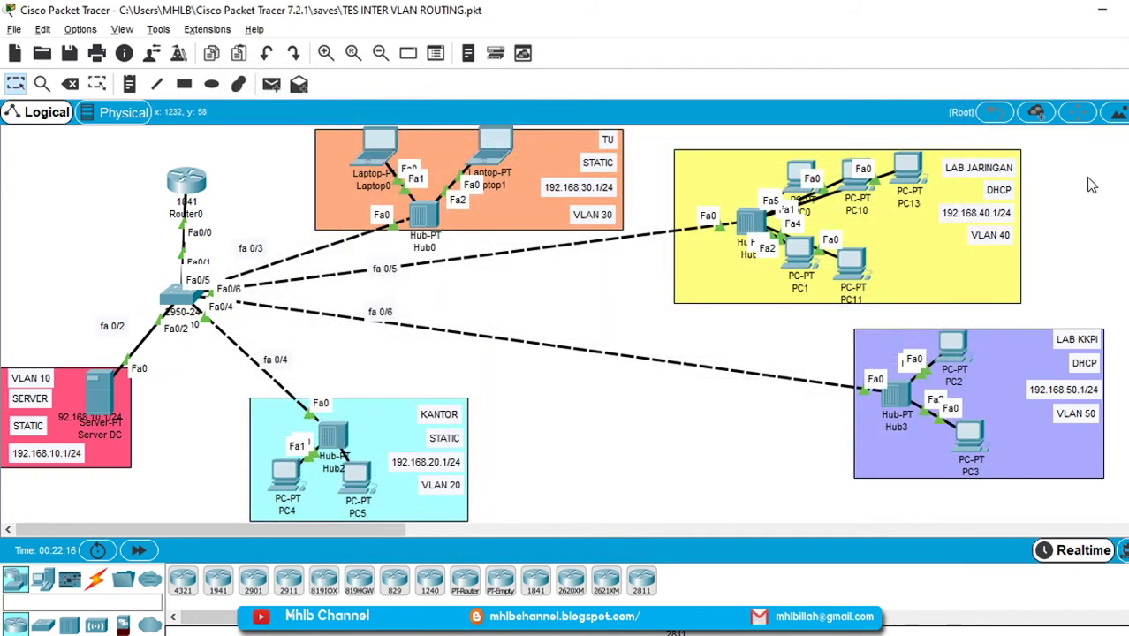
key("alt+Tab")
key("alt+Tab")
key("alt+Tab")
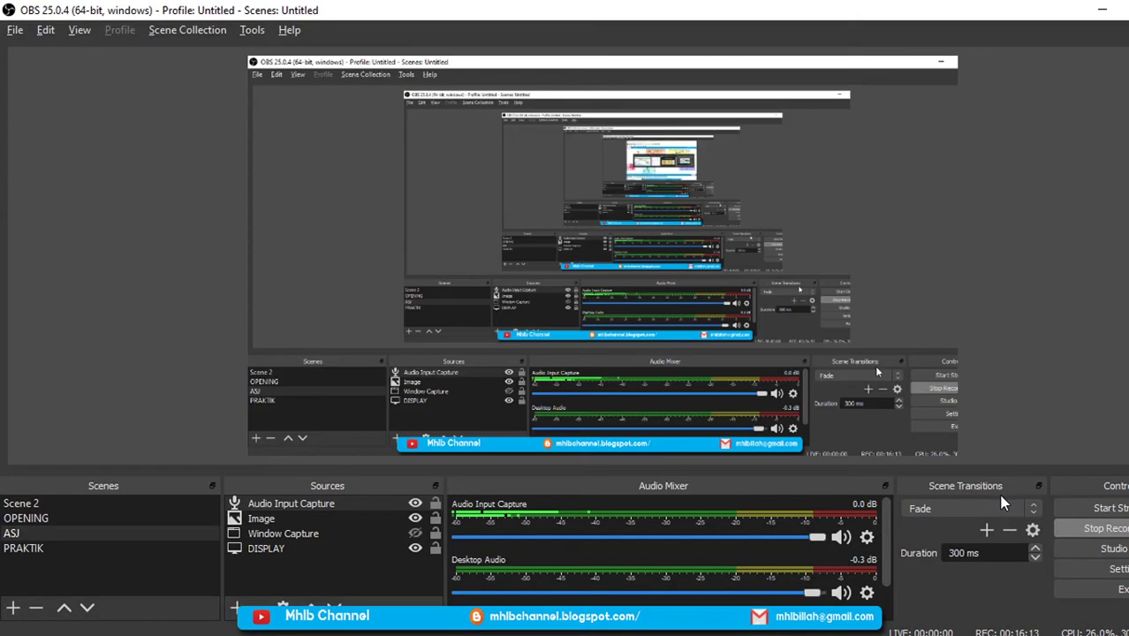
key("alt+Tab")
key("alt+Tab")
key("alt+Tab")
key("alt+shift+Tab")
key("alt+shift+Tab")
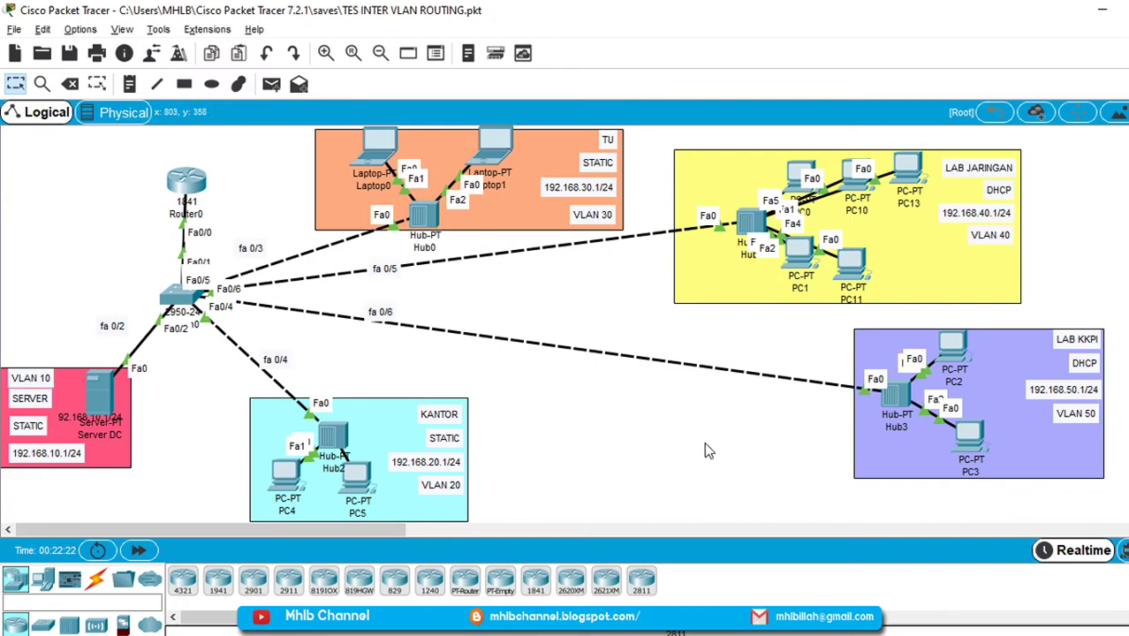
Test inter-VLAN connectivity by pinging 192.168.50.2 from PC13's Command Prompt, and close its window.
left_click(908, 170)
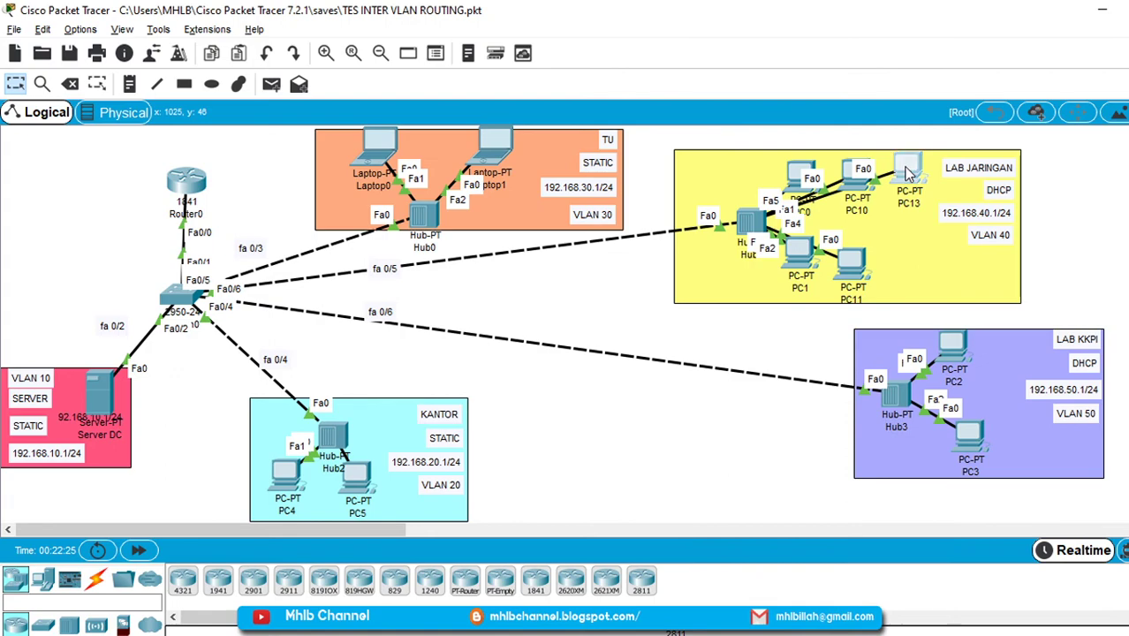
left_click(733, 232)
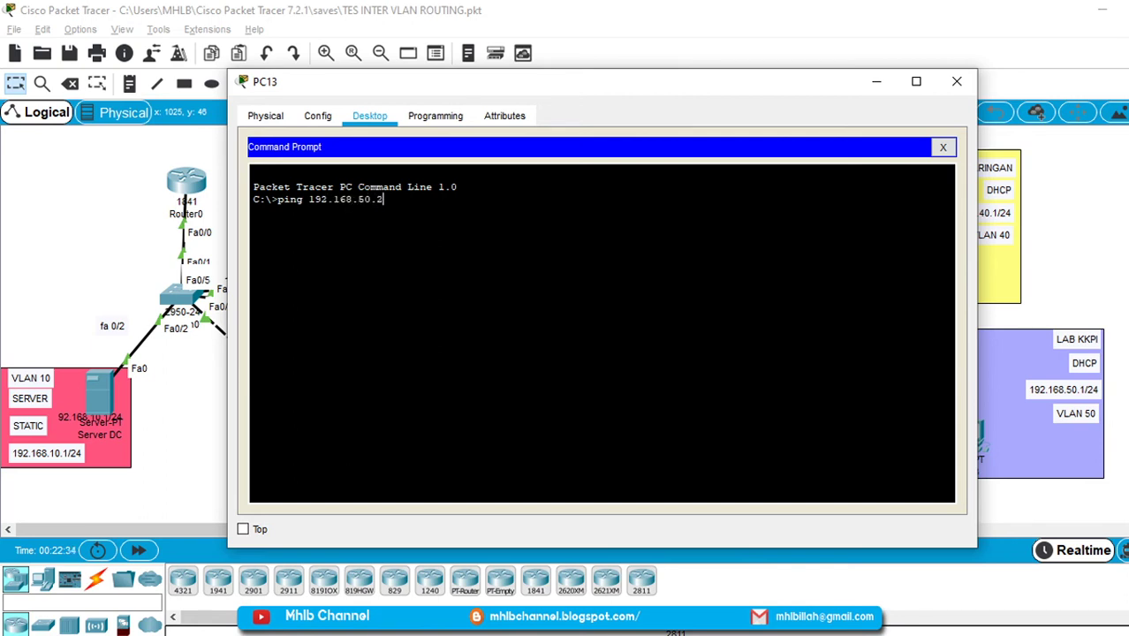
left_click_drag(706, 88, 534, 80)
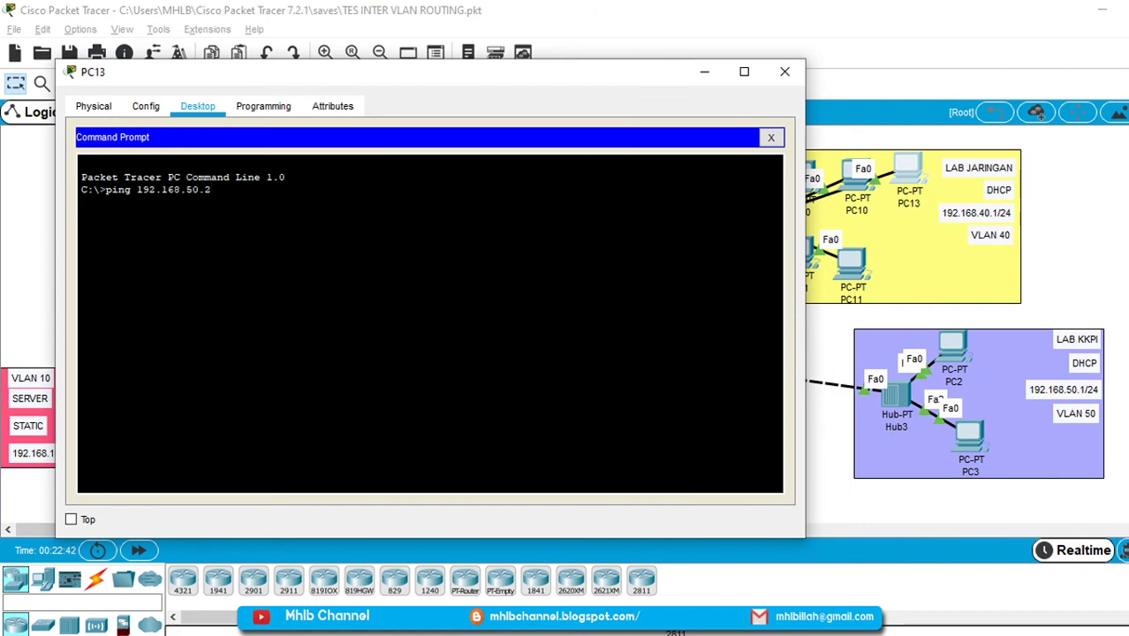
key("Return")
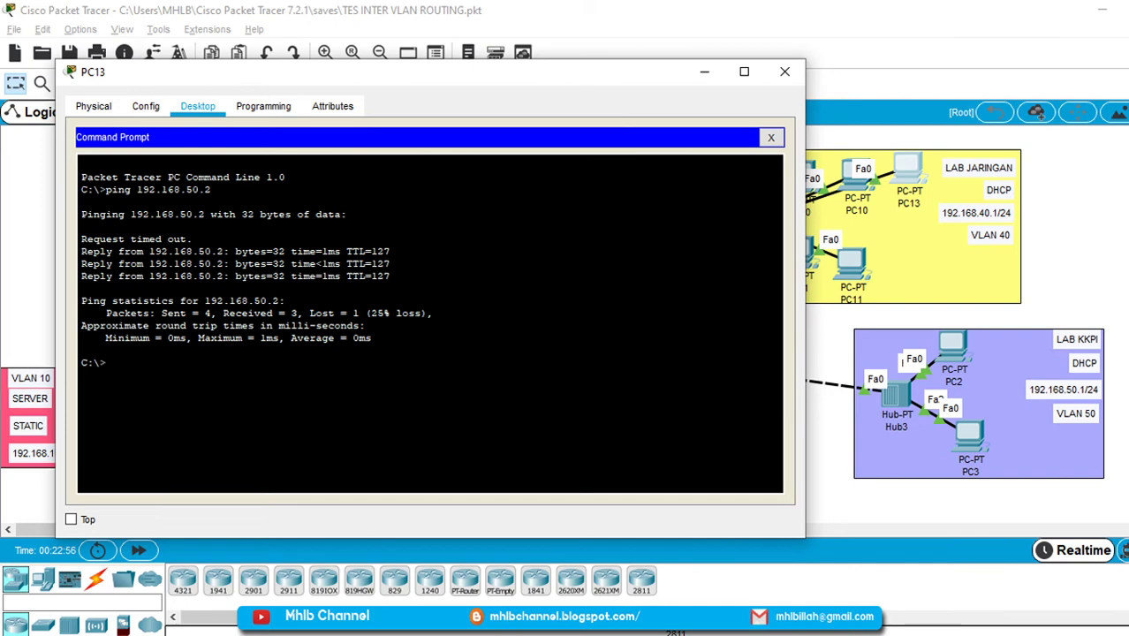
left_click(785, 71)
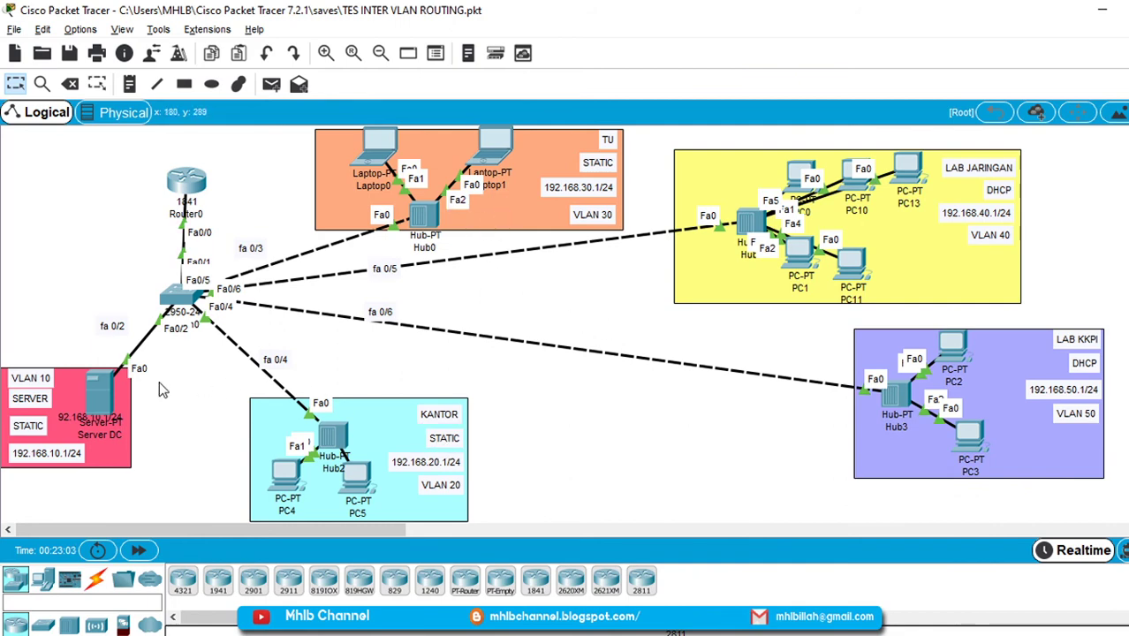
Give Server DC the static IP address 192.168.10.2 with subnet mask 255.255.255.0.
left_click(98, 391)
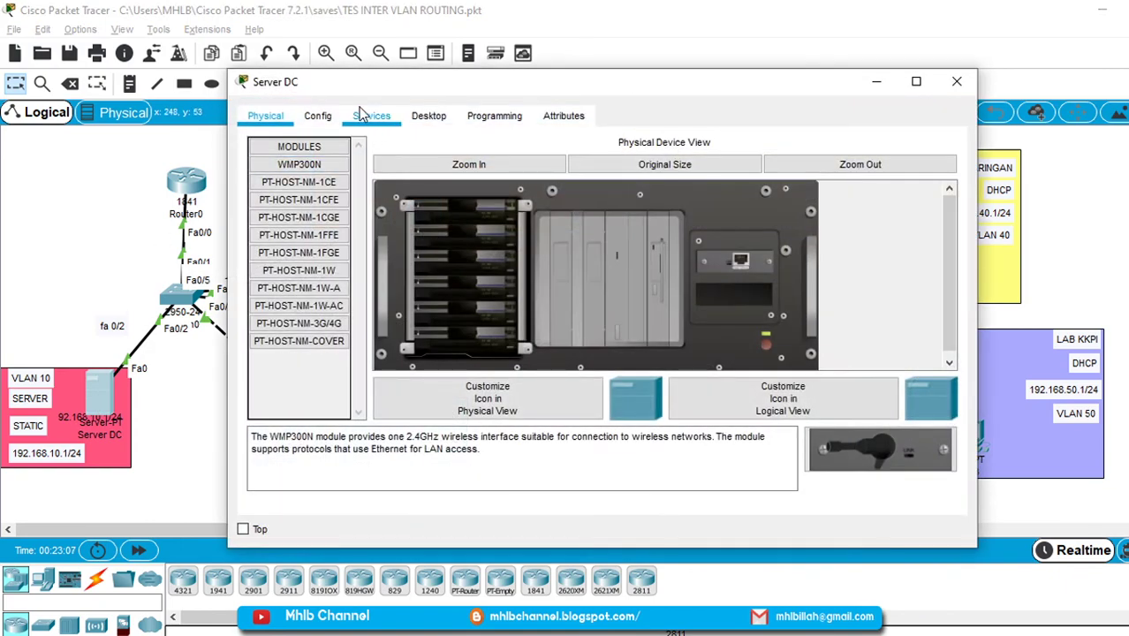
left_click(423, 118)
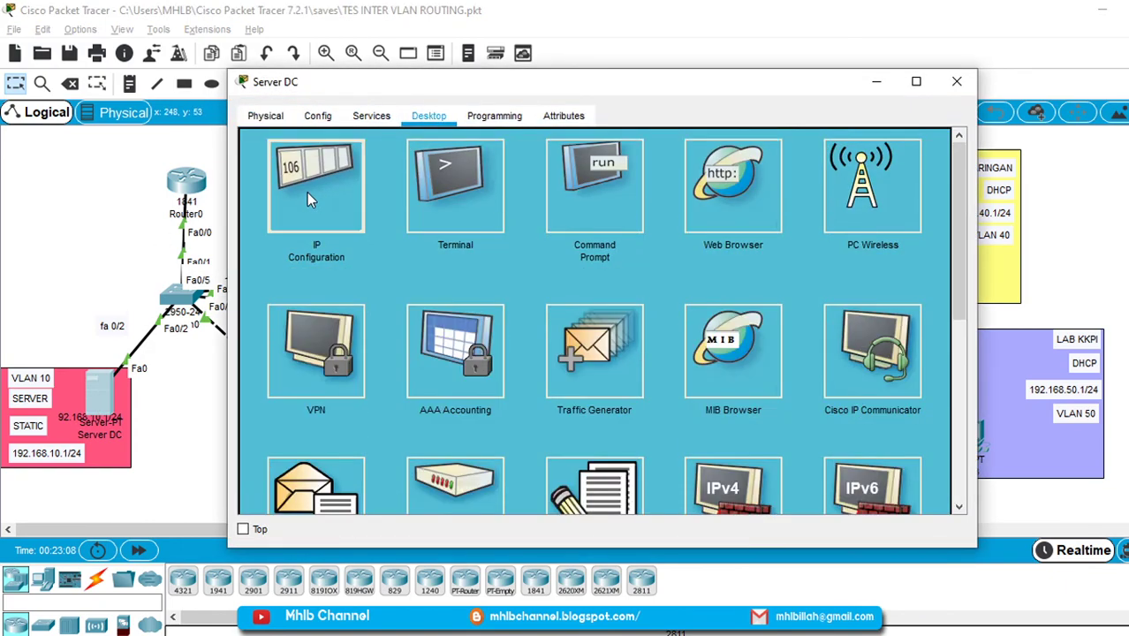
left_click(306, 193)
left_click(507, 165)
type("1")
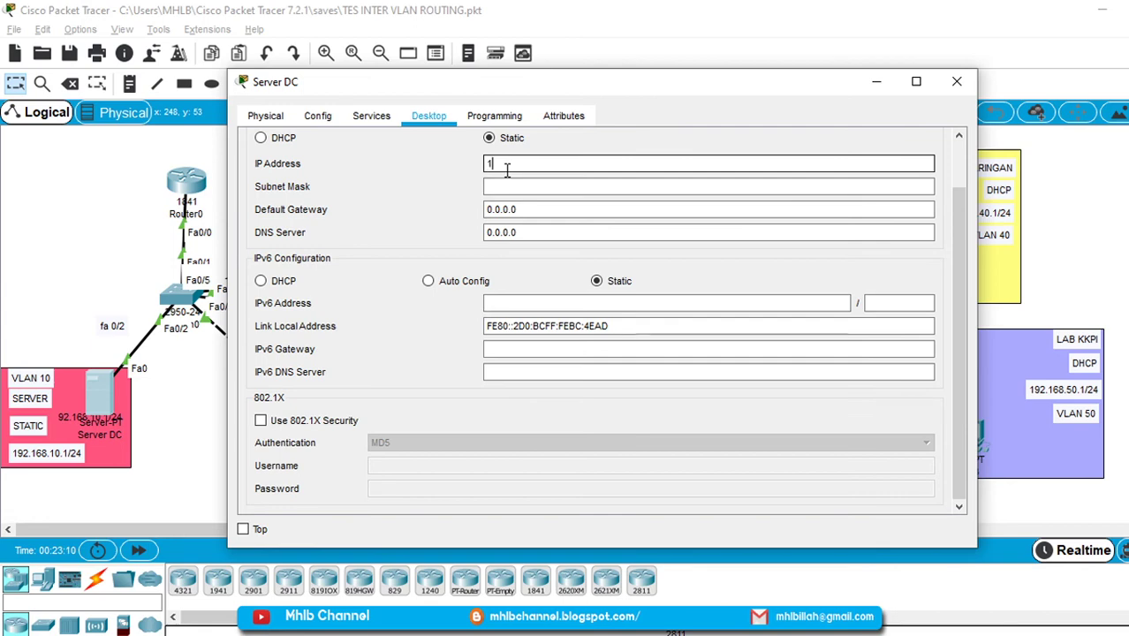
type("92.168.10")
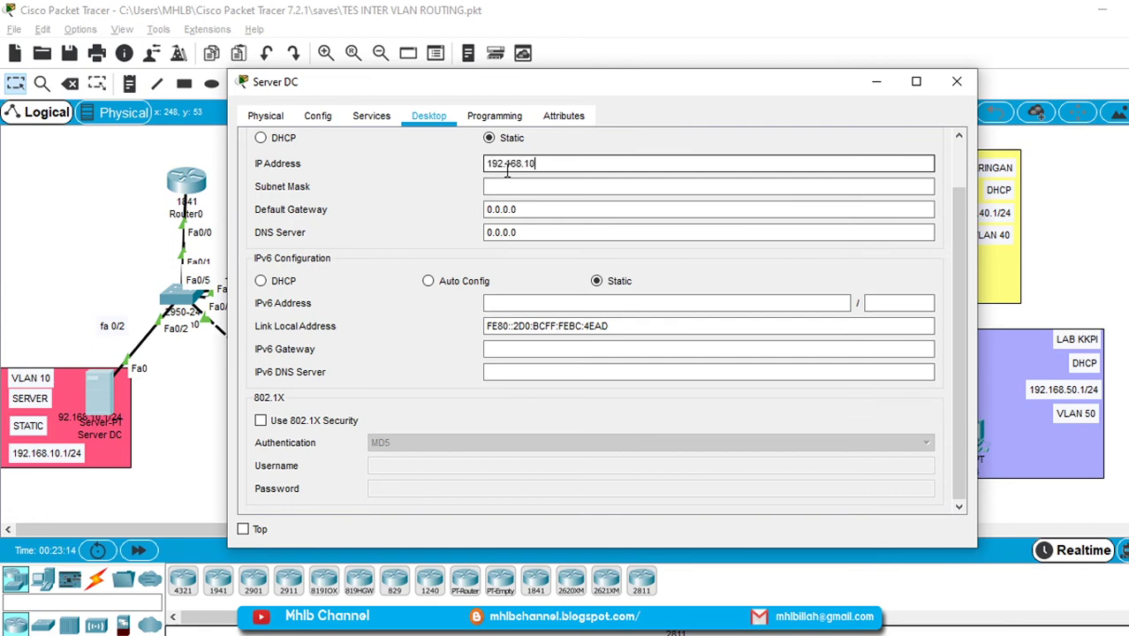
left_click(527, 189)
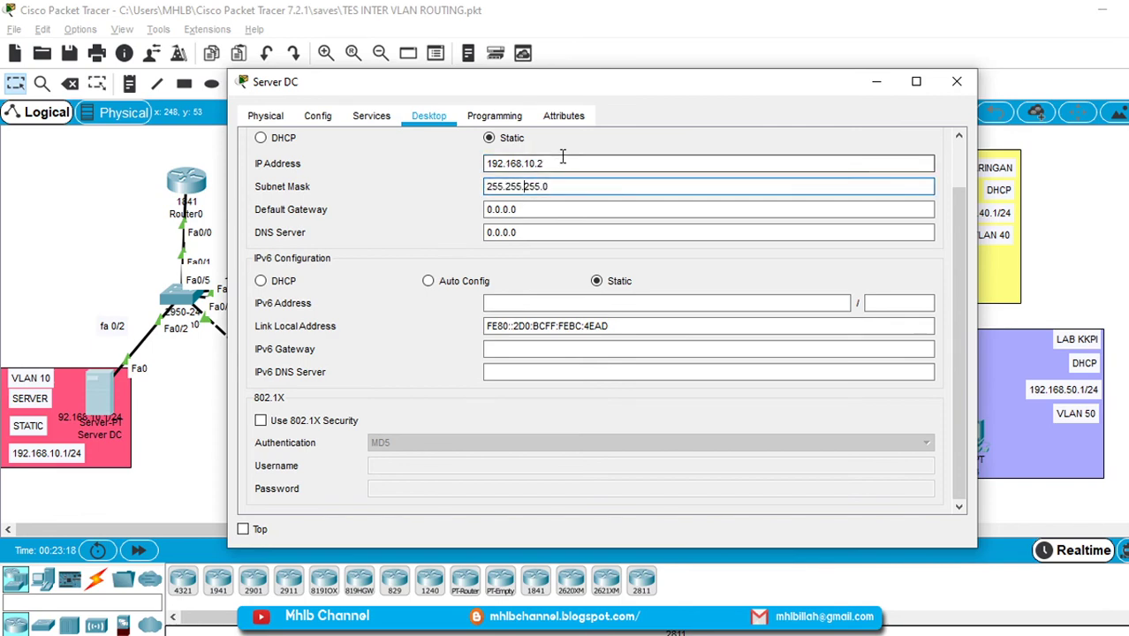
Set Server DC's default gateway to 192.168.10.1 and close its window.
left_click_drag(566, 165, 463, 152)
key("ctrl+c")
left_click_drag(541, 209, 459, 215)
key("ctrl+v")
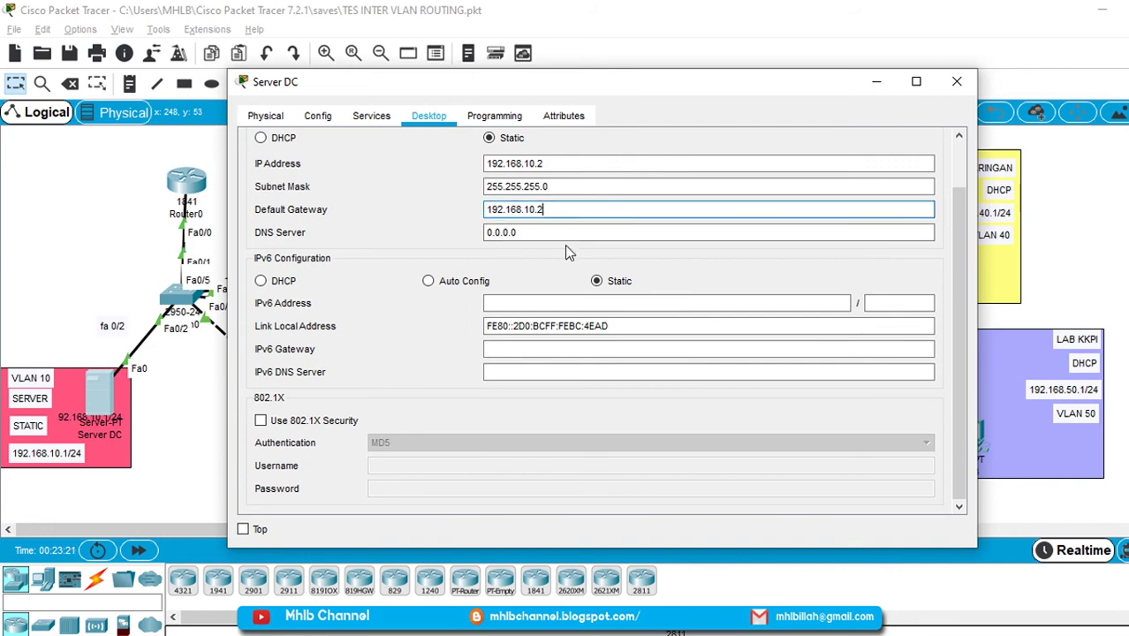
key("BackSpace")
type("1")
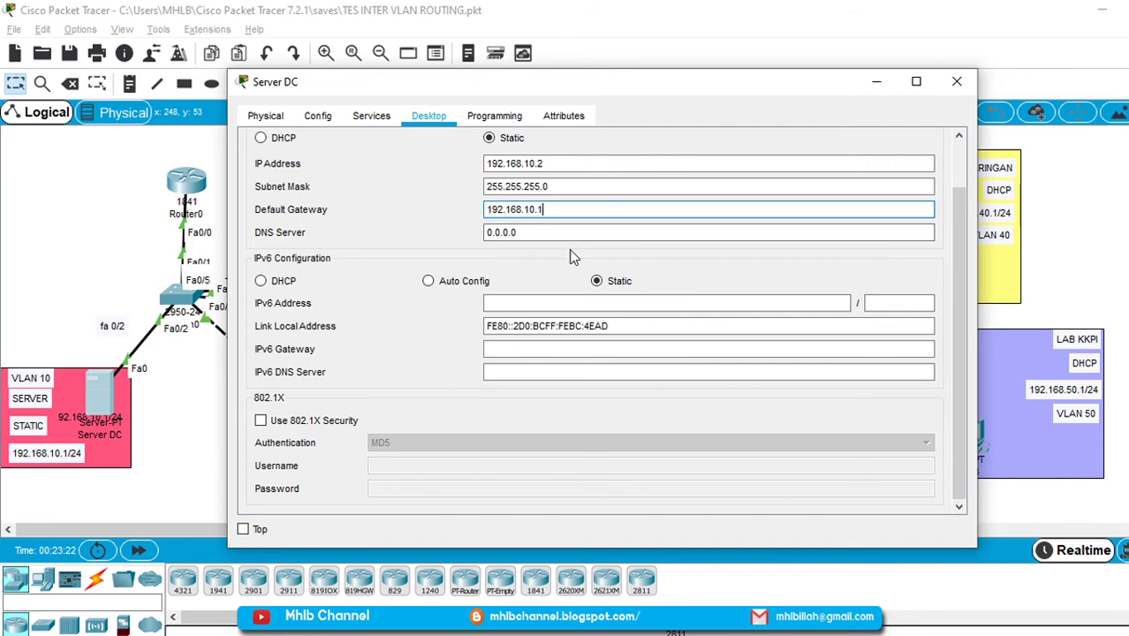
left_click(957, 87)
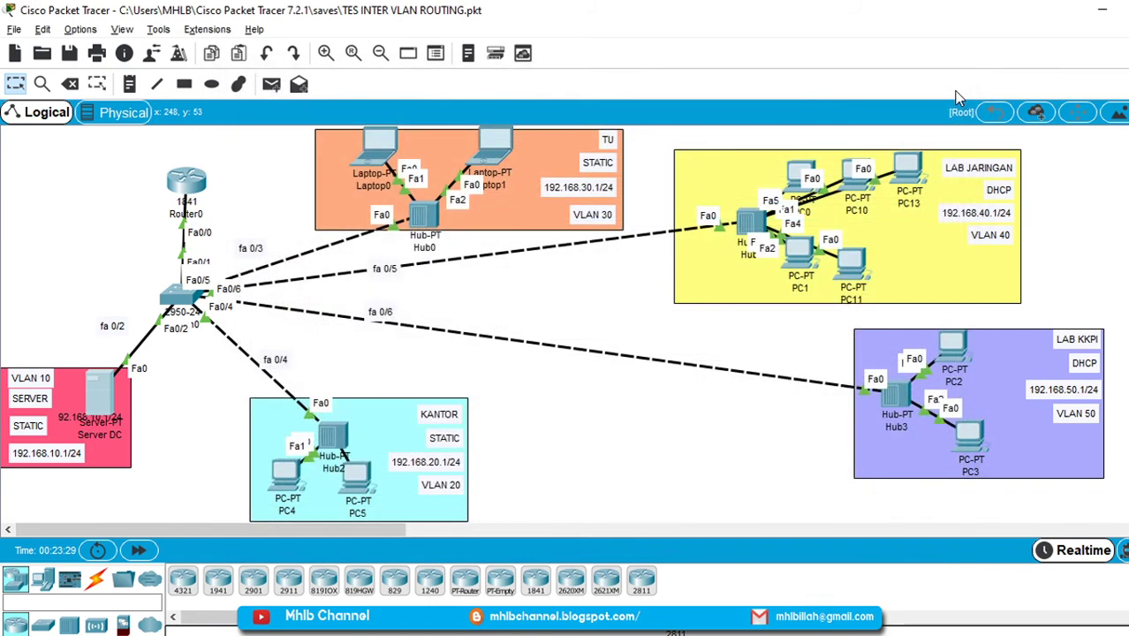
Give PC4 in KANTOR the static IP address 192.168.20.2 with subnet mask 255.255.255.0.
left_click(279, 476)
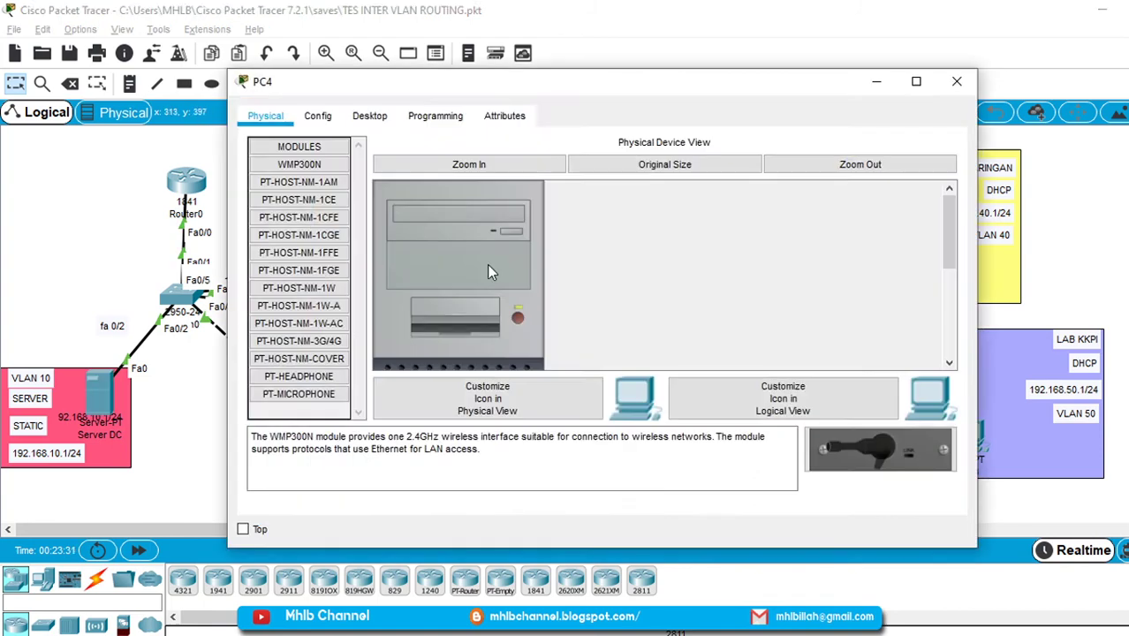
left_click(369, 115)
left_click(372, 221)
left_click(511, 165)
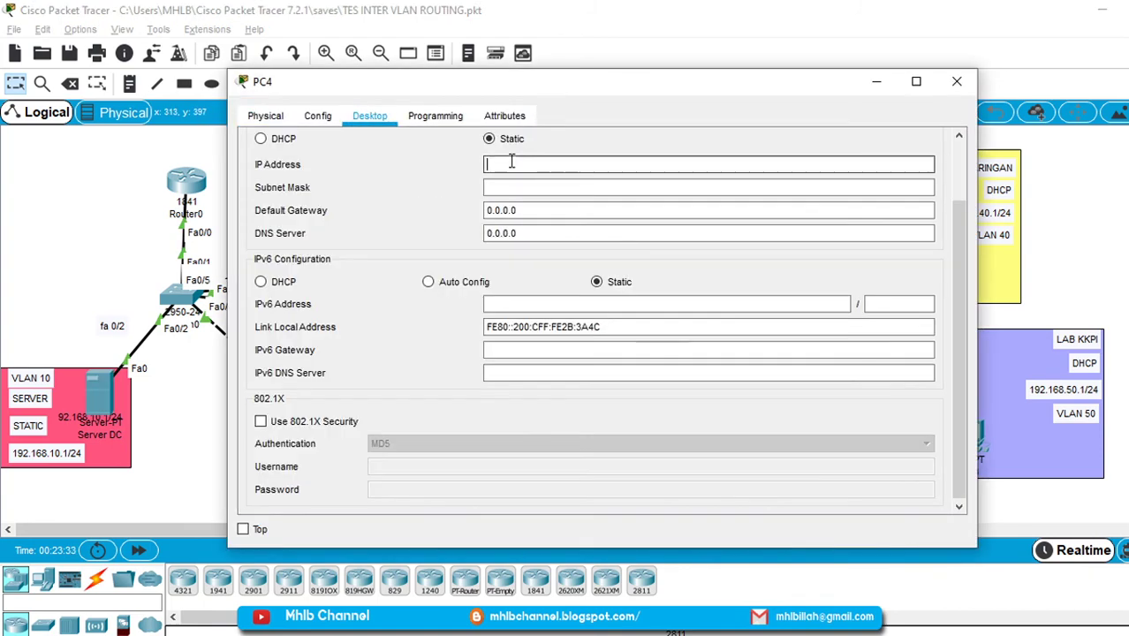
type("192.168.10.")
key("BackSpace")
key("BackSpace")
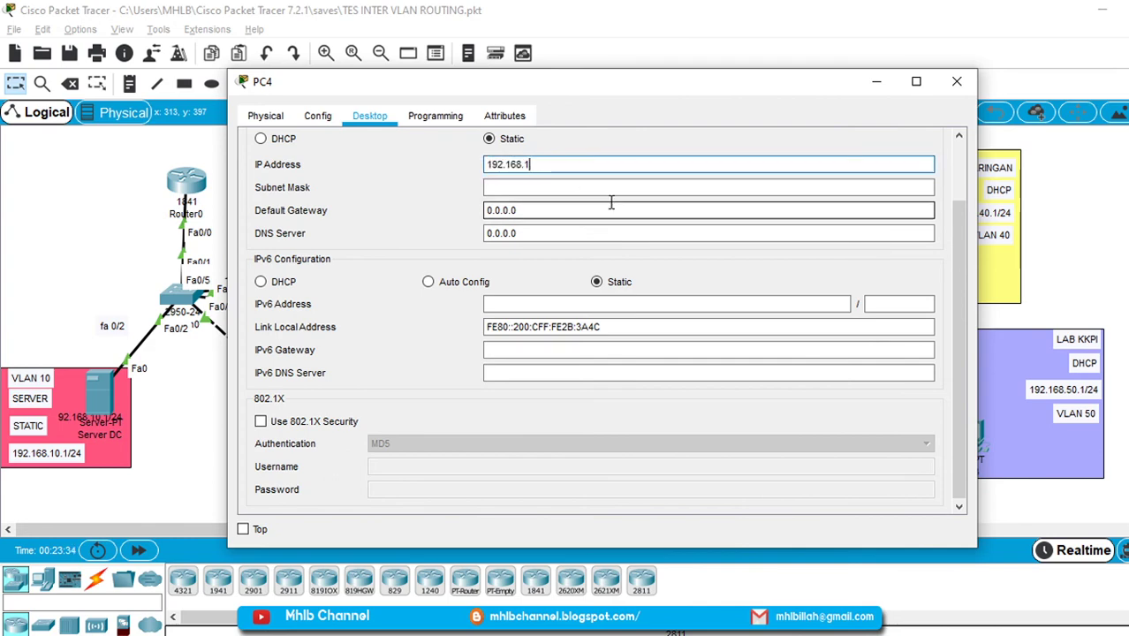
type("0.")
key("BackSpace")
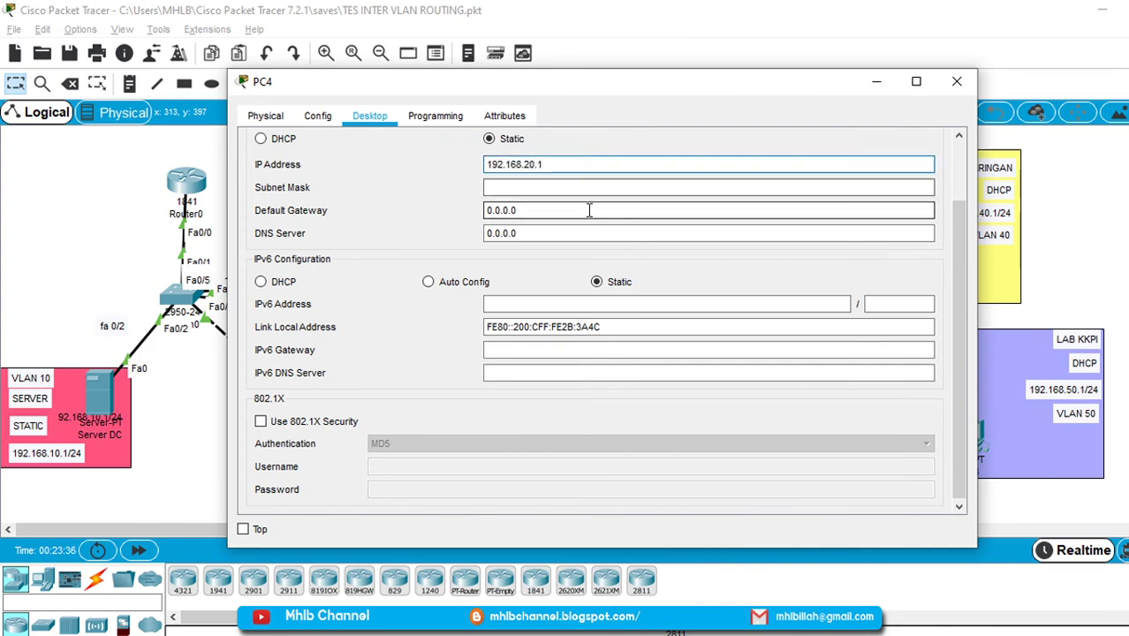
left_click(556, 183)
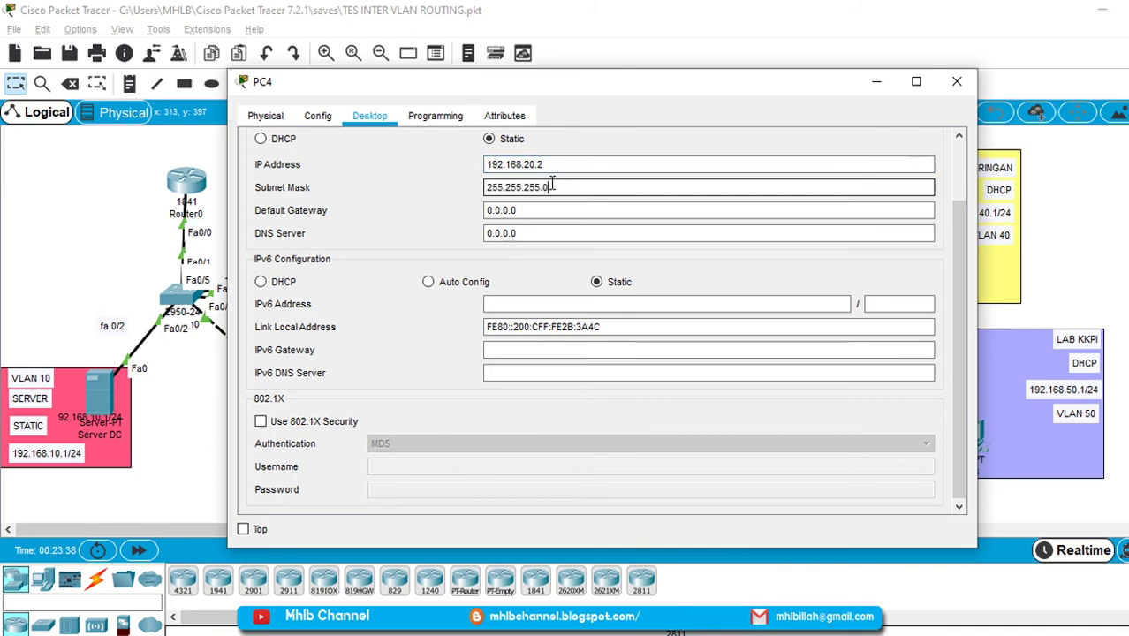
Set PC4's default gateway to 192.168.20.1 and close its window.
left_click_drag(530, 81, 824, 93)
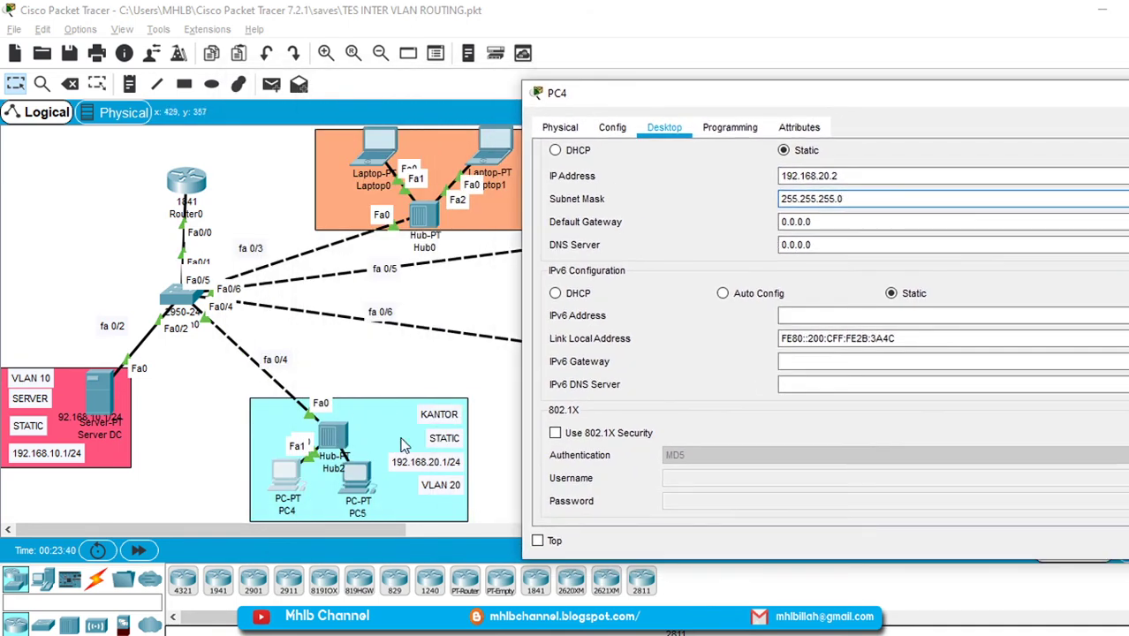
left_click_drag(811, 221, 719, 234)
key("BackSpace")
left_click(856, 176)
left_click_drag(856, 176, 750, 177)
key("ctrl+c")
left_click(875, 222)
key("ctrl+v")
key("BackSpace")
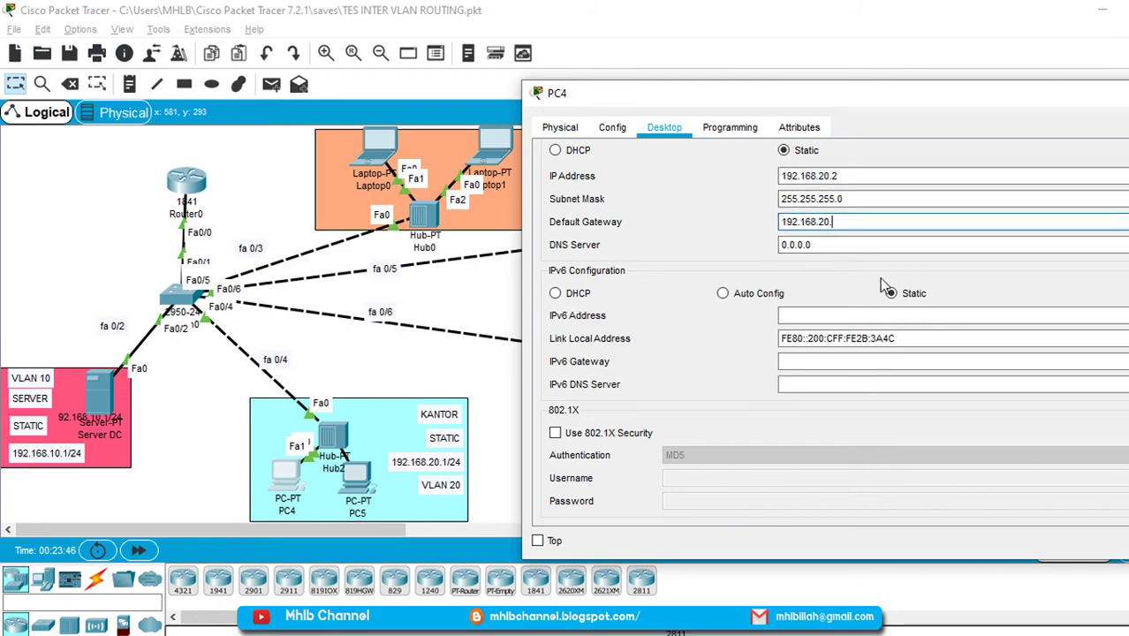
left_click_drag(993, 102, 788, 133)
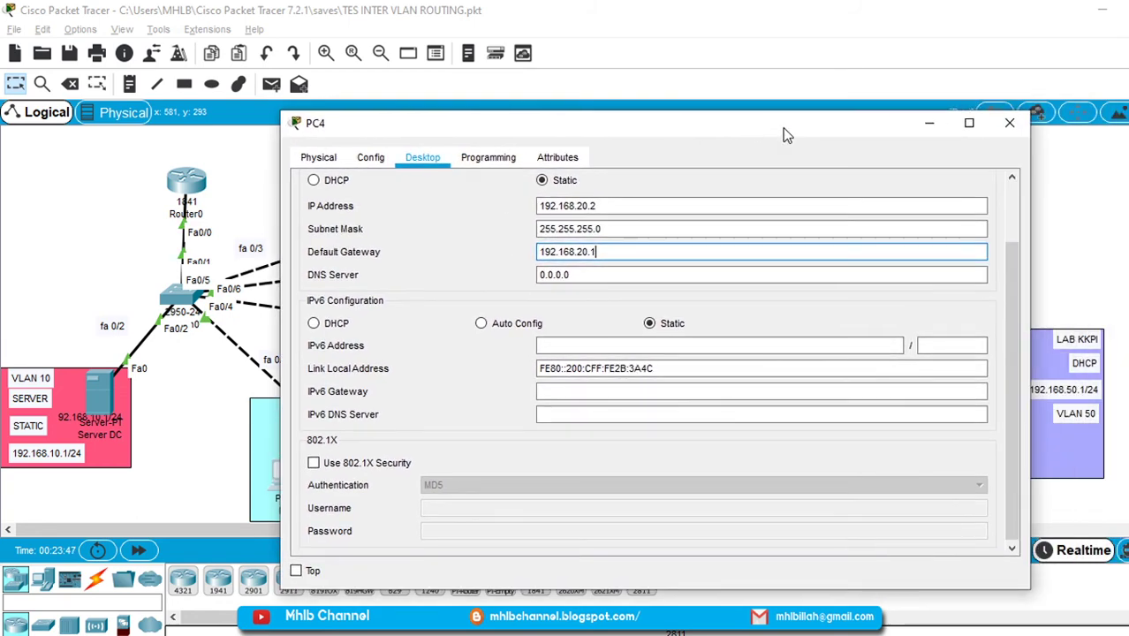
left_click(1007, 119)
Give PC5 in KANTOR the static IP address 192.168.20.3 with subnet mask 255.255.255.0.
left_click(348, 480)
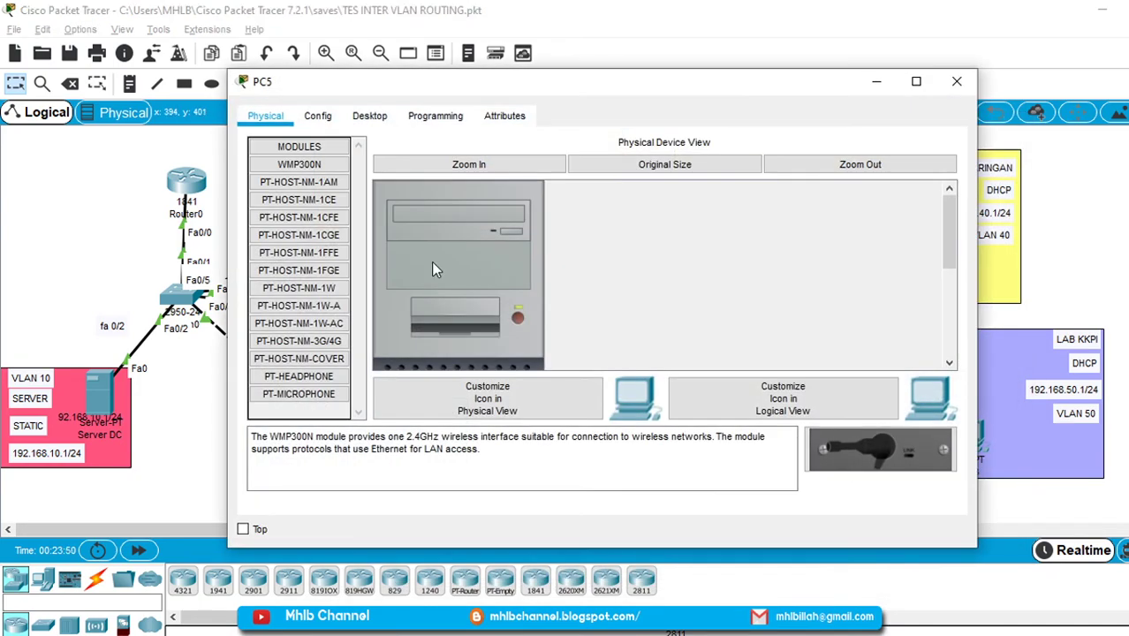
left_click(374, 121)
left_click(335, 221)
left_click(511, 165)
type("192.168.20.")
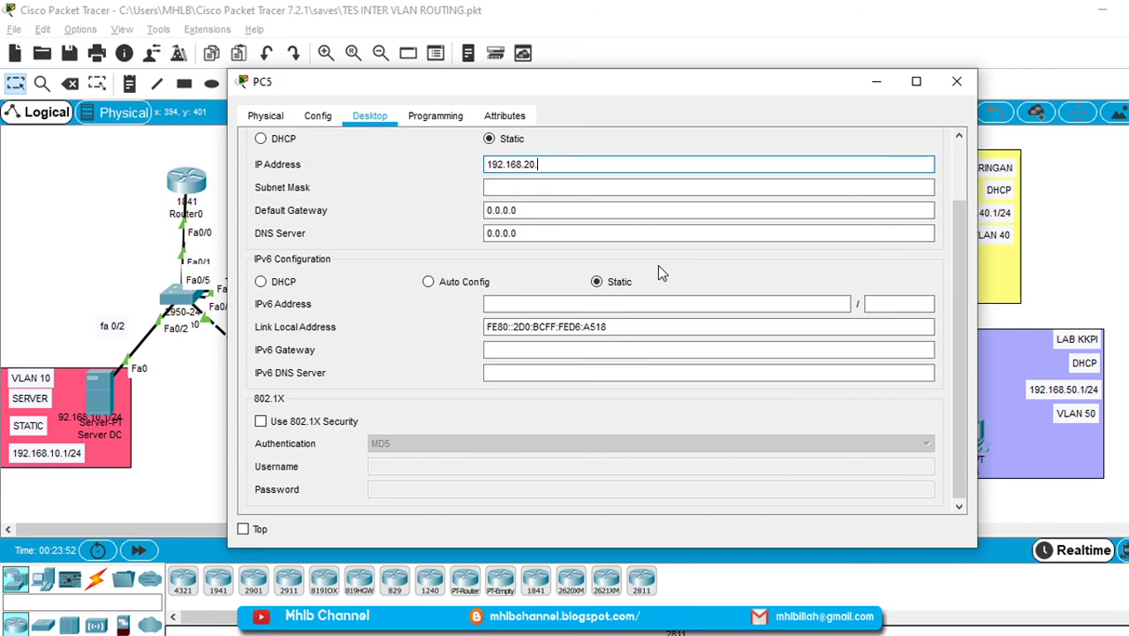
type("3")
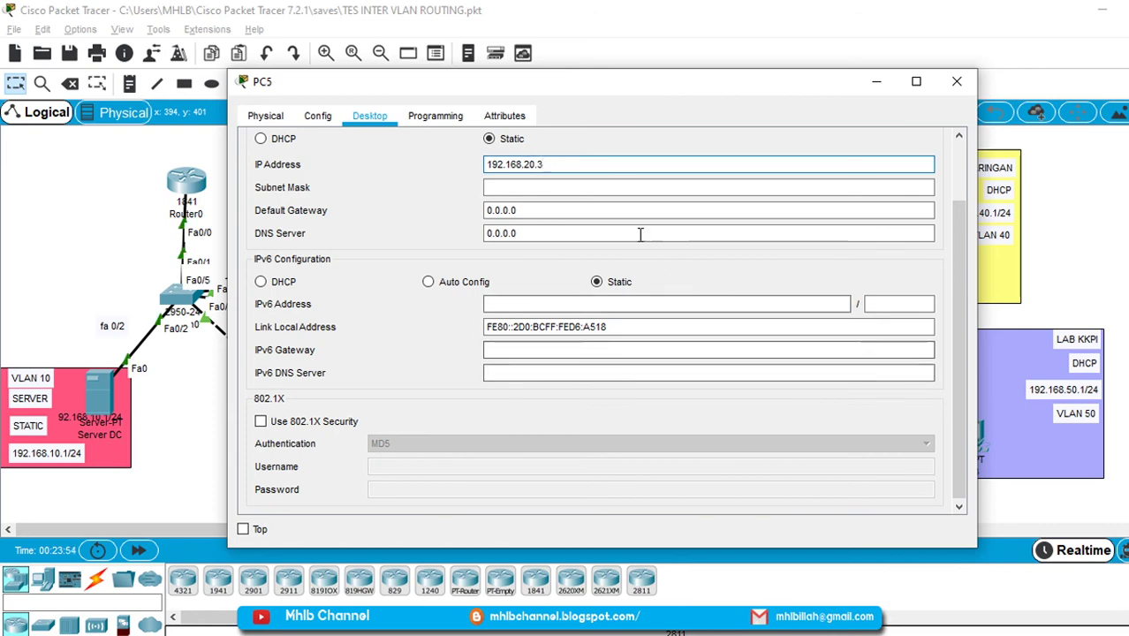
key("Tab")
Set PC5's default gateway to 192.168.20.1 and close its window.
key("Tab")
type("192.168.20.2")
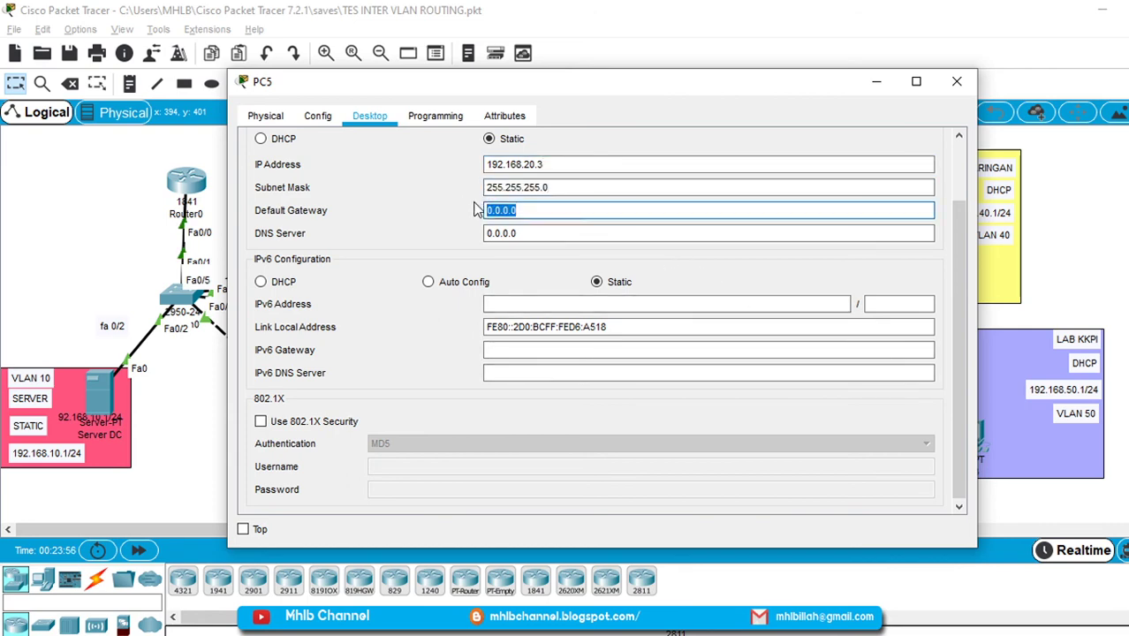
key("BackSpace")
type("192.168.20.1")
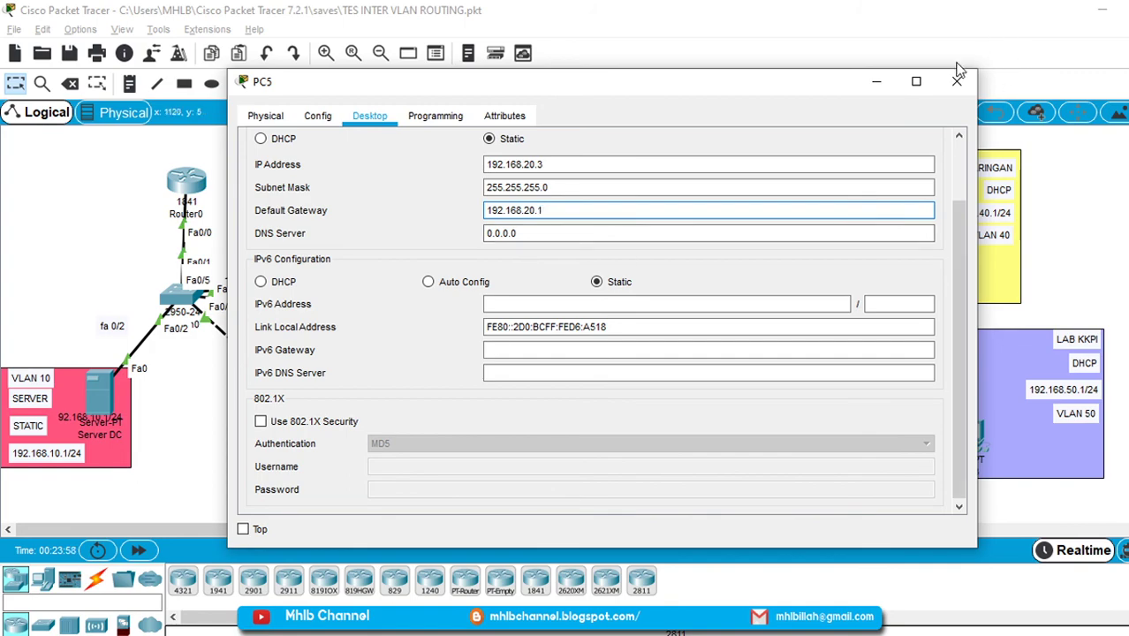
left_click(955, 83)
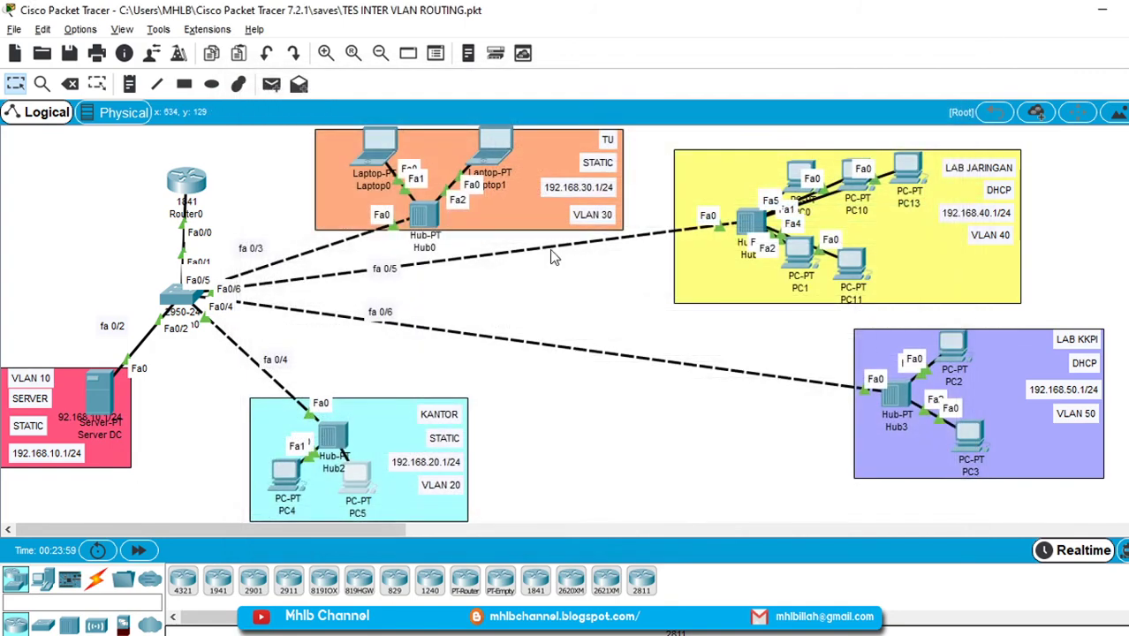
Give Laptop1 in TU the static IP address 192.168.30.3 with subnet mask 255.255.255.0.
left_click(492, 150)
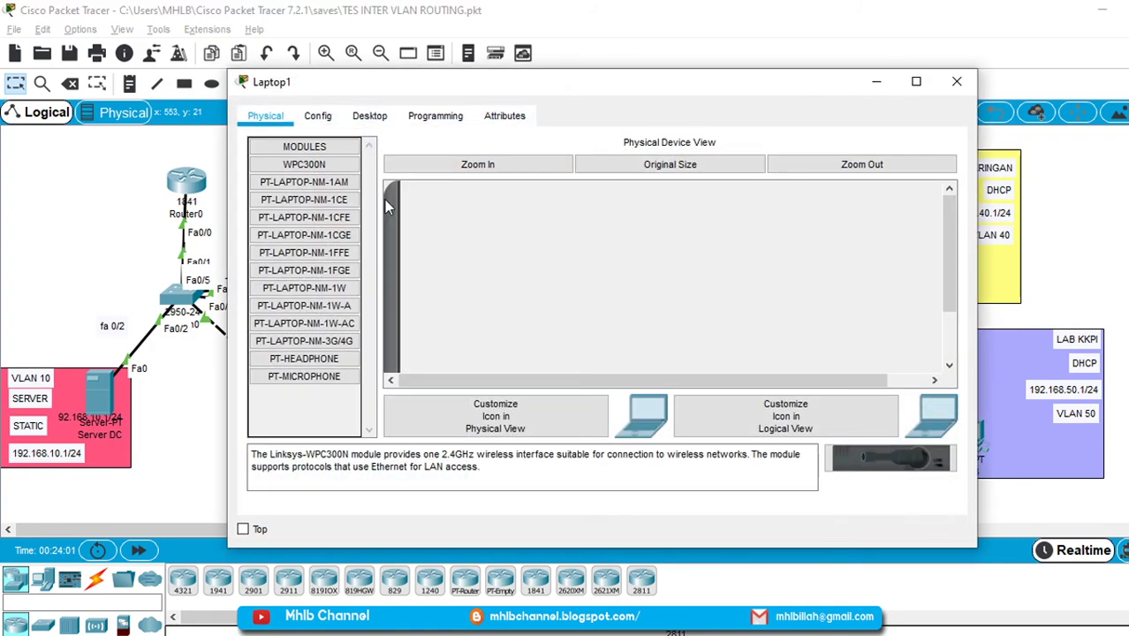
left_click(370, 115)
left_click(301, 173)
left_click(517, 164)
type("192.168.20.2")
key("BackSpace")
key("BackSpace")
key("BackSpace")
key("BackSpace")
type("30")
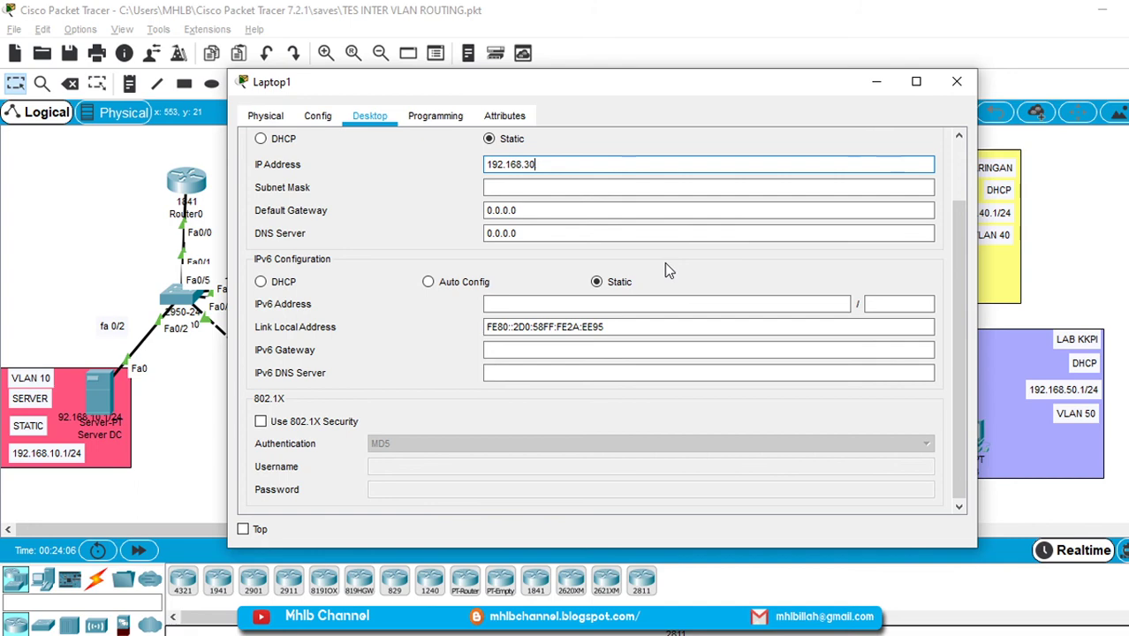
type(".3")
left_click(570, 187)
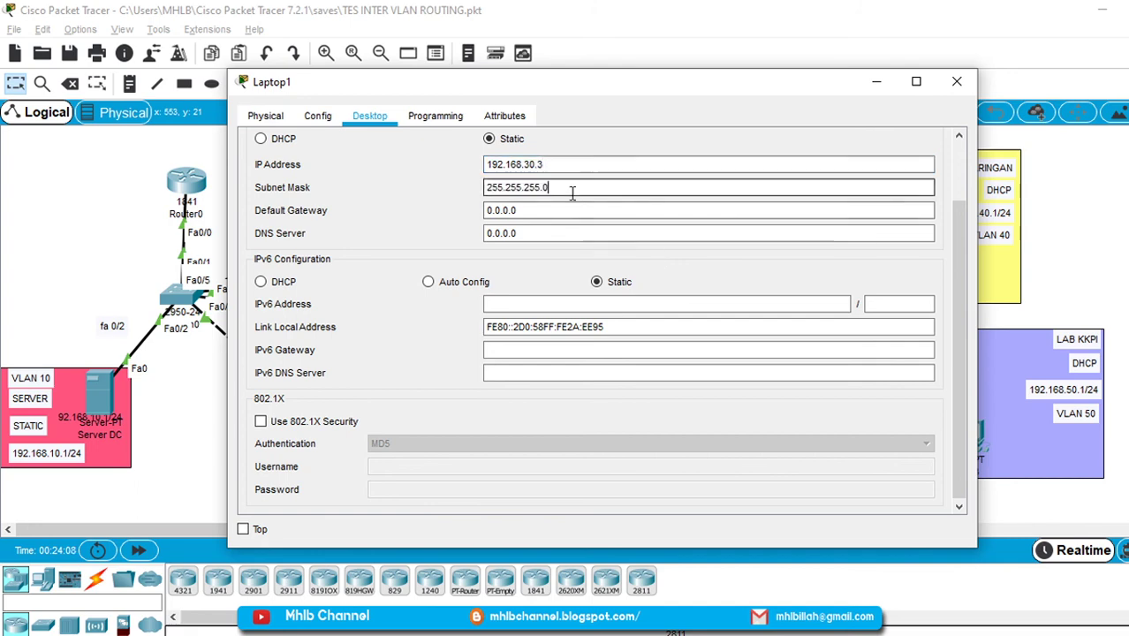
Set Laptop1's default gateway to 192.168.30.1 and close its window.
left_click(564, 168)
double_click(560, 169)
key("ctrl+c")
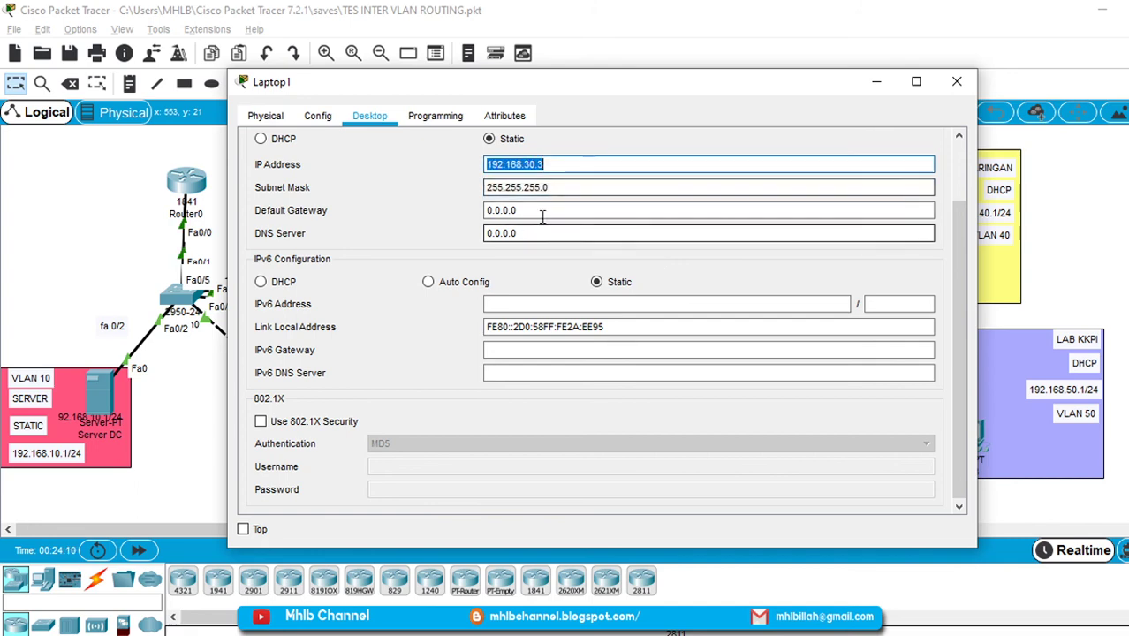
key("Tab")
key("Tab")
key("ctrl+v")
key("BackSpace")
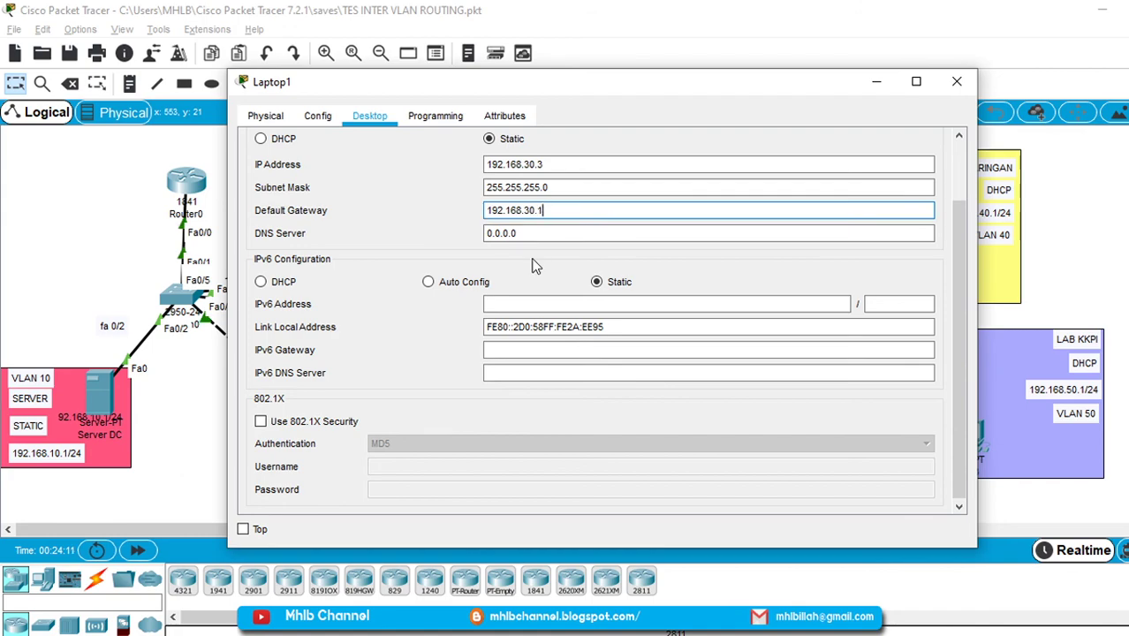
left_click(945, 85)
Give Laptop0 in TU the static IP address 192.168.30.2 with subnet mask 255.255.255.0.
left_click(362, 177)
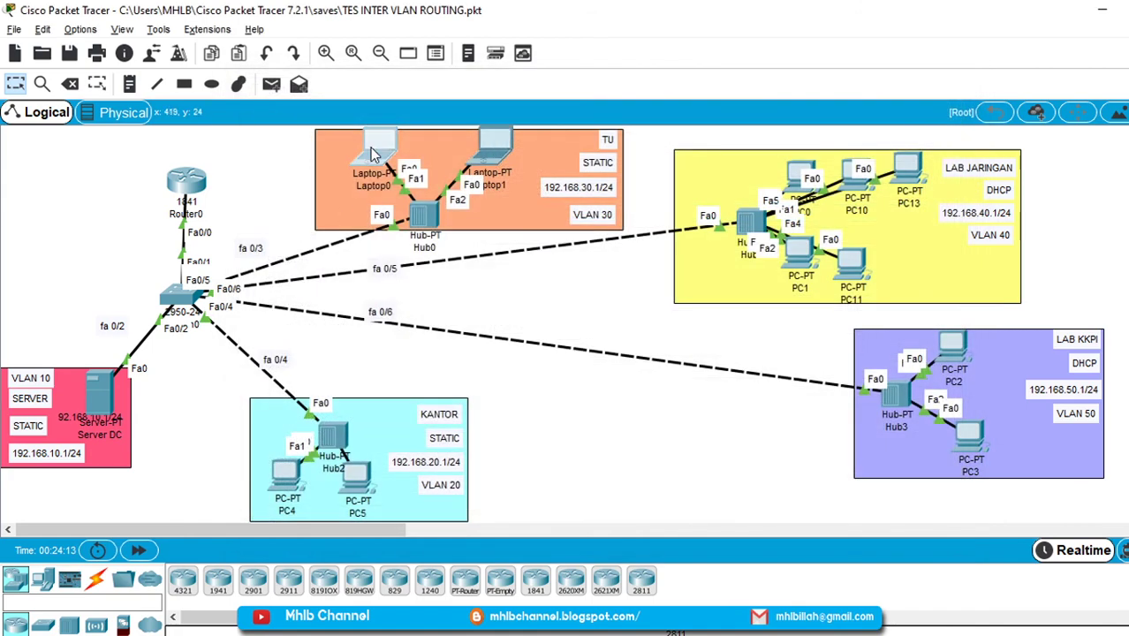
left_click(370, 116)
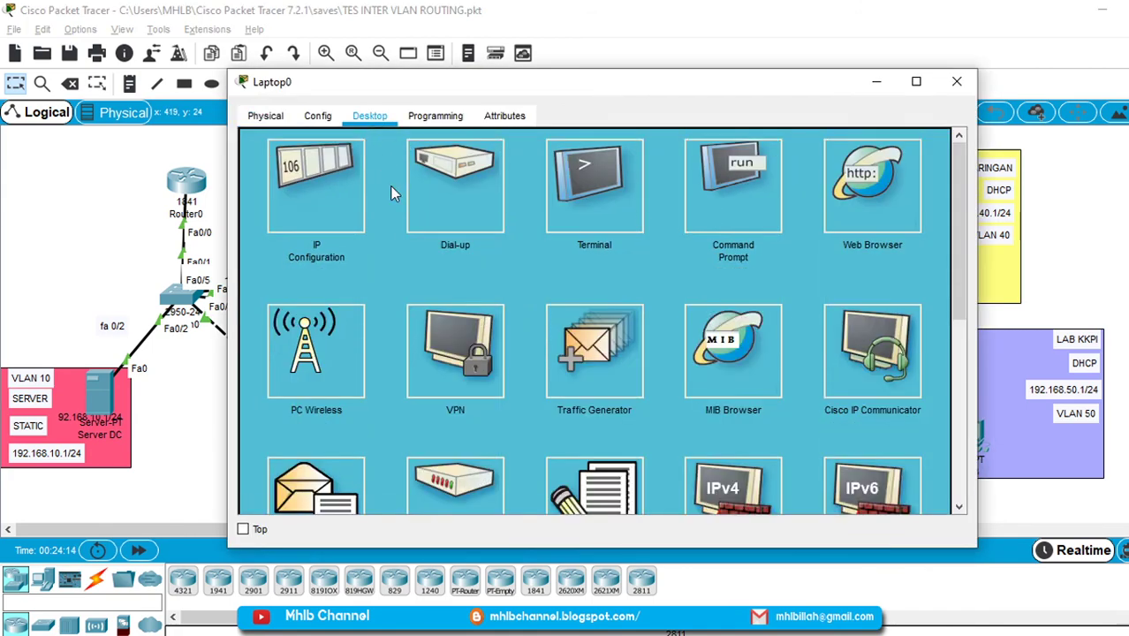
left_click(395, 195)
left_click(495, 165)
type("192.168.30.3")
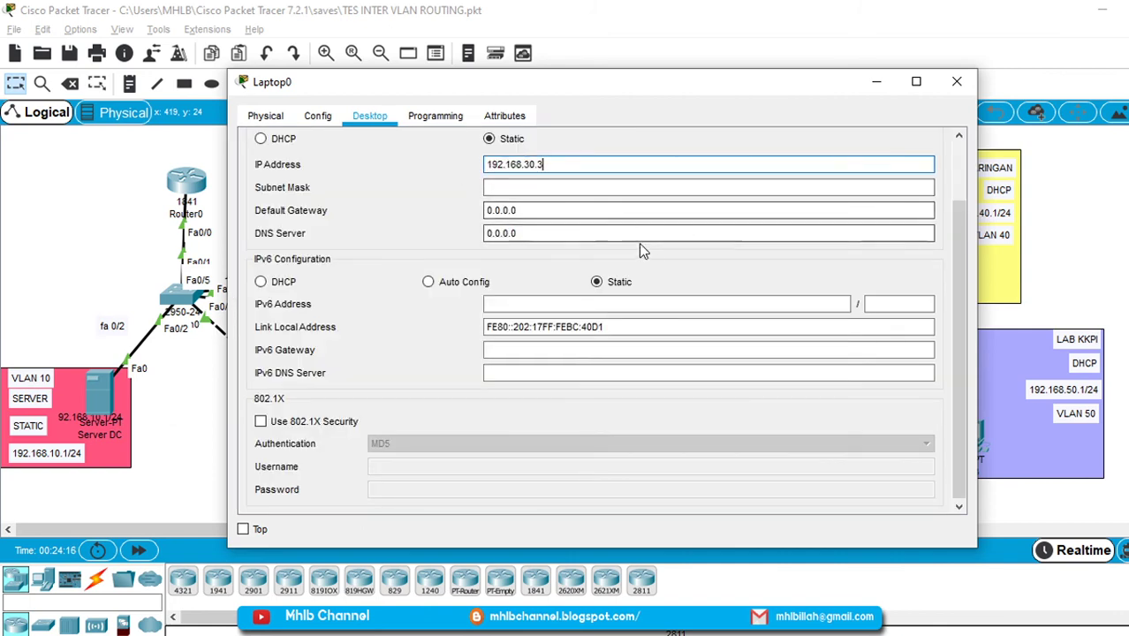
key("BackSpace")
type("2")
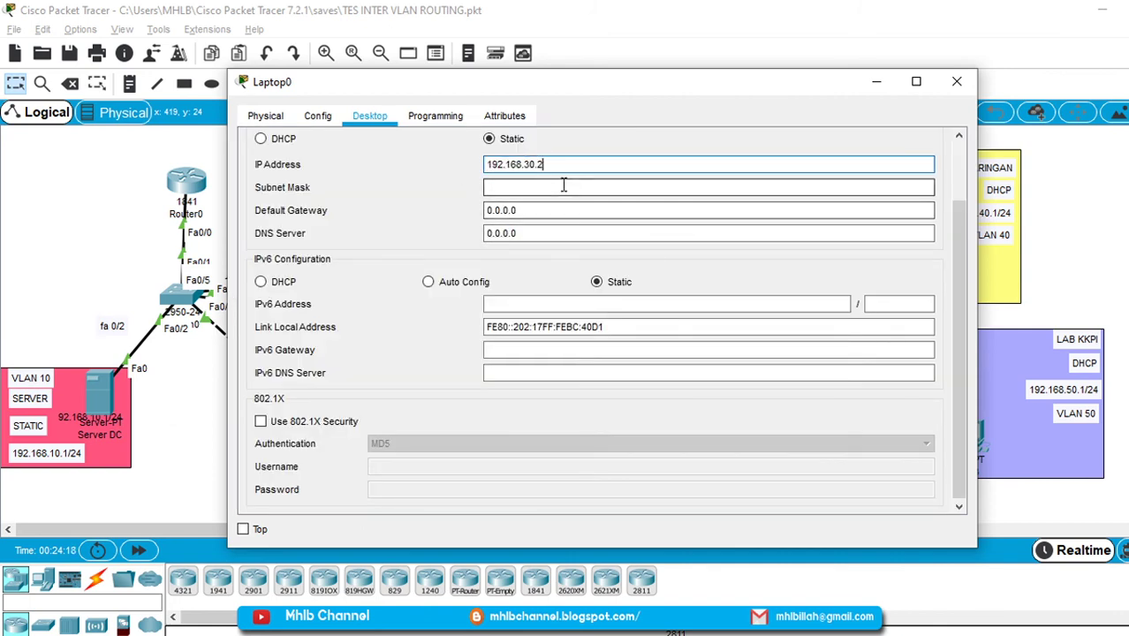
left_click(565, 187)
Set Laptop0's default gateway to 192.168.30.1 and close its window.
left_click(547, 211)
double_click(547, 210)
type("192.168.30.3")
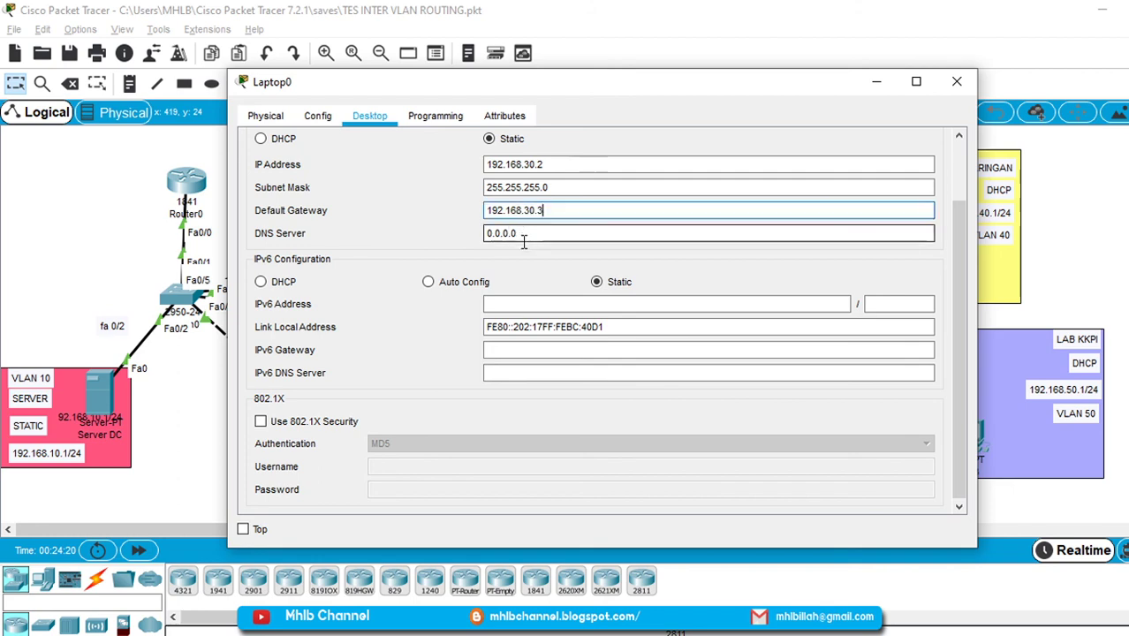
key("BackSpace")
type("1")
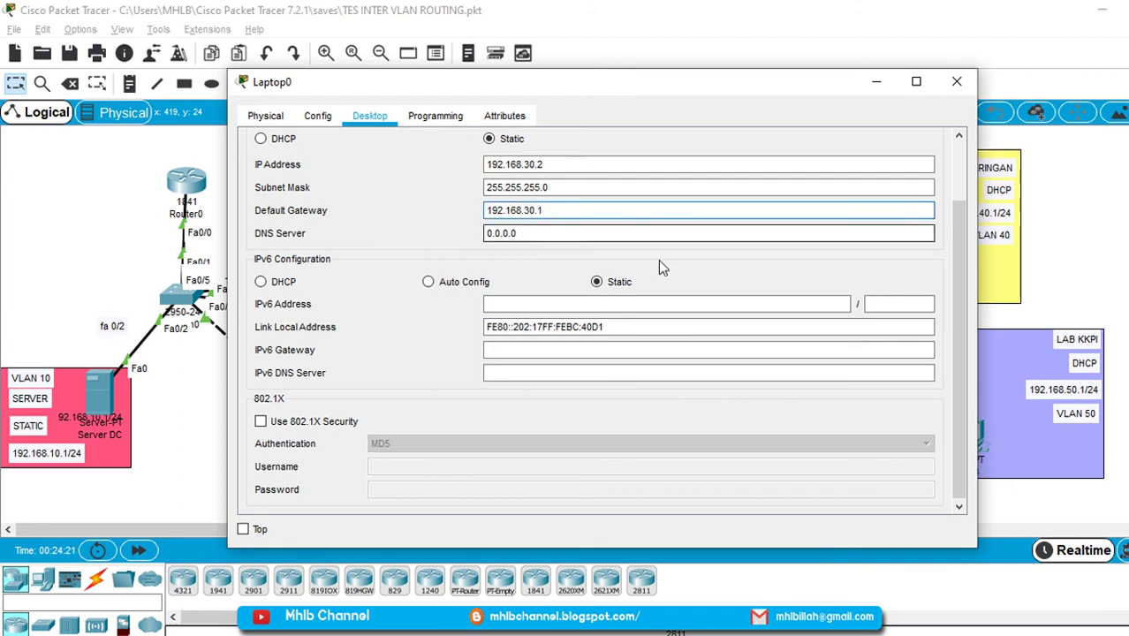
left_click(919, 83)
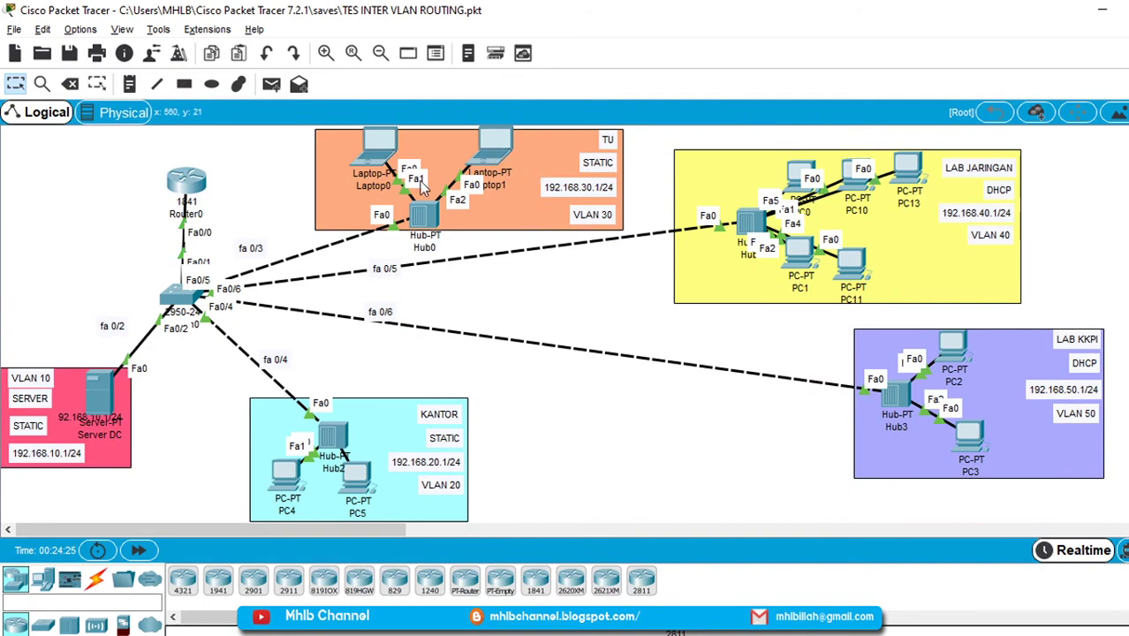
Ping 192.168.20.2 in KANTOR from Server DC's command prompt to test connectivity from VLAN 10 to VLAN 20.
left_click(99, 393)
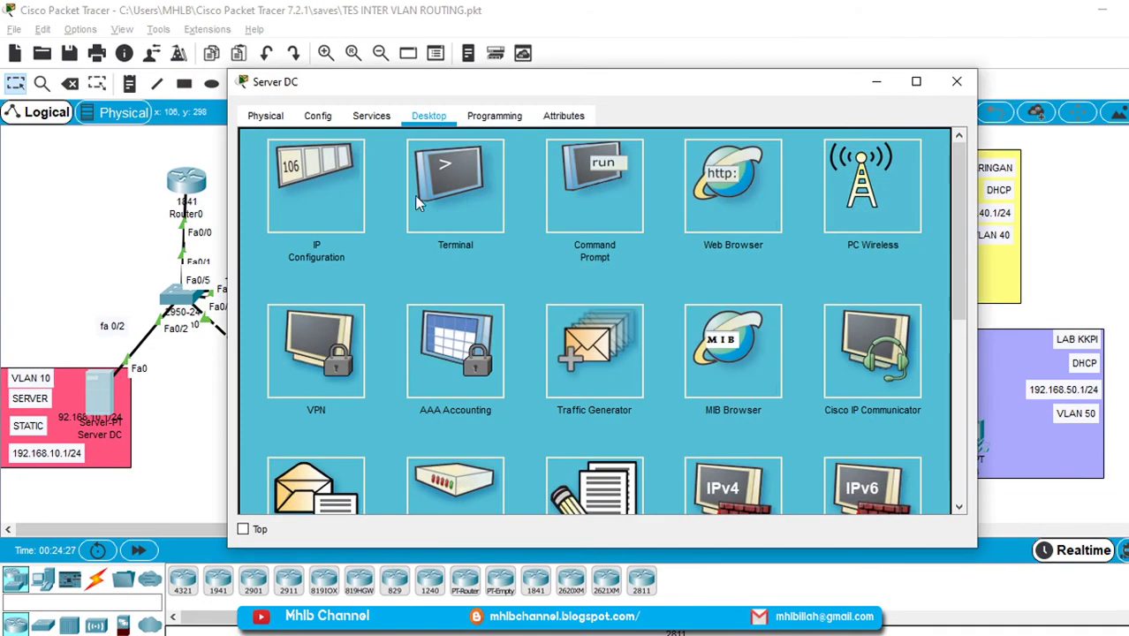
left_click_drag(452, 106, 676, 114)
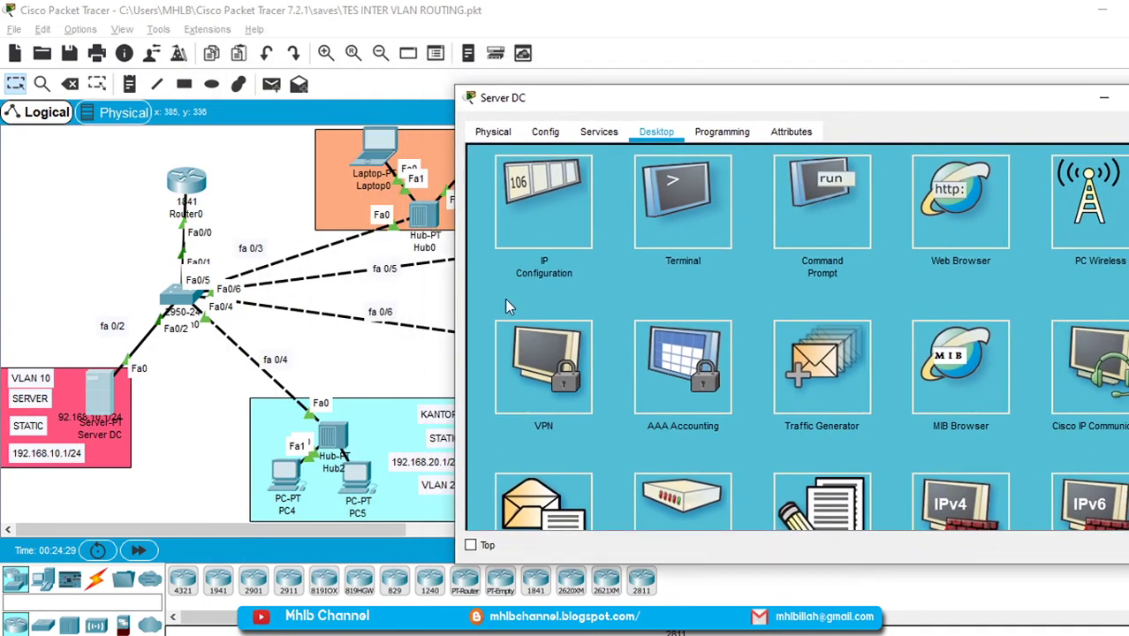
left_click(840, 218)
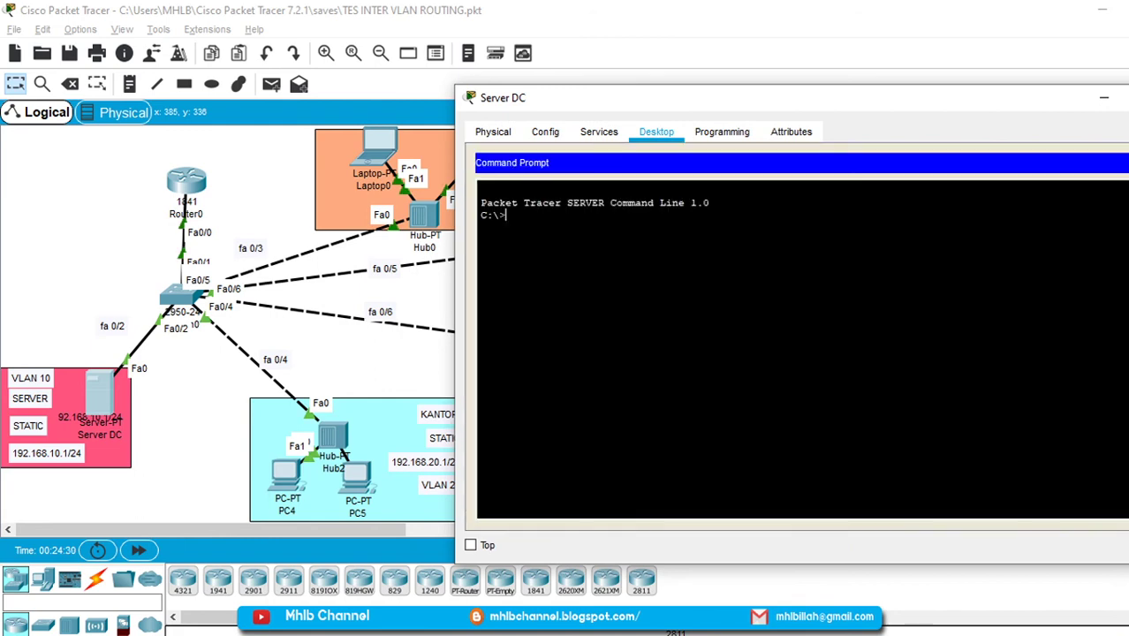
type("poin")
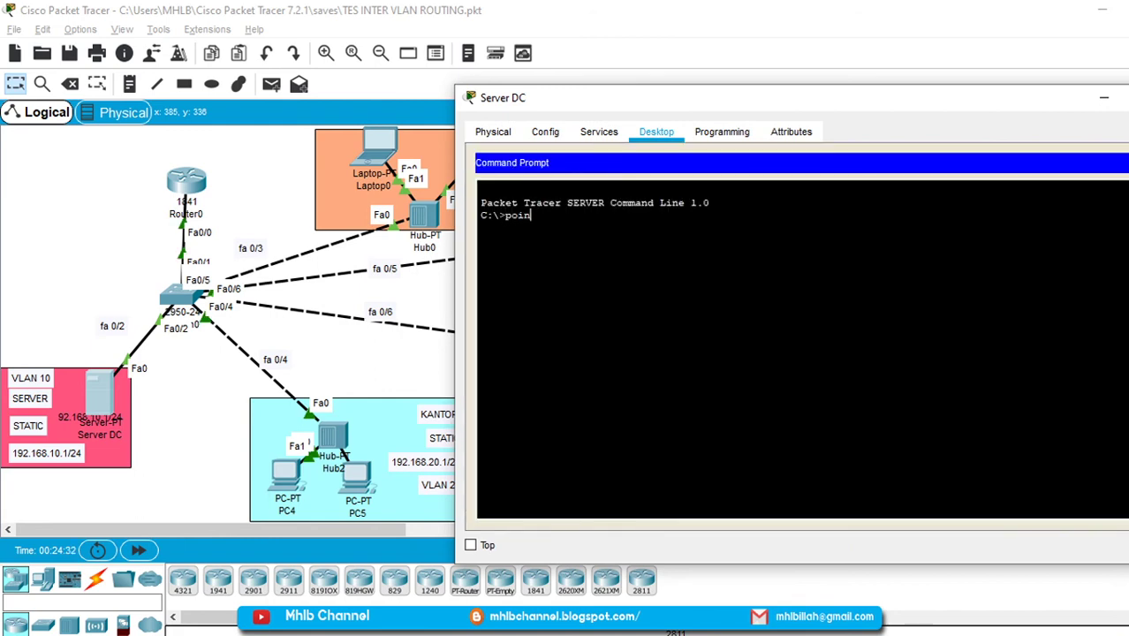
key("BackSpace")
key("BackSpace")
key("BackSpace")
type("ing 192.168.20.")
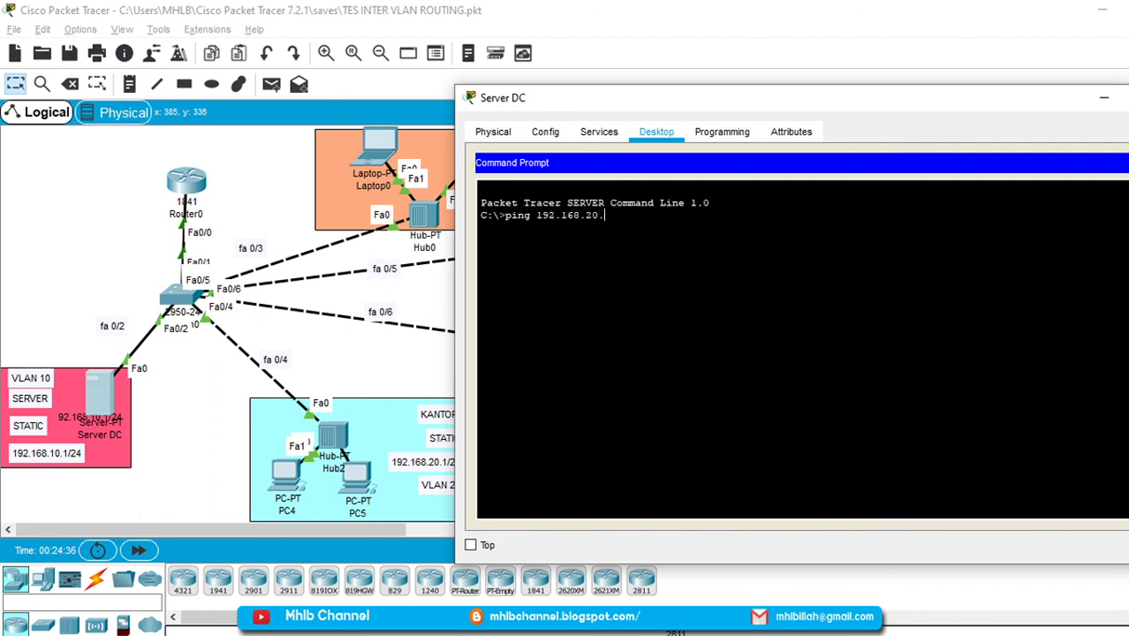
type("2")
key("Return")
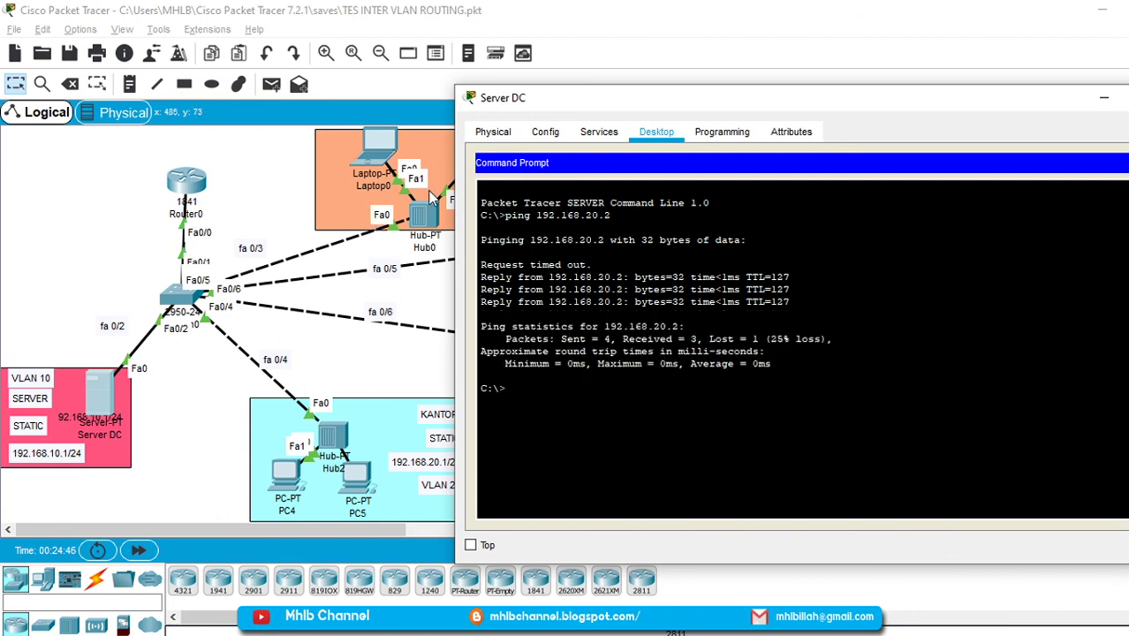
Ping 192.168.30.2 in TU from Server DC's command prompt, then minimize the server's window.
key("Up")
key("Return")
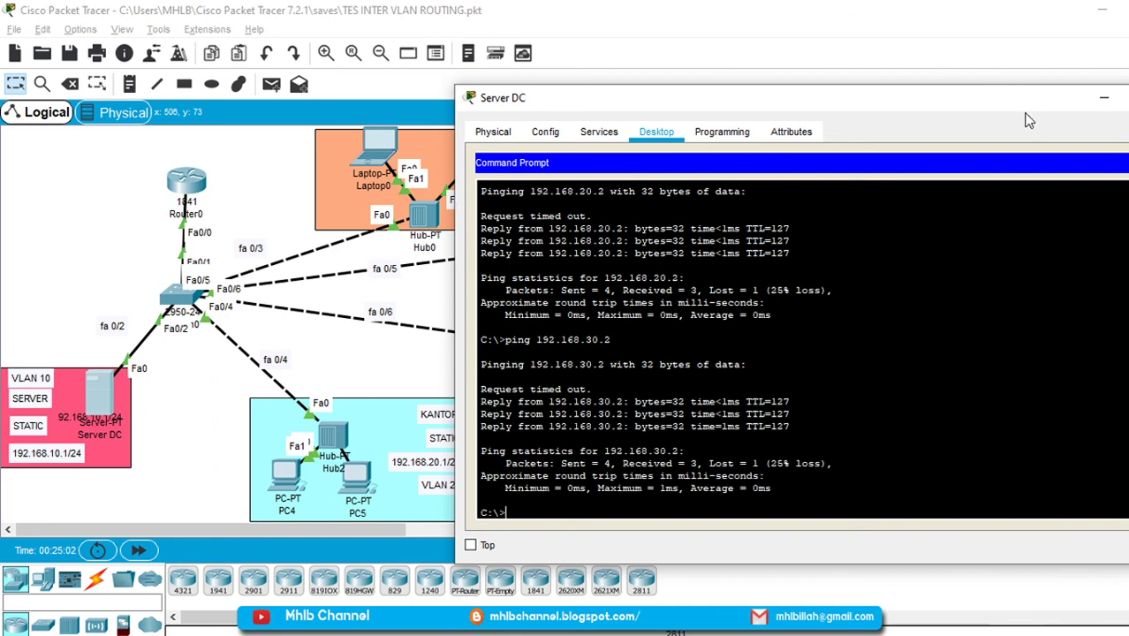
left_click(1103, 97)
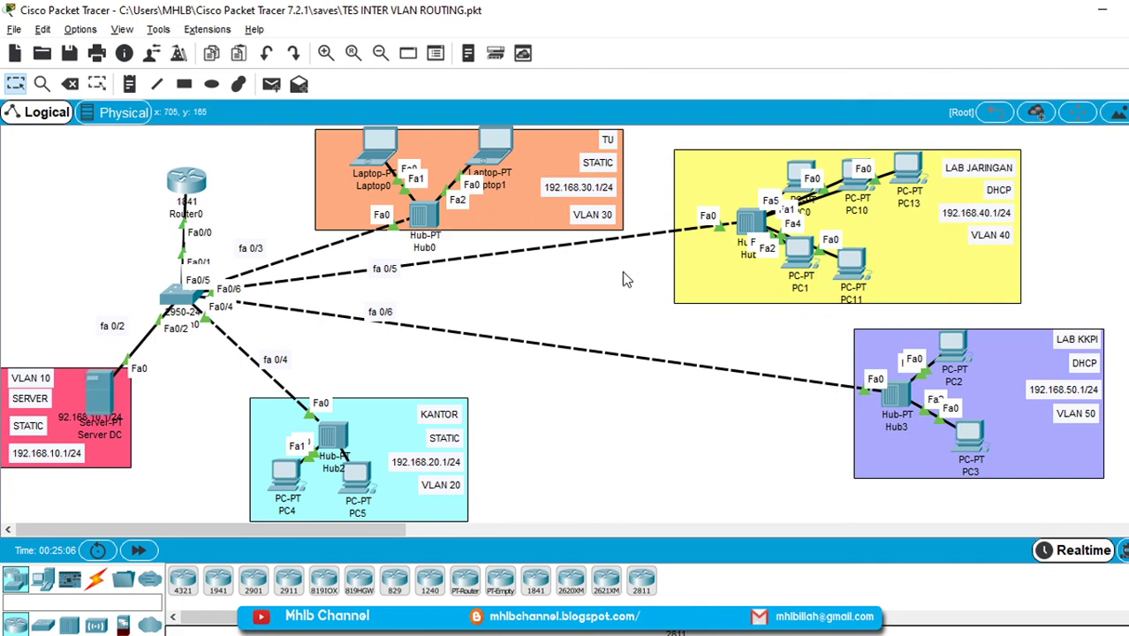
left_click_drag(641, 161, 1004, 504)
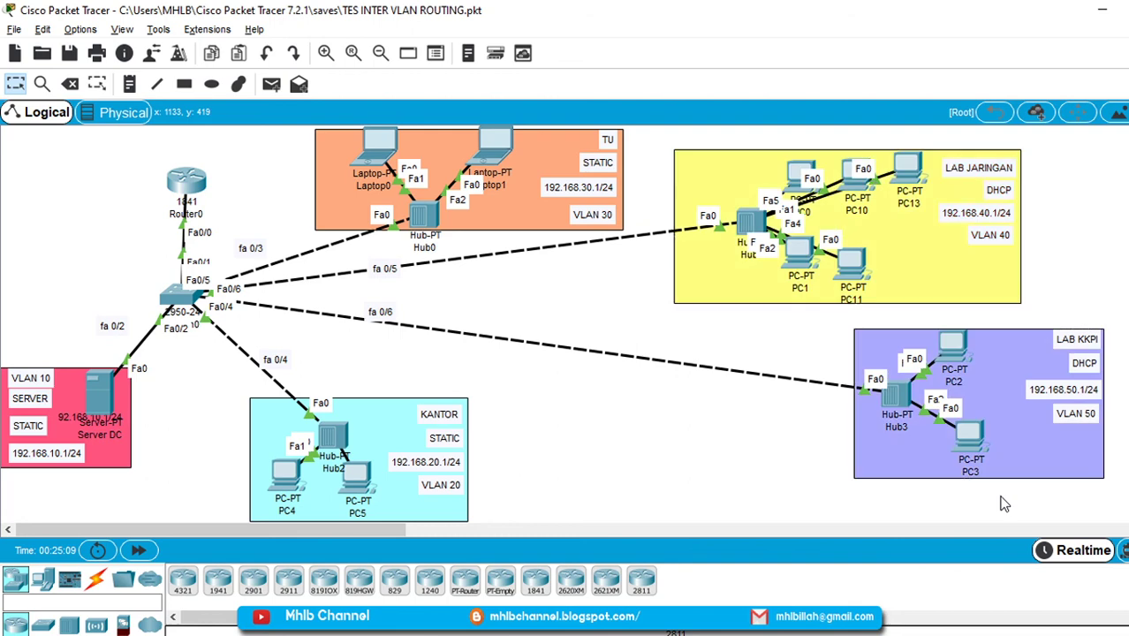